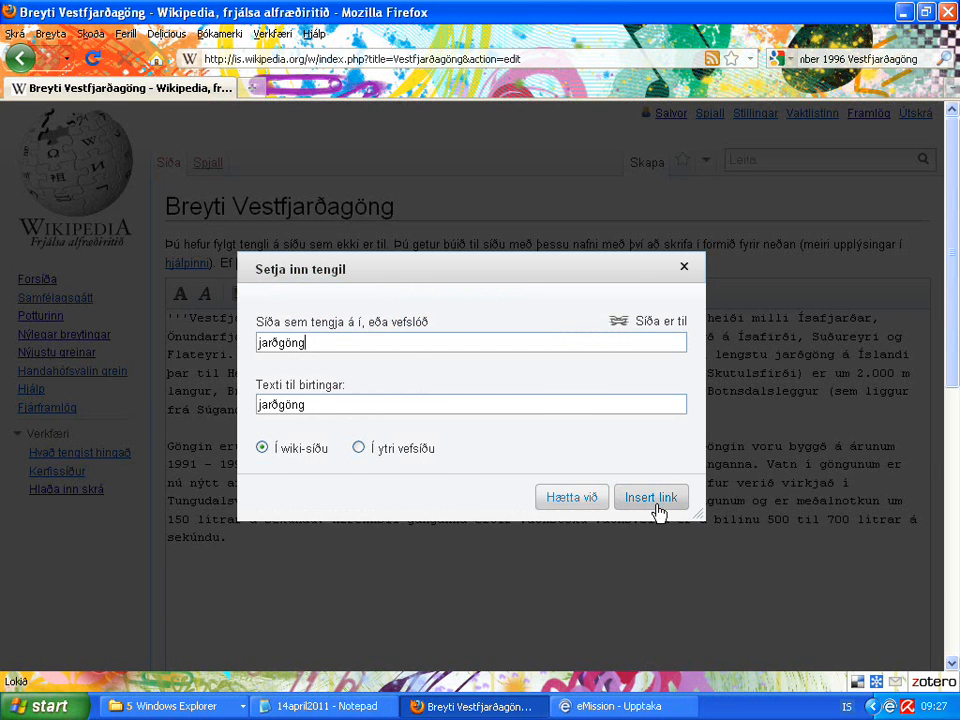
Step: Insert the wiki link for jarðgöng, and link Botnsheiði in the first sentence to the wiki page of the same name
{"action": "left_click", "coordinate": [653, 500]}
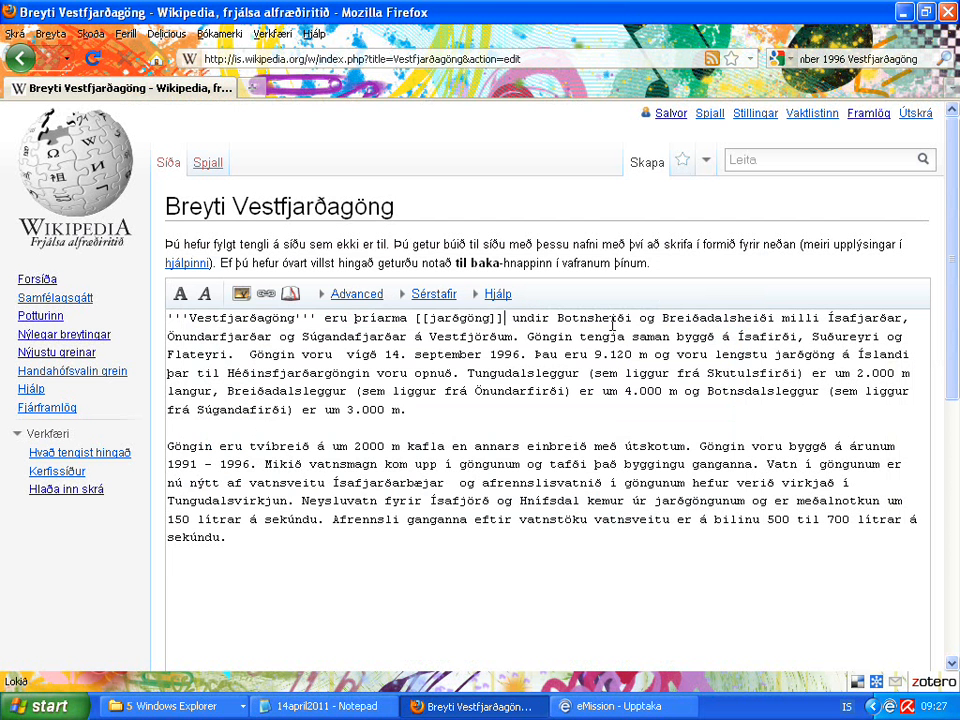
{"action": "left_click_drag", "start_coordinate": [634, 319], "coordinate": [559, 320]}
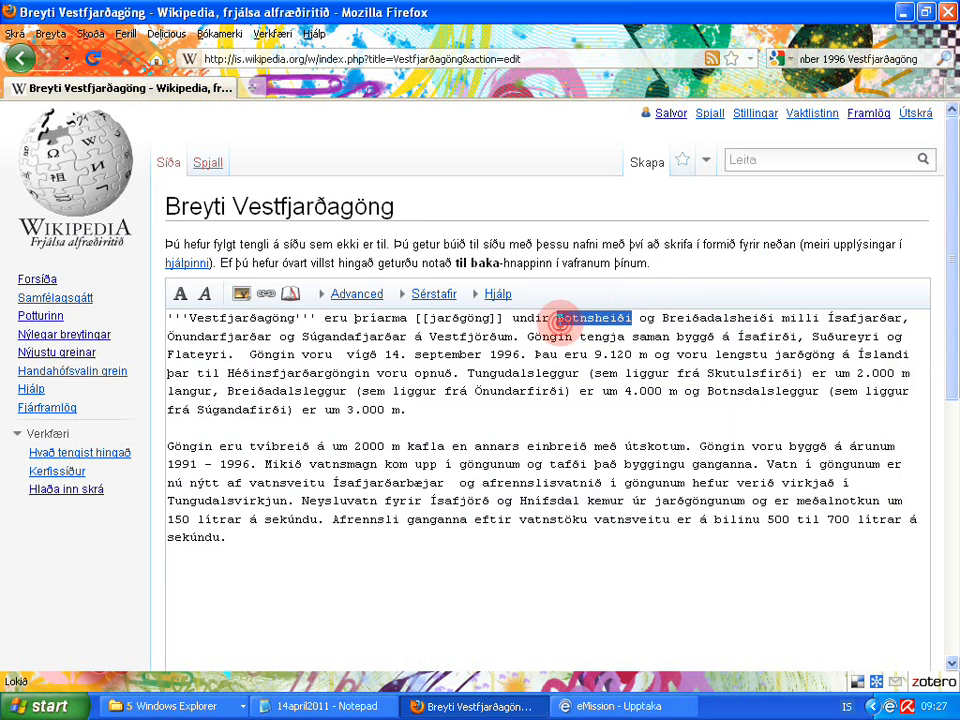
{"action": "left_click", "coordinate": [265, 294]}
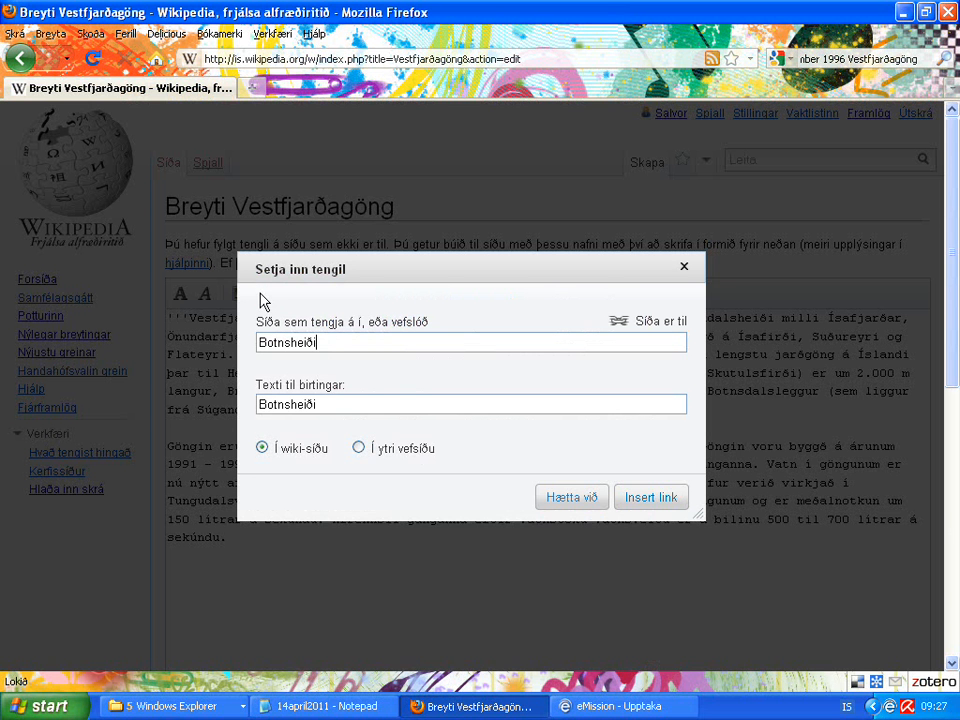
{"action": "left_click", "coordinate": [652, 498]}
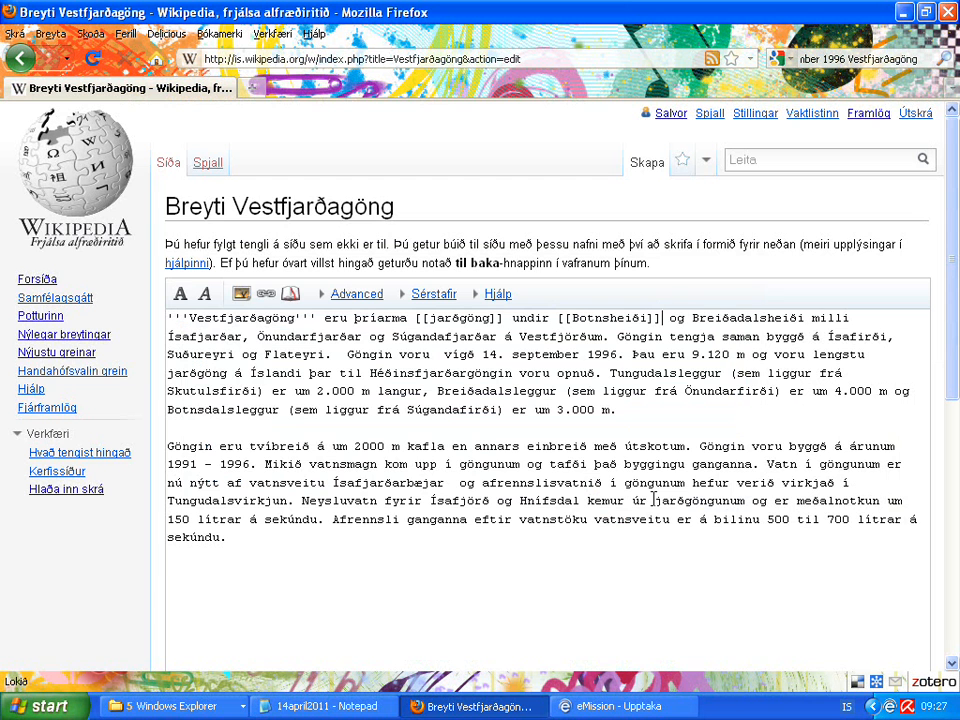
Step: Link the word Breiðadalsheiði in the first sentence to a wiki page of the same name
{"action": "double_click", "coordinate": [731, 317]}
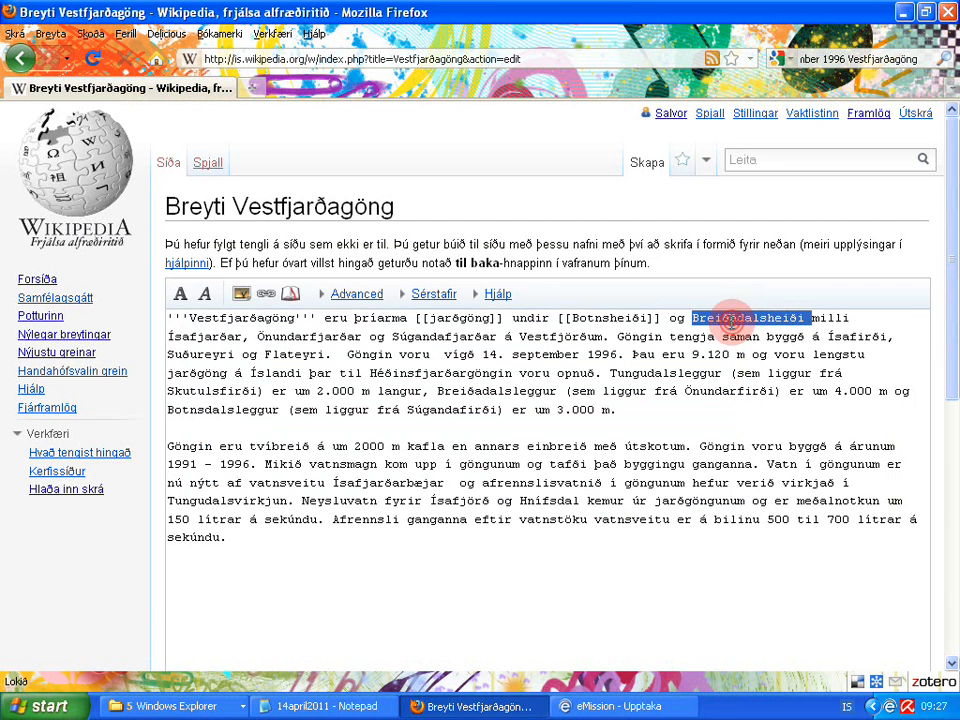
{"action": "left_click", "coordinate": [264, 298]}
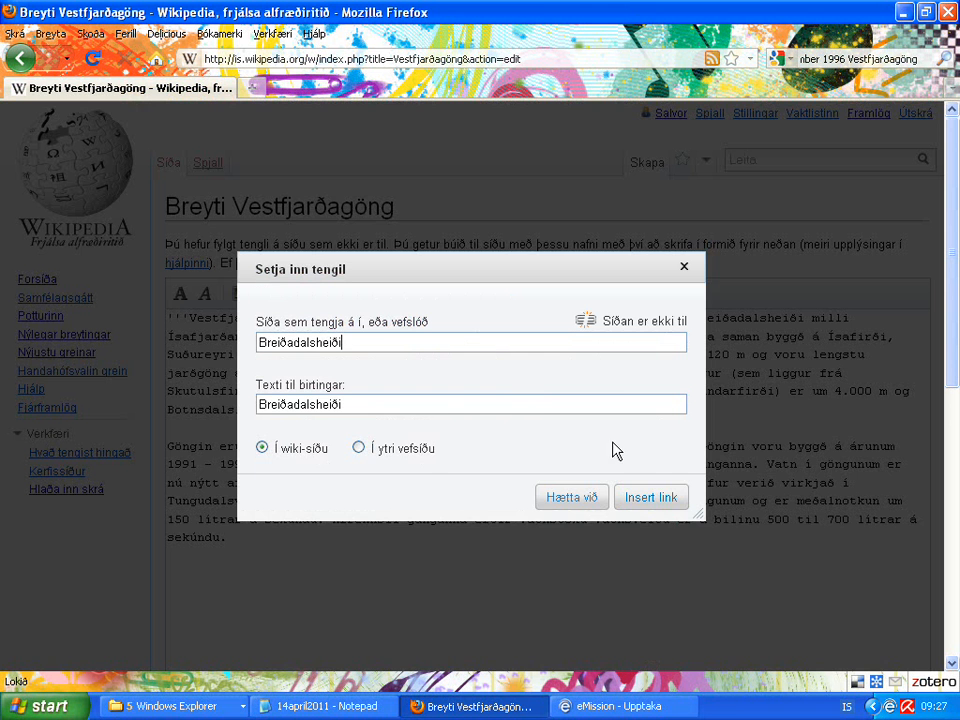
{"action": "left_click", "coordinate": [666, 508]}
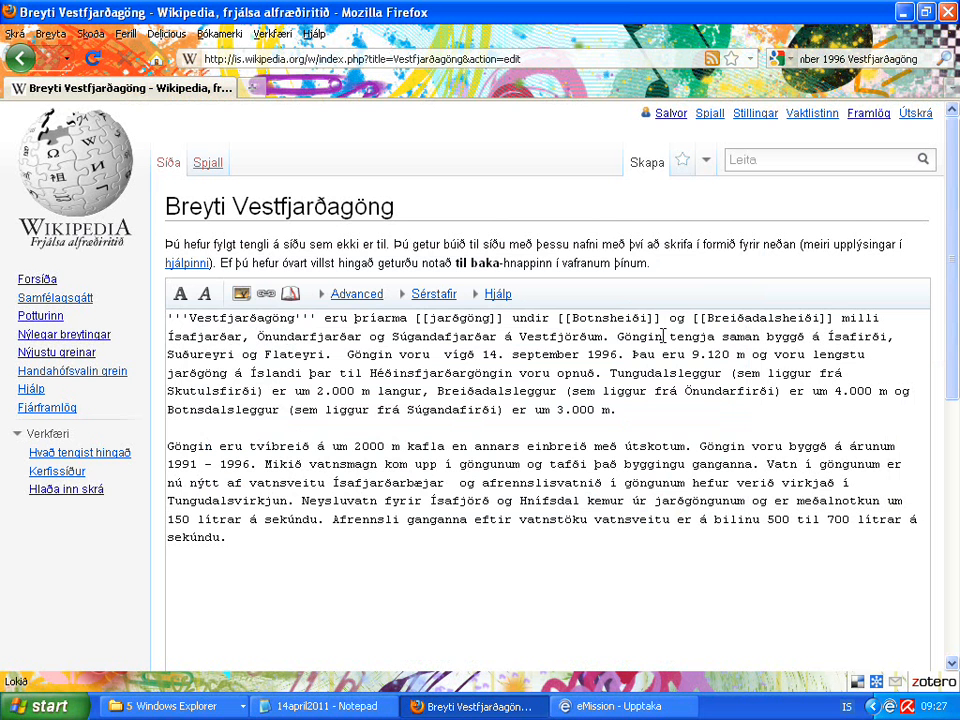
Step: Link the word Ísafjarðar to the wiki page Ísafjörður (Skutulsfirði), keeping Ísafjarðar as the displayed text
{"action": "double_click", "coordinate": [230, 337]}
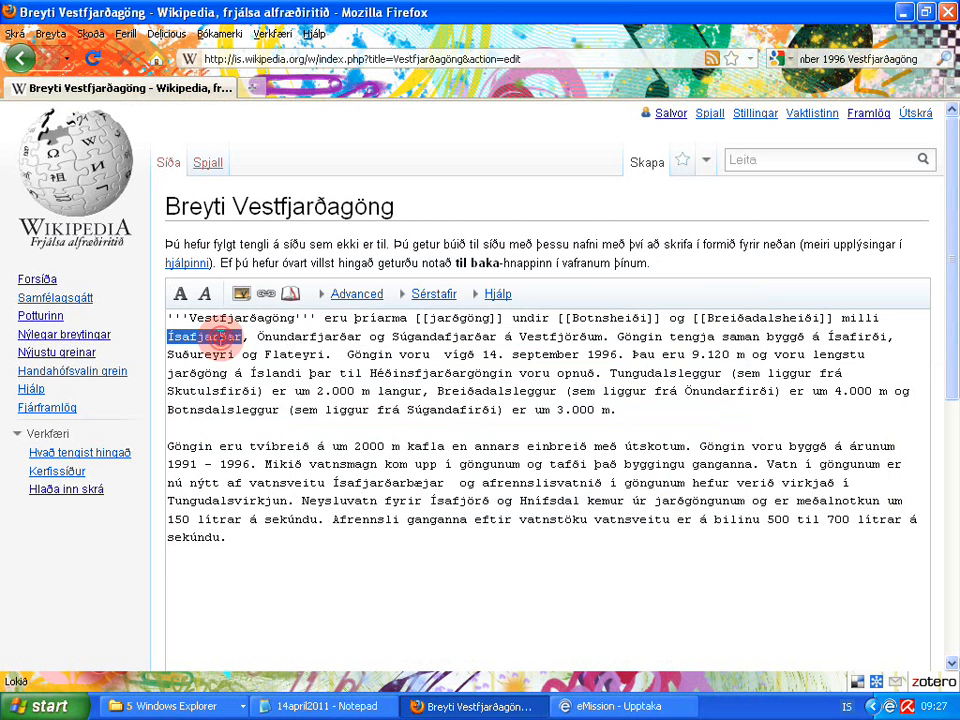
{"action": "left_click", "coordinate": [266, 298]}
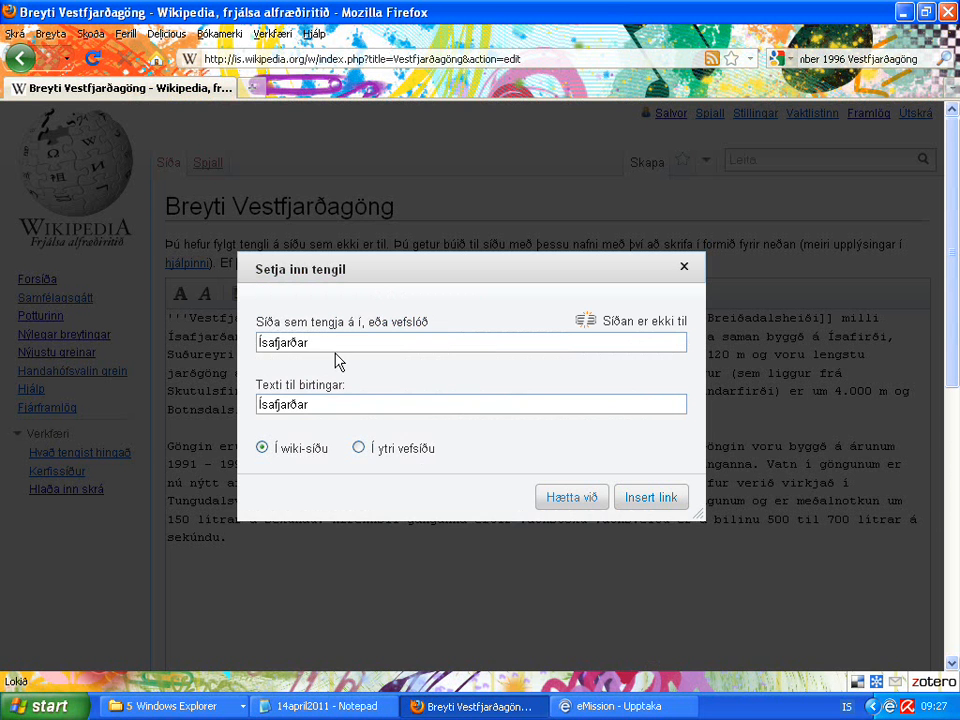
{"action": "key", "text": "BackSpace"}
{"action": "key", "text": "BackSpace"}
{"action": "key", "text": "BackSpace"}
{"action": "key", "text": "BackSpace"}
{"action": "key", "text": "BackSpace"}
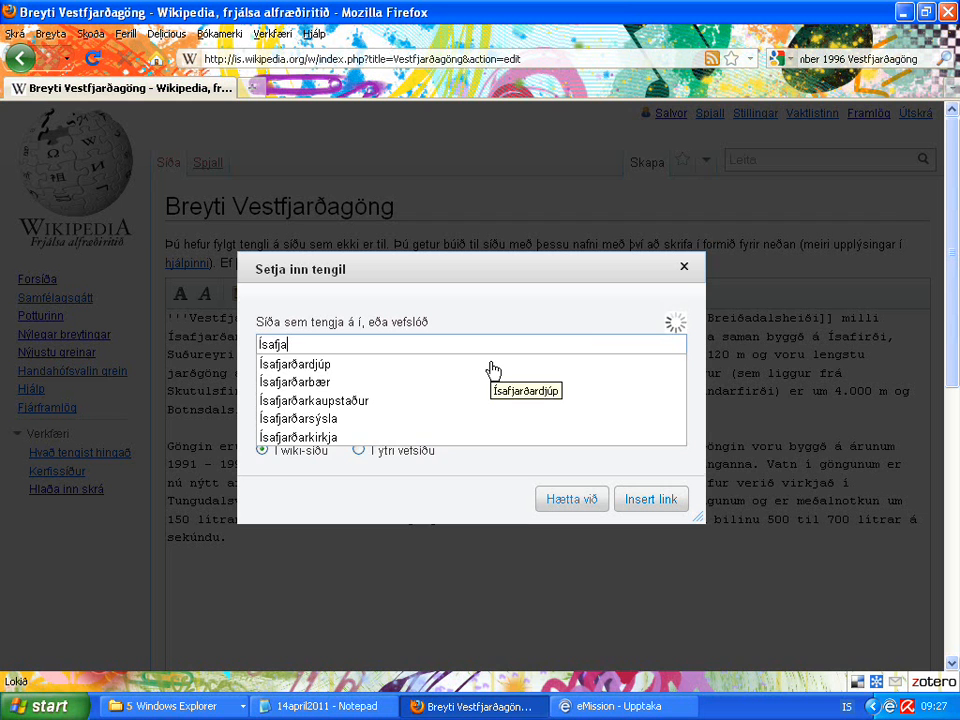
{"action": "left_click", "coordinate": [296, 384]}
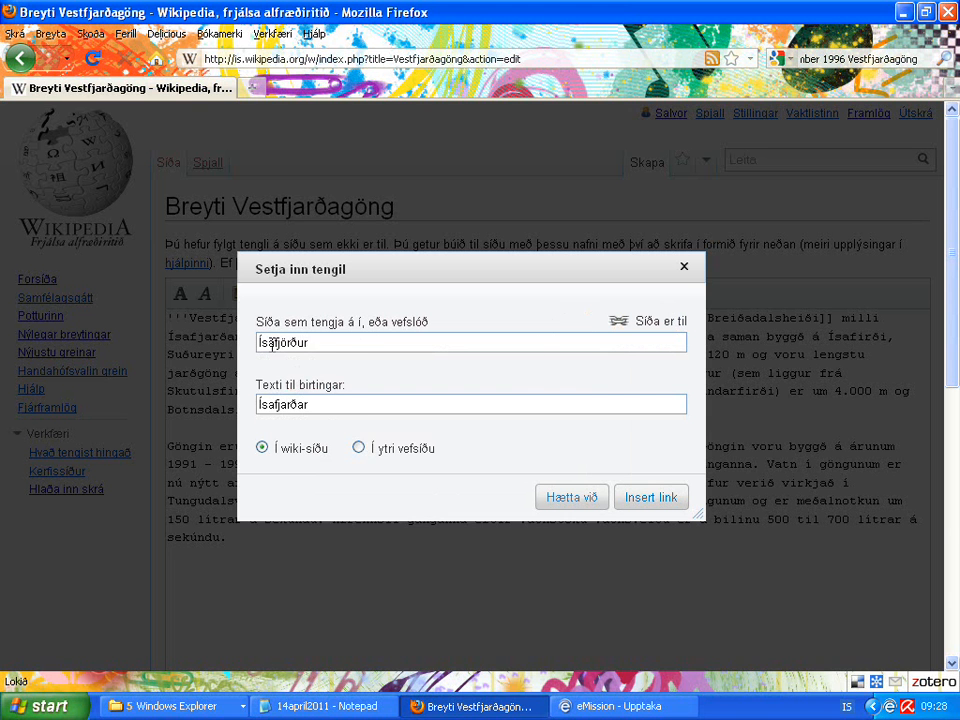
{"action": "key", "text": "BackSpace"}
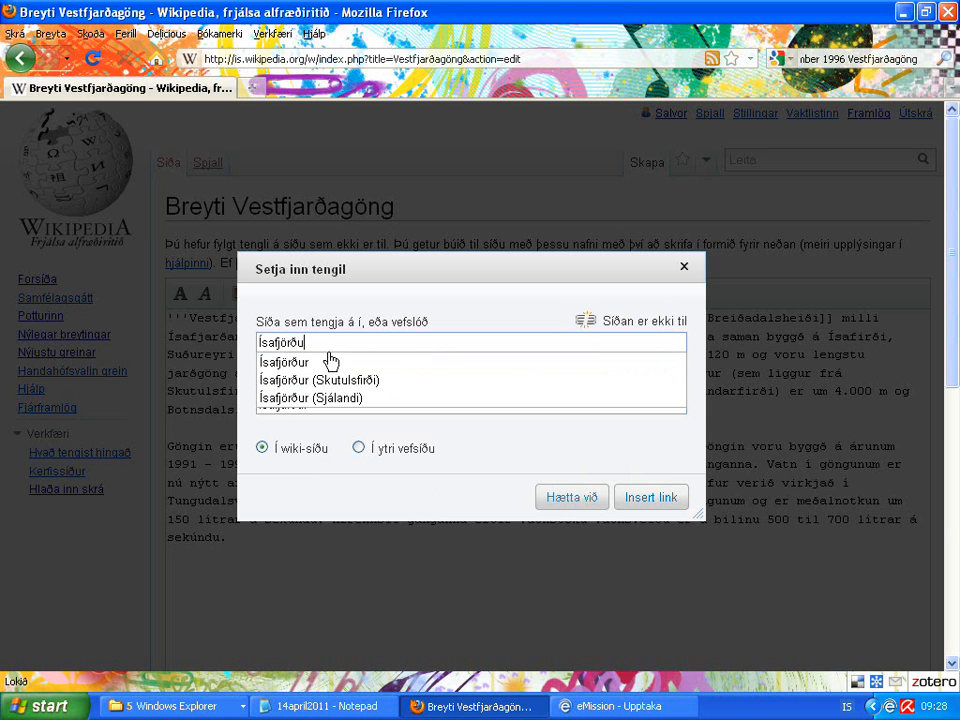
{"action": "left_click", "coordinate": [335, 388]}
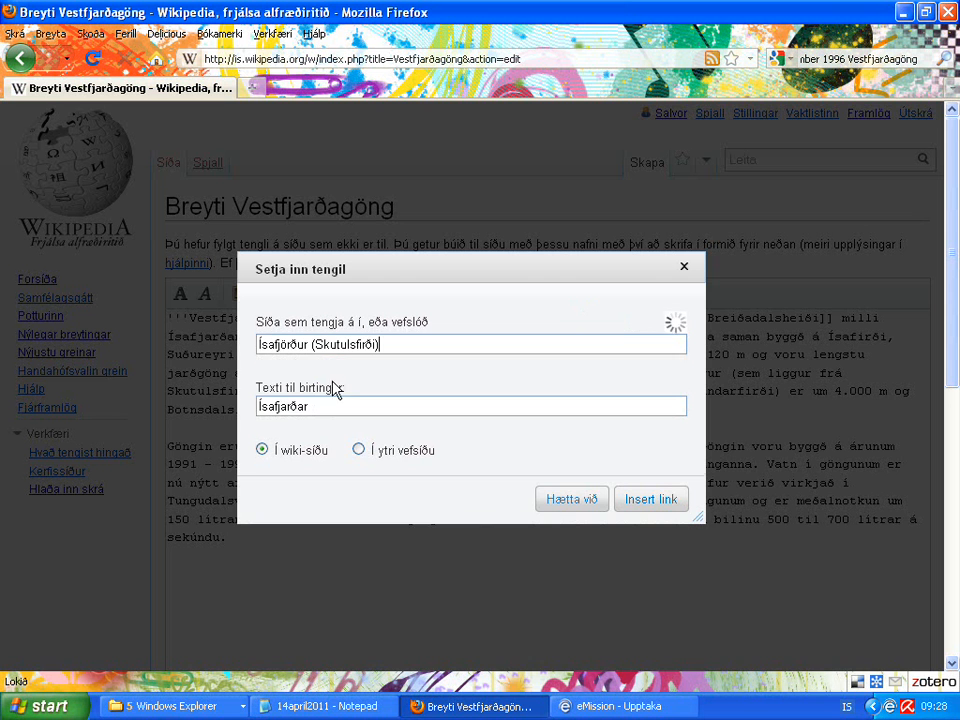
{"action": "left_click", "coordinate": [651, 497]}
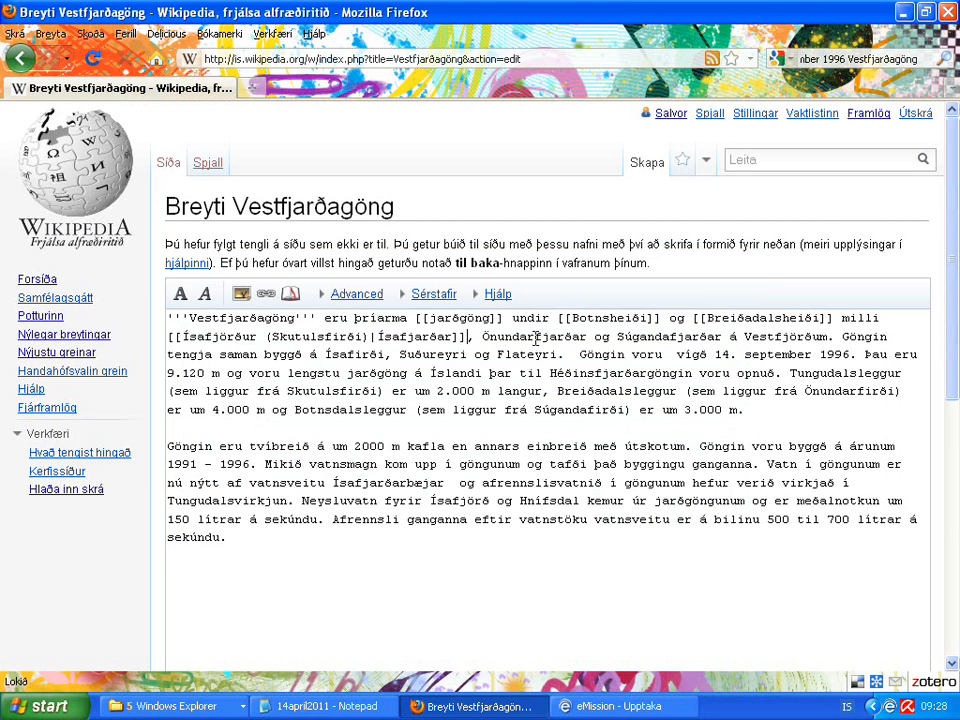
Step: Link the word Önundarfjarðar to the wiki page Önundarfjörður, keeping the inflected form as the displayed text
{"action": "double_click", "coordinate": [536, 338]}
{"action": "left_click", "coordinate": [266, 294]}
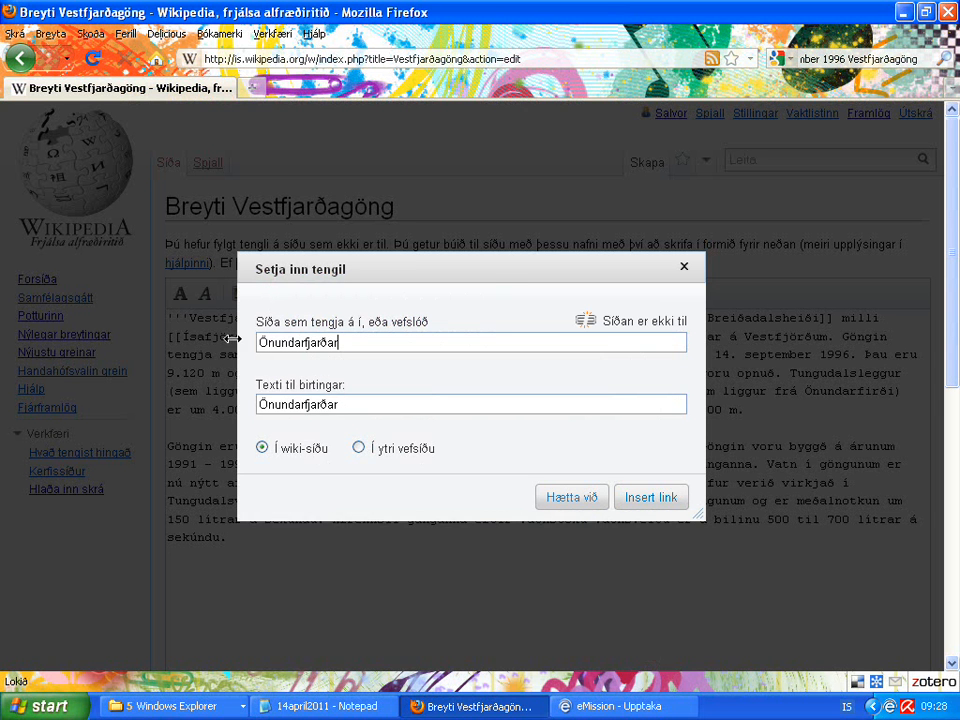
{"action": "key", "text": "BackSpace"}
{"action": "key", "text": "BackSpace"}
{"action": "key", "text": "BackSpace"}
{"action": "key", "text": "BackSpace"}
{"action": "key", "text": "BackSpace"}
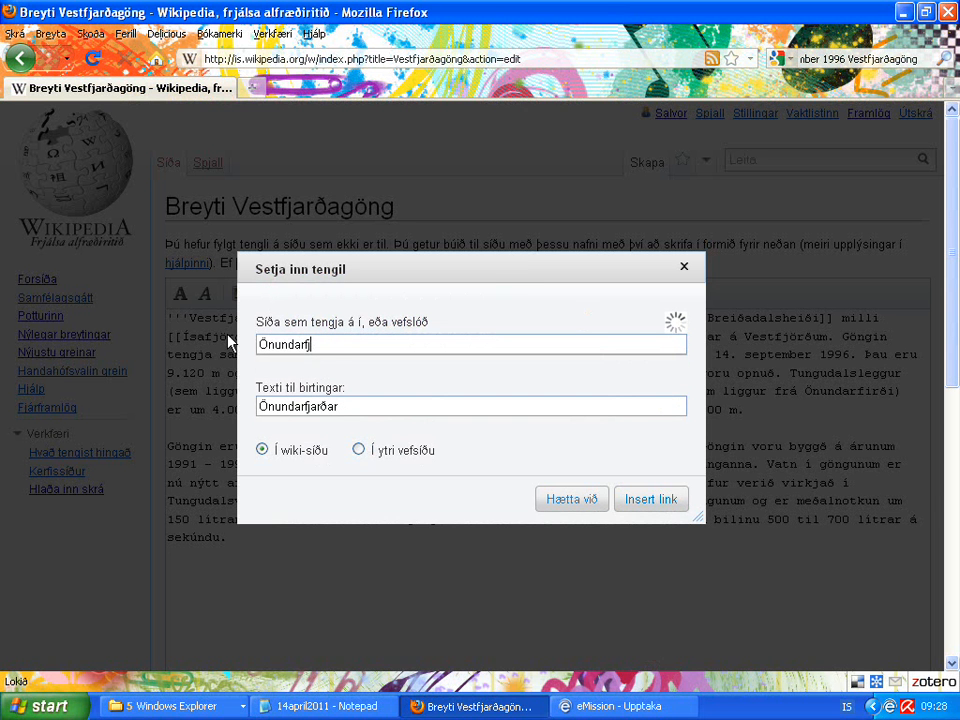
{"action": "type", "text": "örður"}
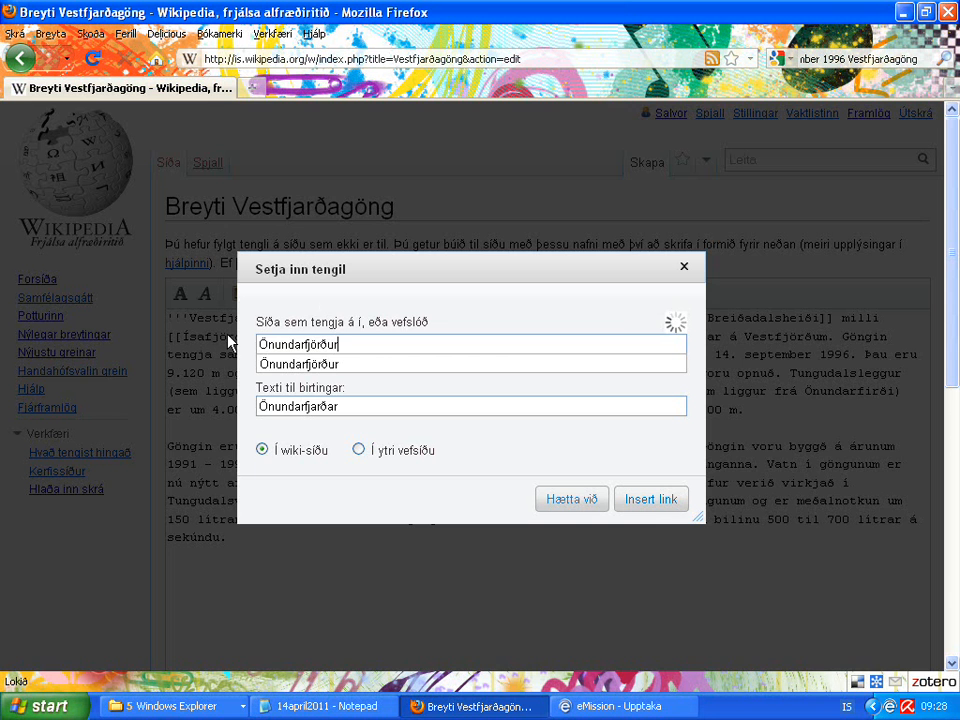
{"action": "left_click", "coordinate": [640, 500]}
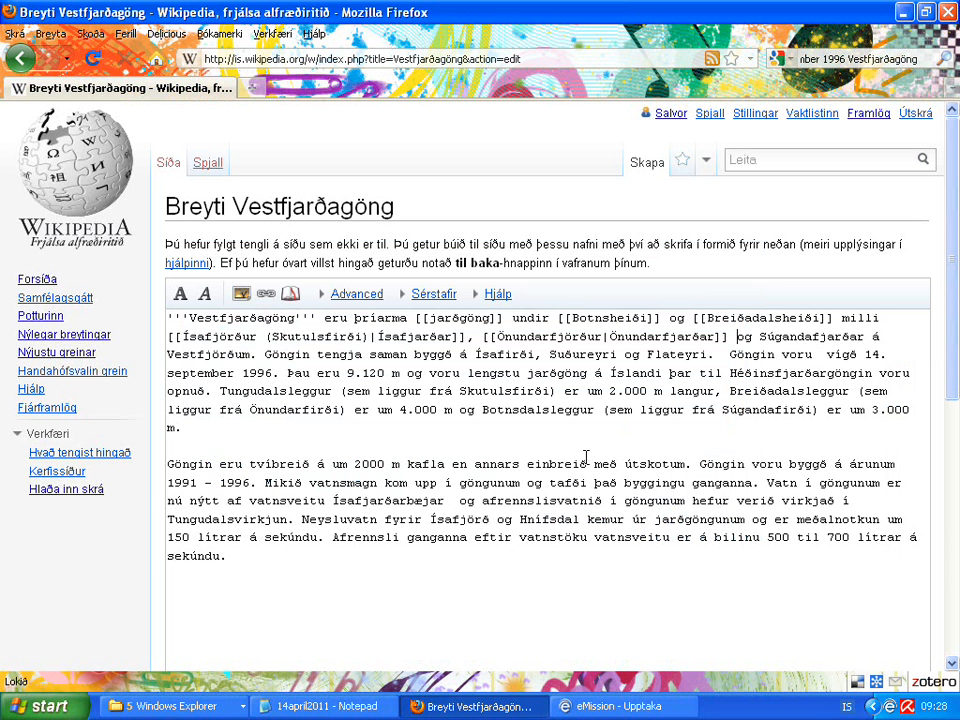
Step: Link the word Súgandafjarðar to the wiki page Súgandafjörður, keeping the inflected form as the displayed text
{"action": "double_click", "coordinate": [833, 338]}
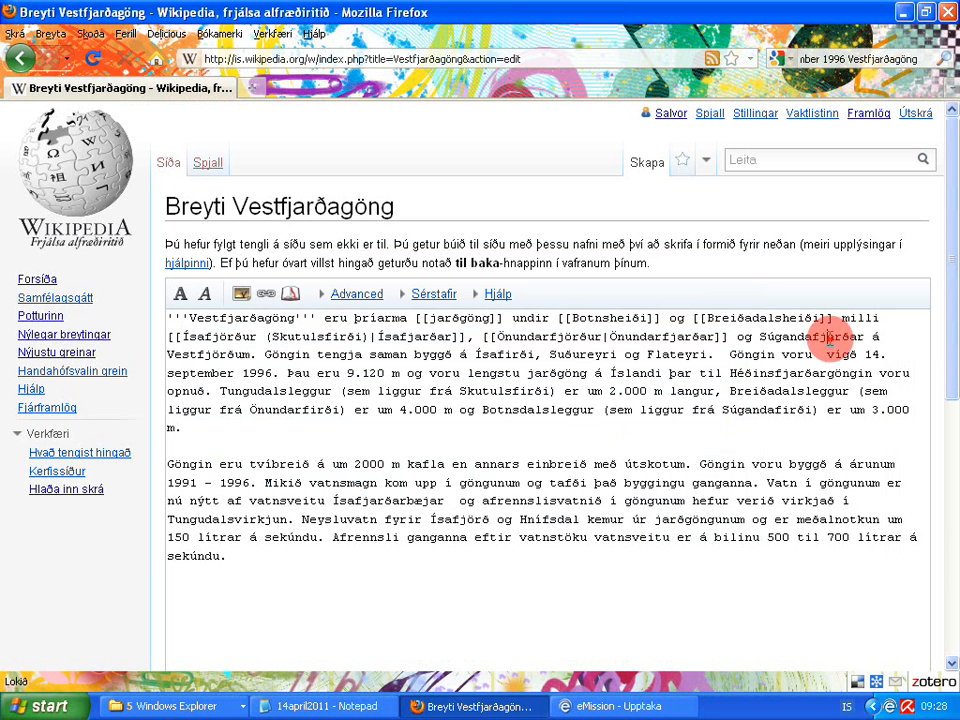
{"action": "left_click", "coordinate": [266, 294]}
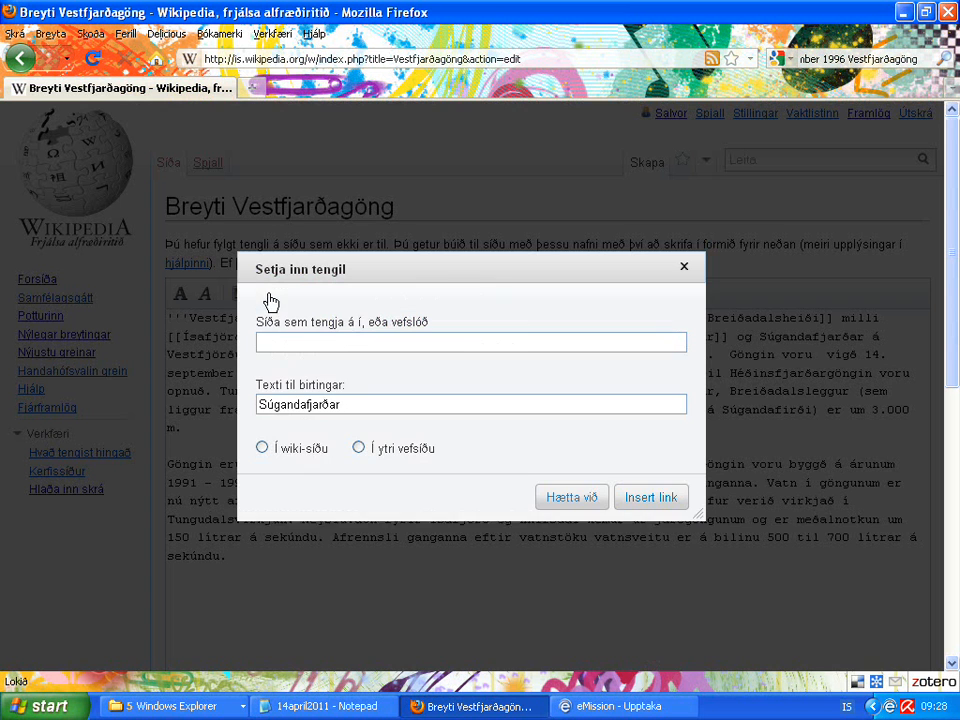
{"action": "key", "text": "BackSpace"}
{"action": "key", "text": "BackSpace"}
{"action": "key", "text": "BackSpace"}
{"action": "key", "text": "BackSpace"}
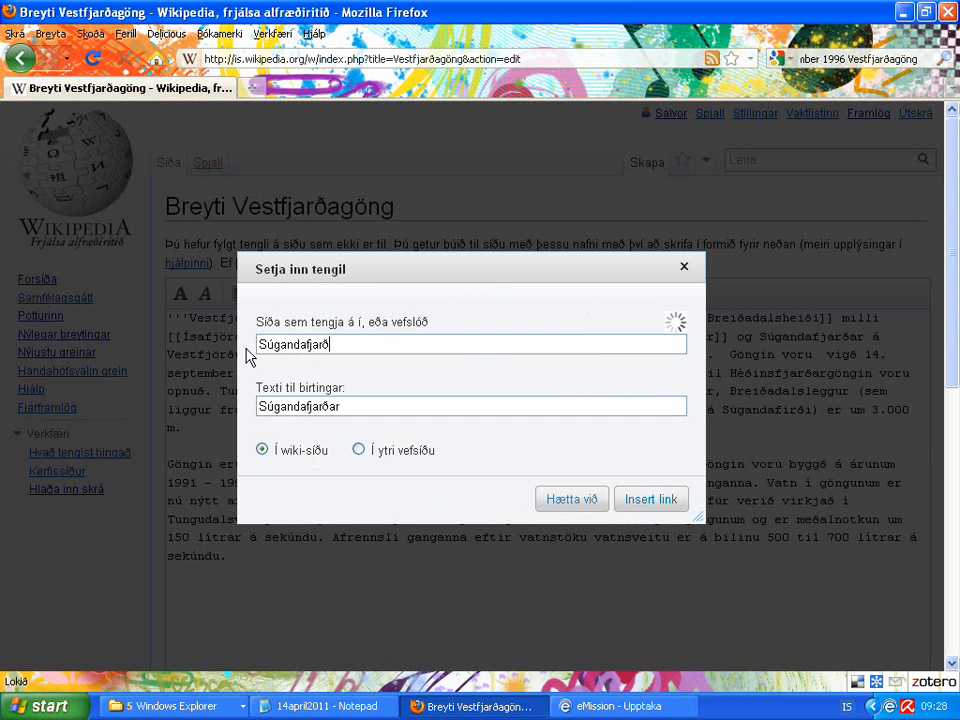
{"action": "key", "text": "BackSpace"}
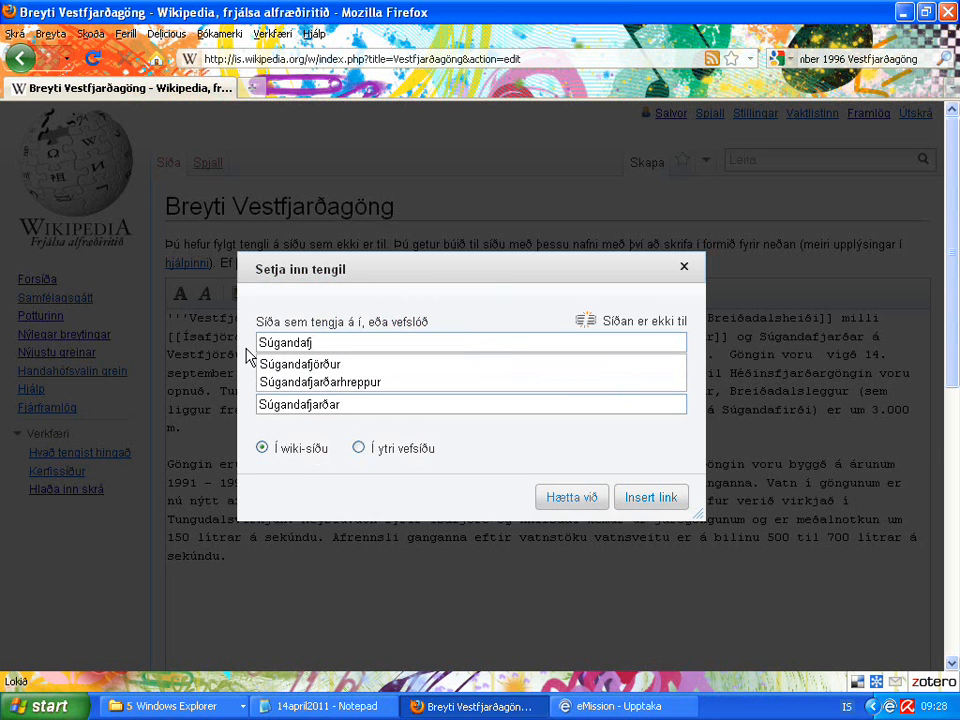
{"action": "type", "text": "örður"}
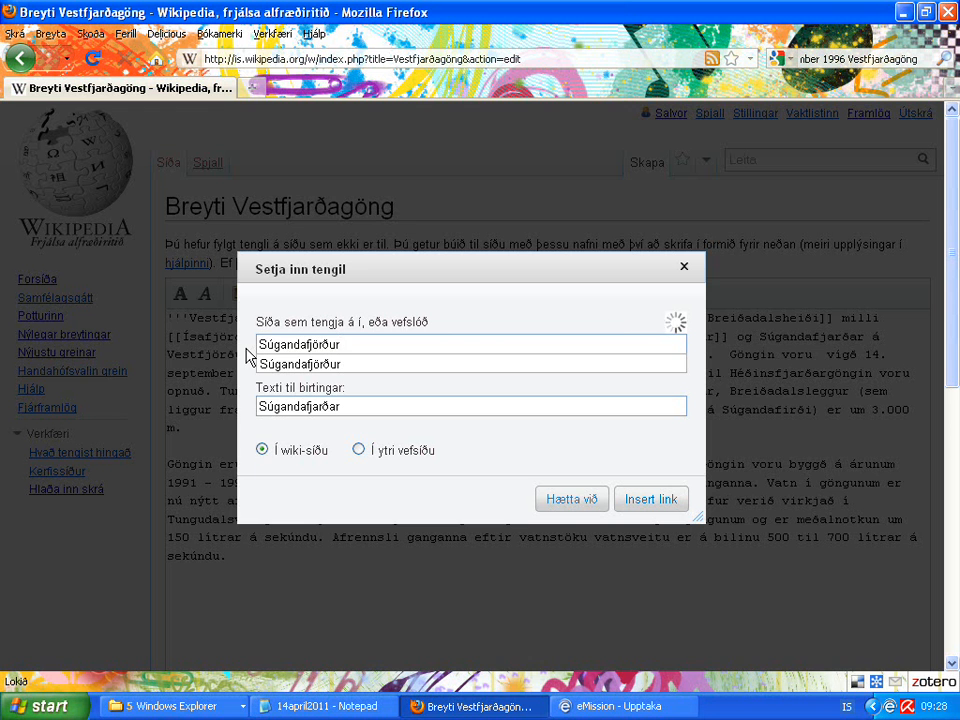
{"action": "left_click", "coordinate": [645, 497]}
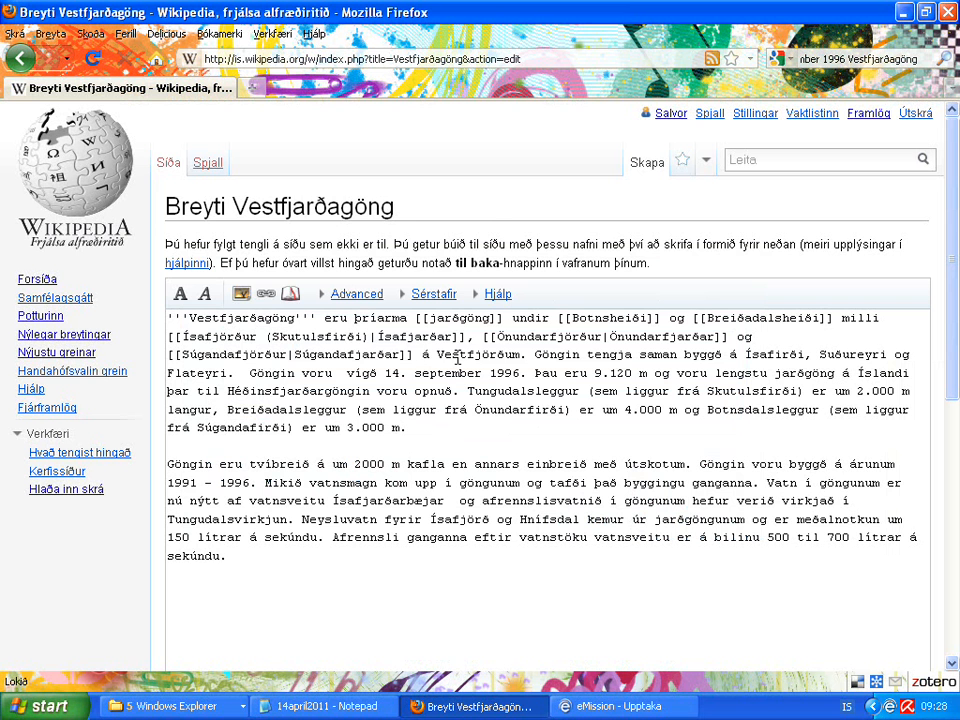
Step: Link the word Vestfjörðum to the wiki page Vestfirðir, keeping Vestfjörðum as the displayed text
{"action": "double_click", "coordinate": [458, 358]}
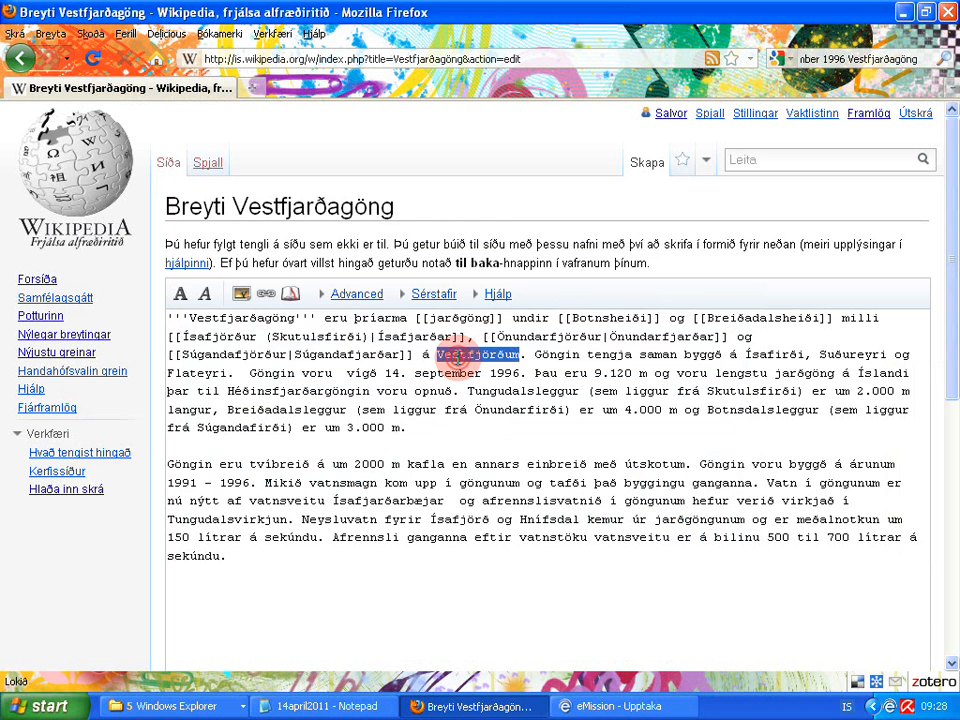
{"action": "left_click", "coordinate": [270, 293]}
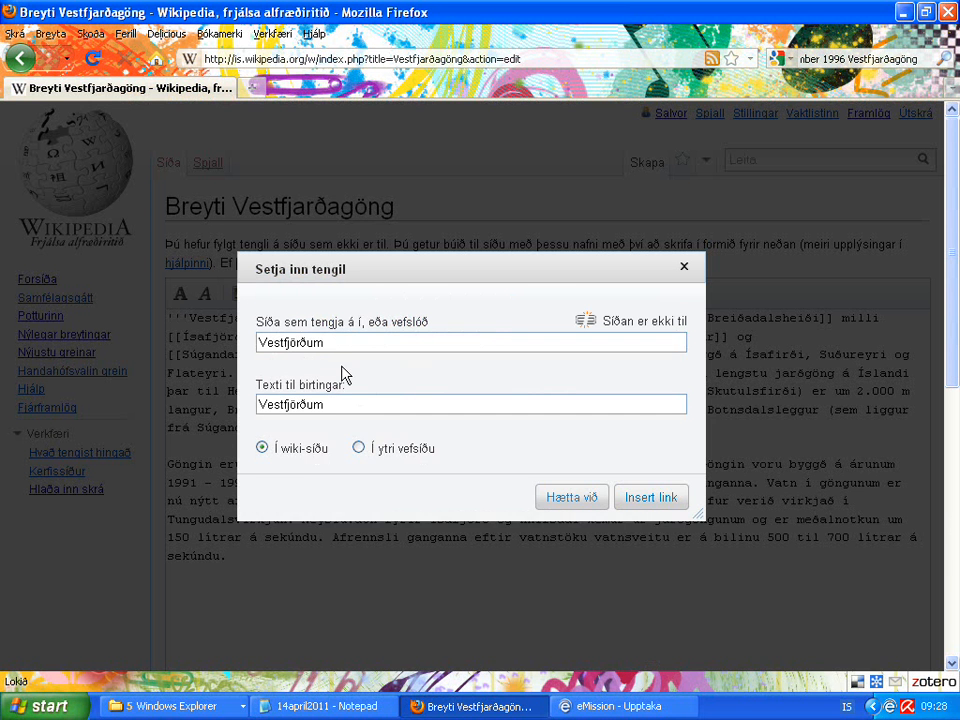
{"action": "key", "text": "BackSpace"}
{"action": "key", "text": "BackSpace"}
{"action": "key", "text": "BackSpace"}
{"action": "key", "text": "BackSpace"}
{"action": "key", "text": "BackSpace"}
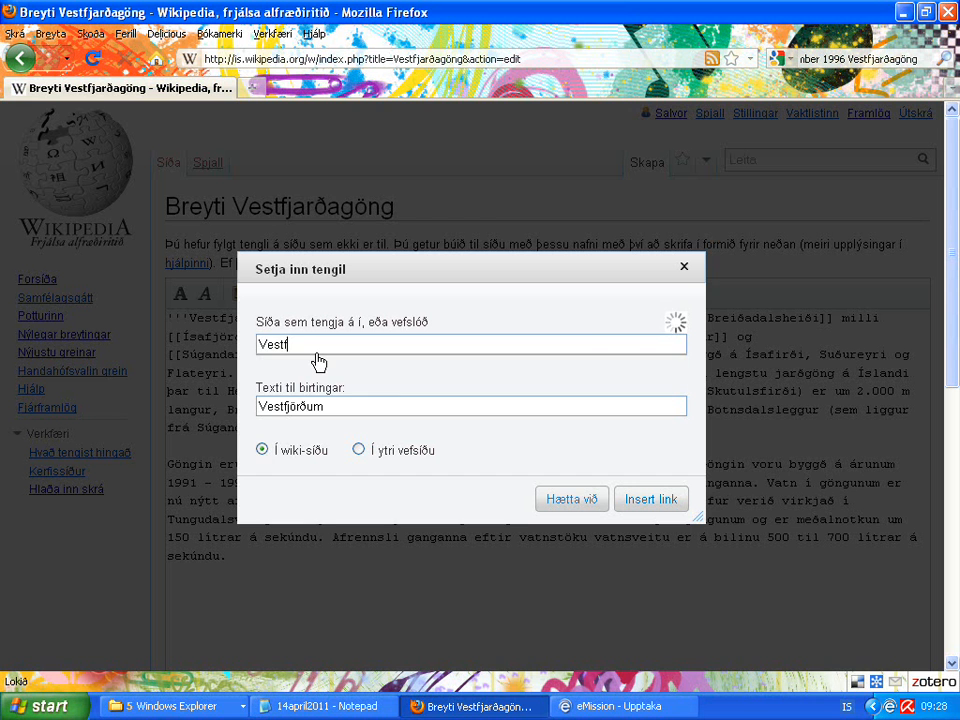
{"action": "type", "text": "irðir"}
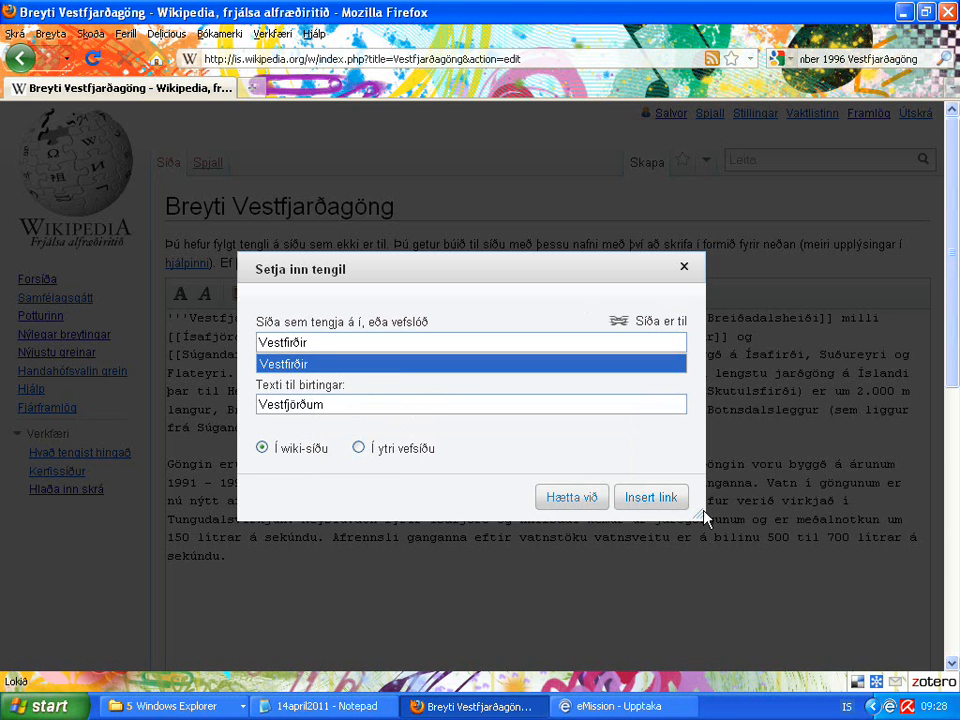
{"action": "left_click", "coordinate": [639, 497]}
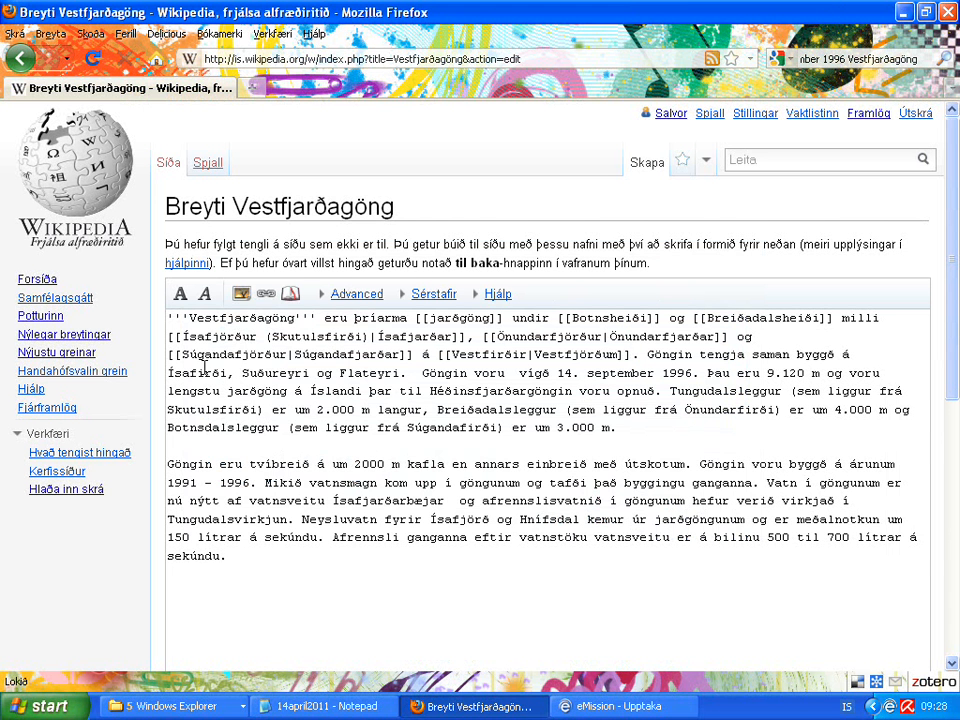
Step: Link Suðureyri and Flateyri in the second sentence to the wiki pages of the same names
{"action": "double_click", "coordinate": [260, 373]}
{"action": "left_click", "coordinate": [267, 293]}
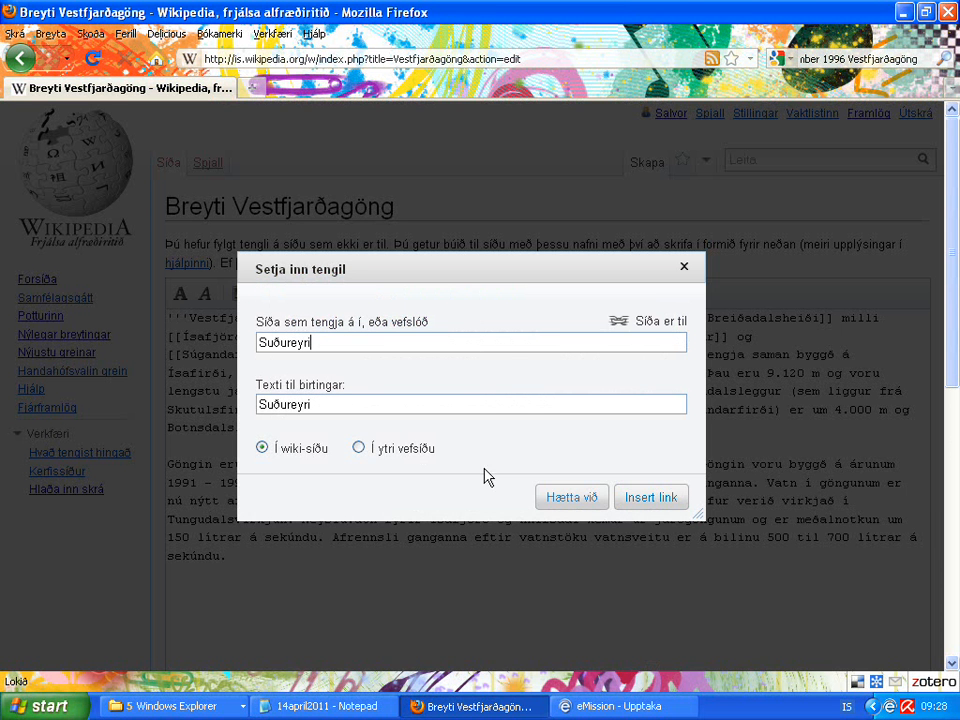
{"action": "left_click", "coordinate": [640, 500]}
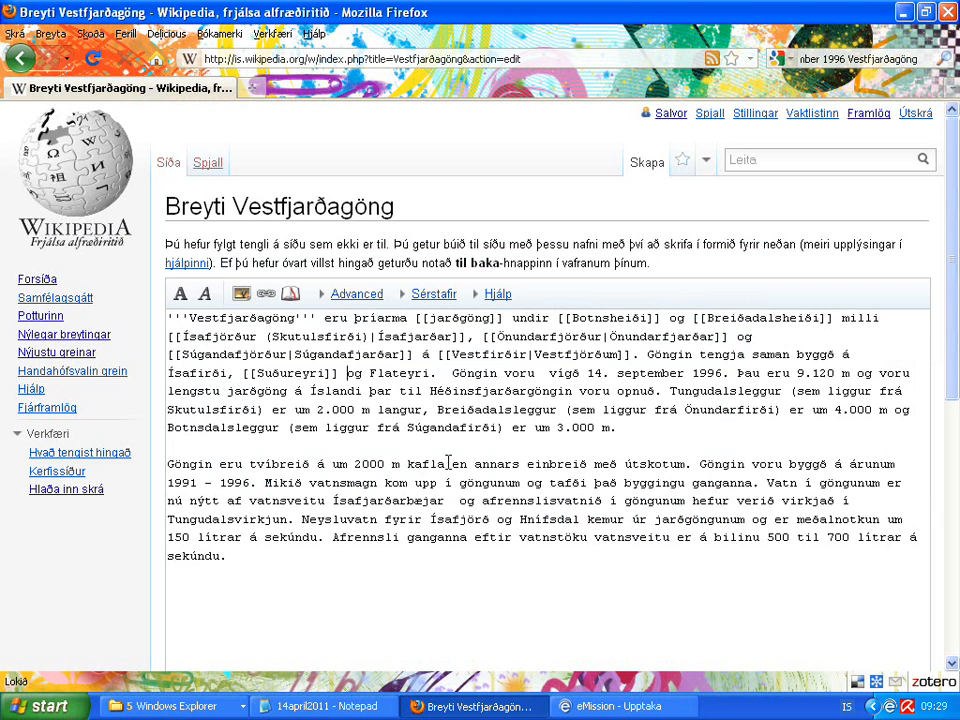
{"action": "double_click", "coordinate": [386, 372]}
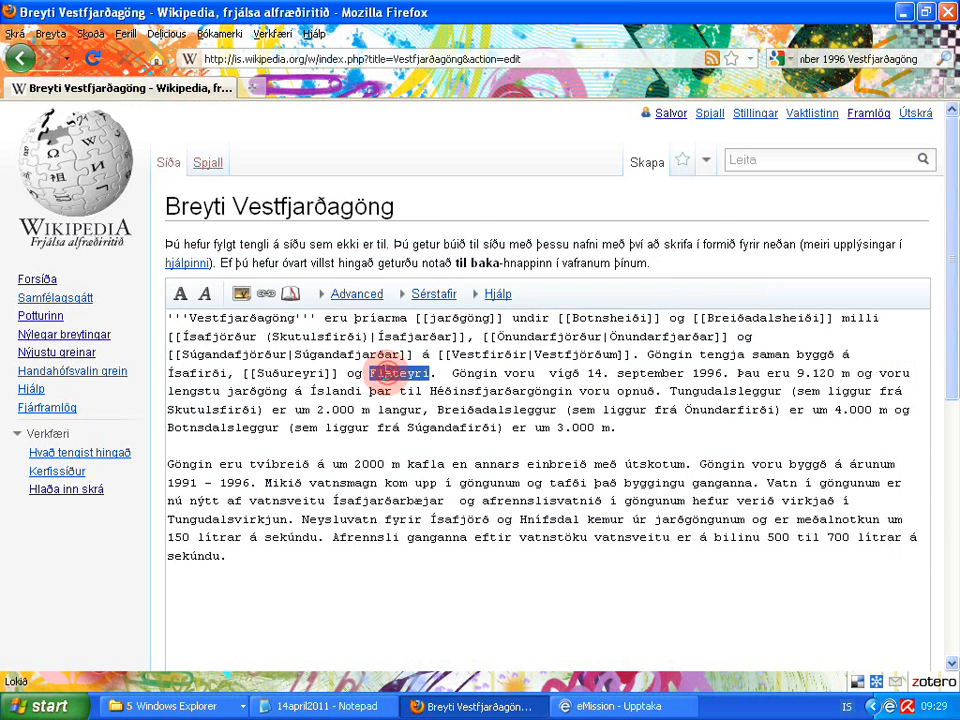
{"action": "left_click", "coordinate": [265, 300]}
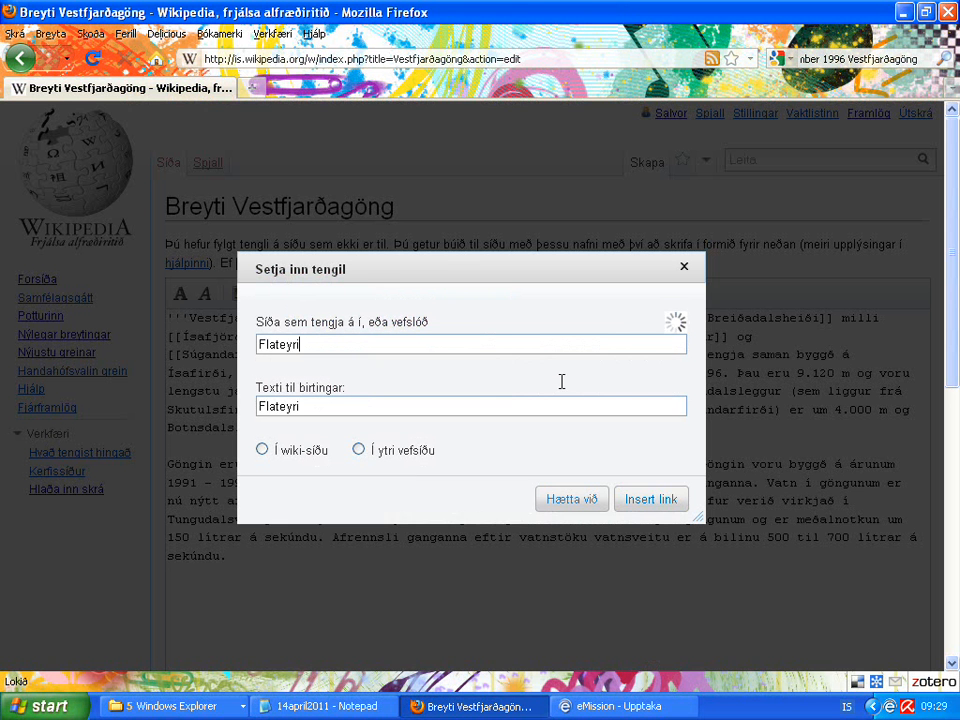
{"action": "left_click", "coordinate": [651, 500]}
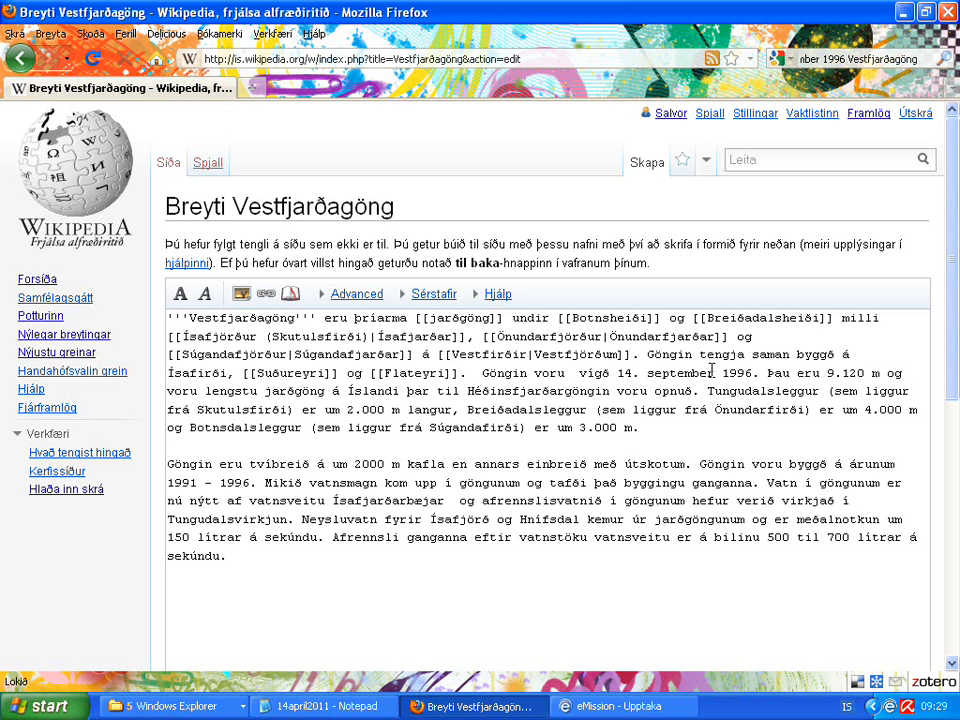
Step: Link the opening date 14. september and the year 1996 to the wiki pages of the same names
{"action": "left_click_drag", "start_coordinate": [713, 372], "coordinate": [612, 372]}
{"action": "left_click", "coordinate": [266, 293]}
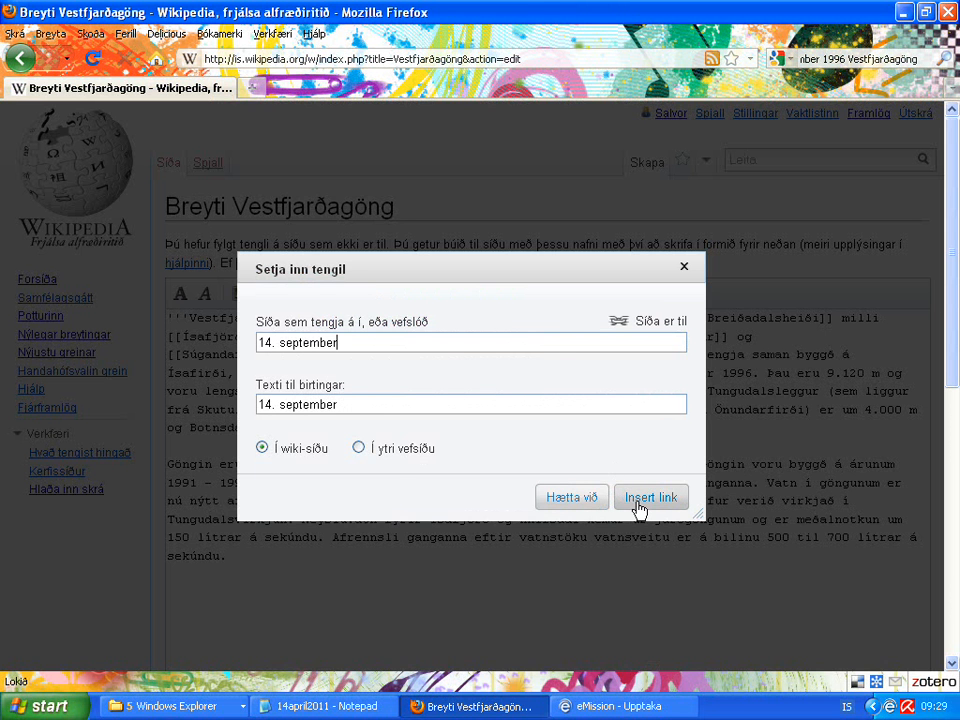
{"action": "left_click", "coordinate": [637, 498]}
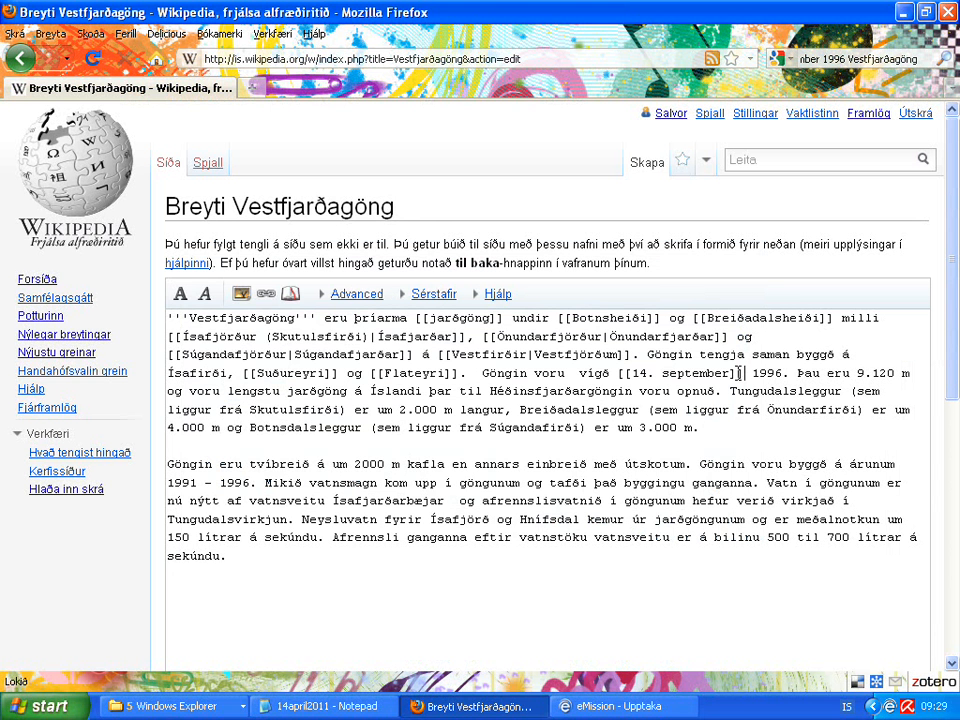
{"action": "double_click", "coordinate": [766, 374]}
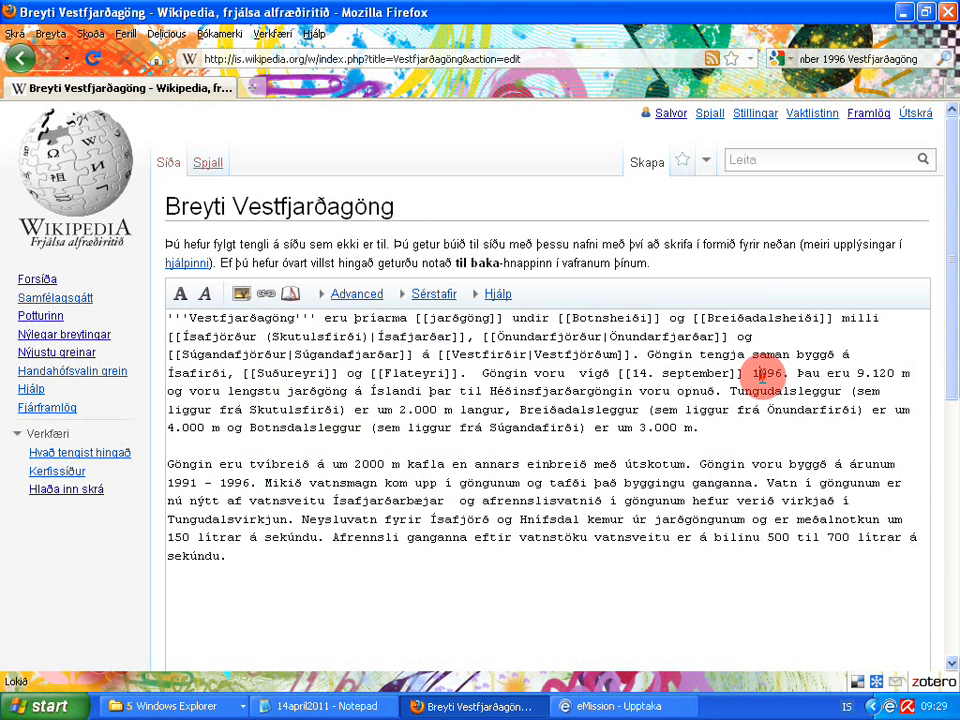
{"action": "left_click", "coordinate": [270, 294]}
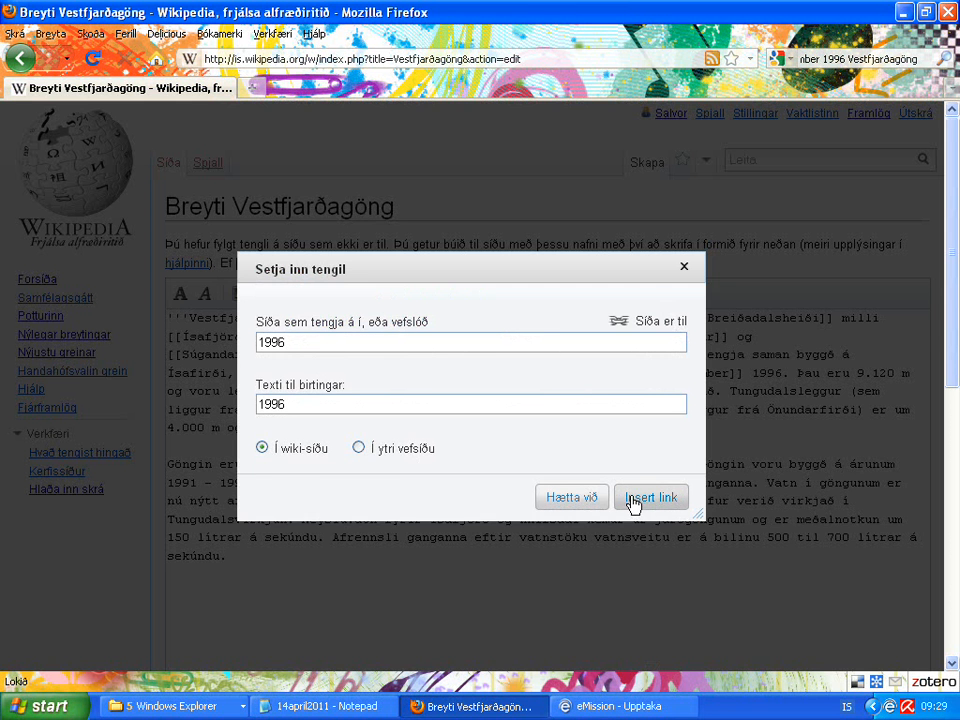
{"action": "left_click", "coordinate": [633, 502]}
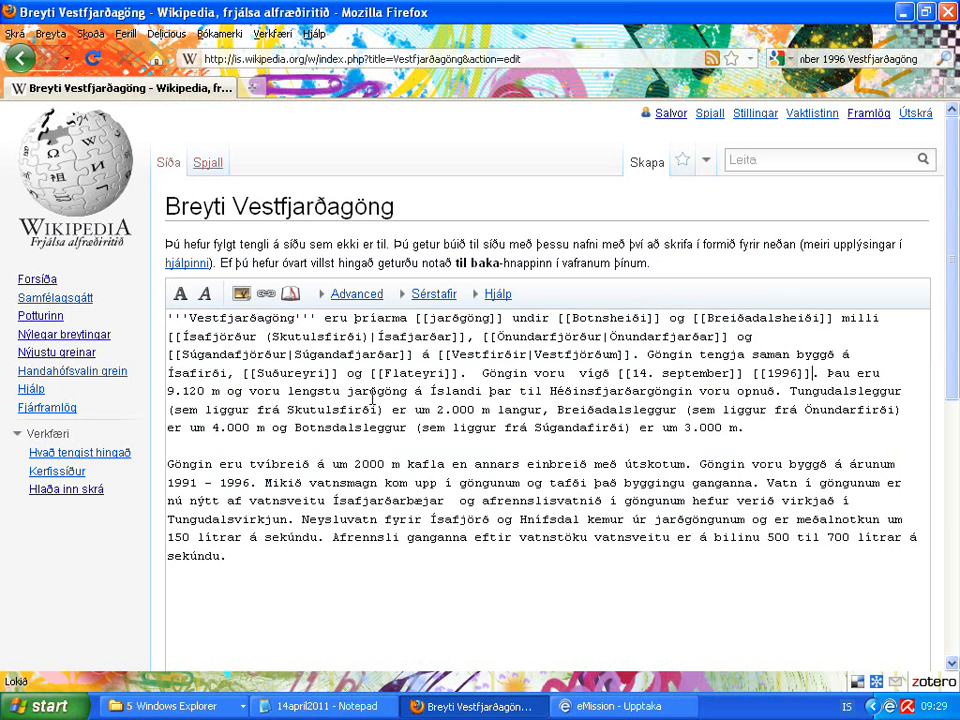
Step: Link the word Héðinsfjarðargöngin to the wiki page Héðinsfjarðargöng, keeping Héðinsfjarðargöngin as the displayed text
{"action": "double_click", "coordinate": [606, 390]}
{"action": "left_click", "coordinate": [261, 296]}
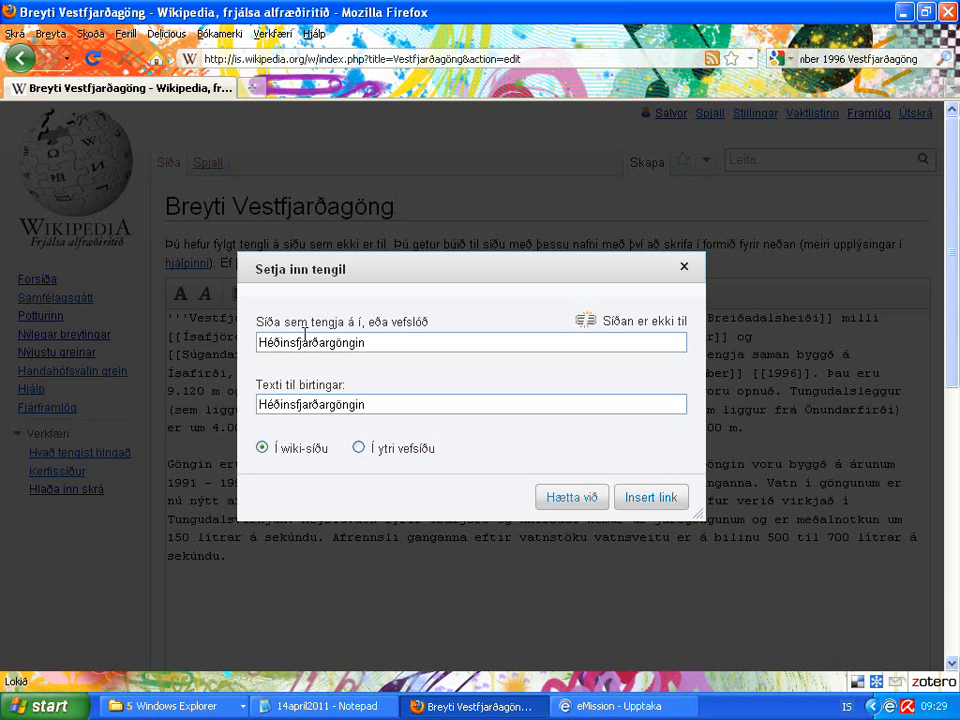
{"action": "key", "text": "BackSpace"}
{"action": "key", "text": "BackSpace"}
{"action": "left_click", "coordinate": [660, 500]}
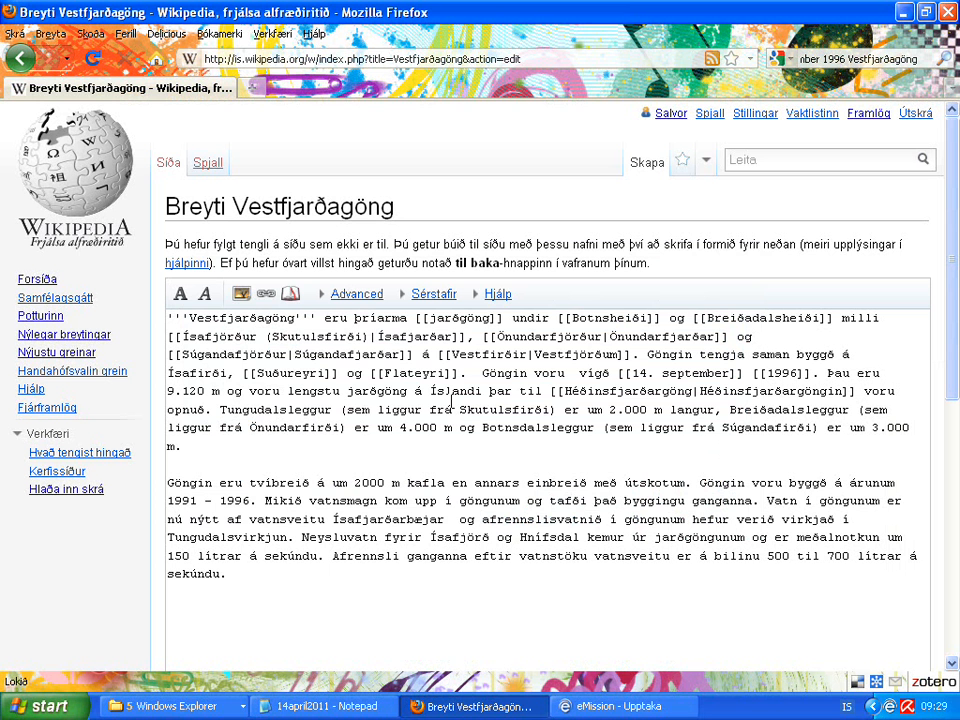
Step: Link the word Tungudalsleggur to the wiki page Tungudalur, keeping Tungudalsleggur as the displayed text
{"action": "double_click", "coordinate": [257, 413]}
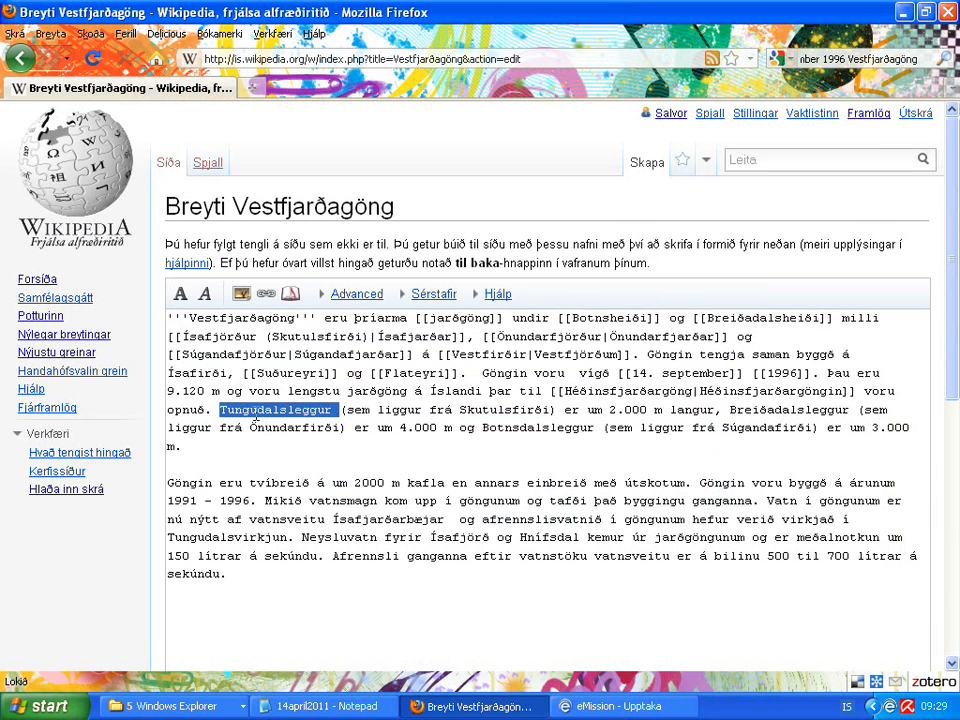
{"action": "left_click", "coordinate": [265, 293]}
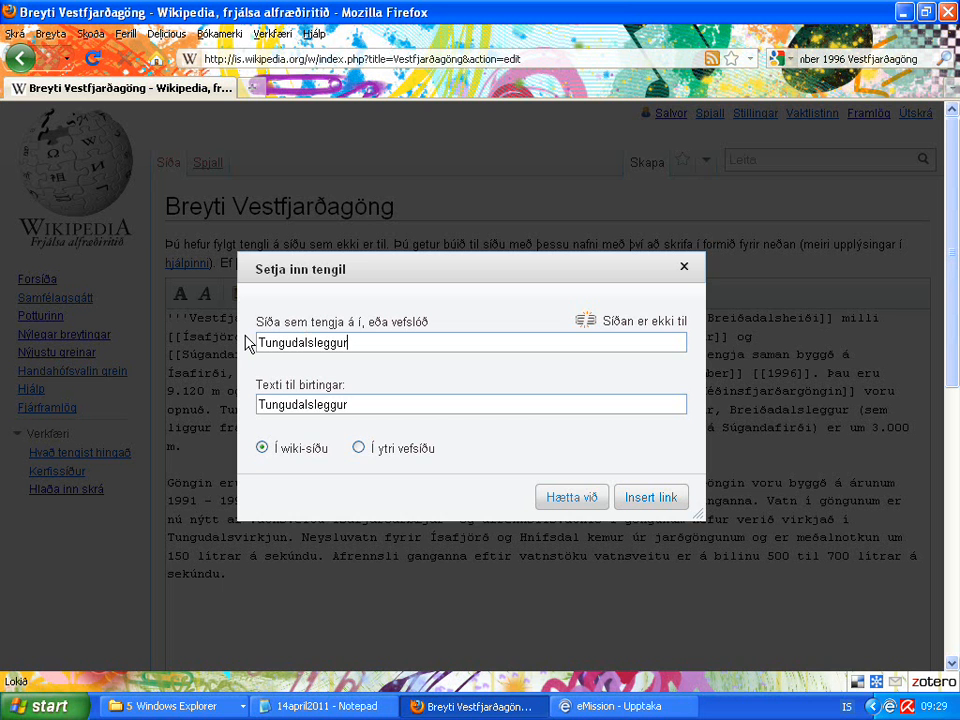
{"action": "key", "text": "BackSpace"}
{"action": "key", "text": "BackSpace"}
{"action": "key", "text": "BackSpace"}
{"action": "key", "text": "BackSpace"}
{"action": "key", "text": "BackSpace"}
{"action": "key", "text": "BackSpace"}
{"action": "key", "text": "BackSpace"}
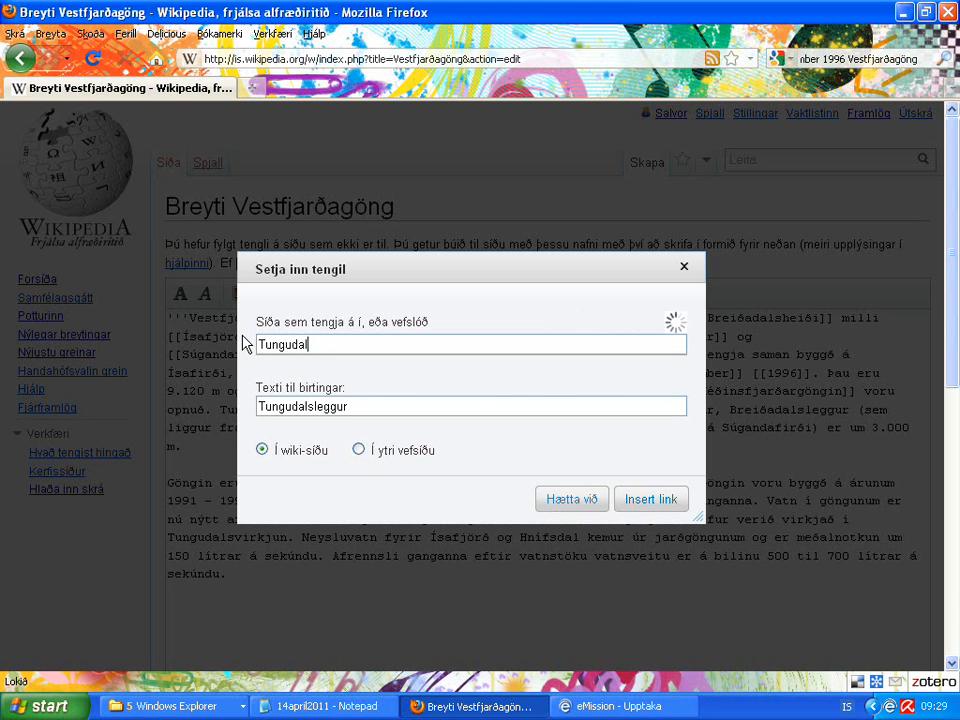
{"action": "type", "text": "ur"}
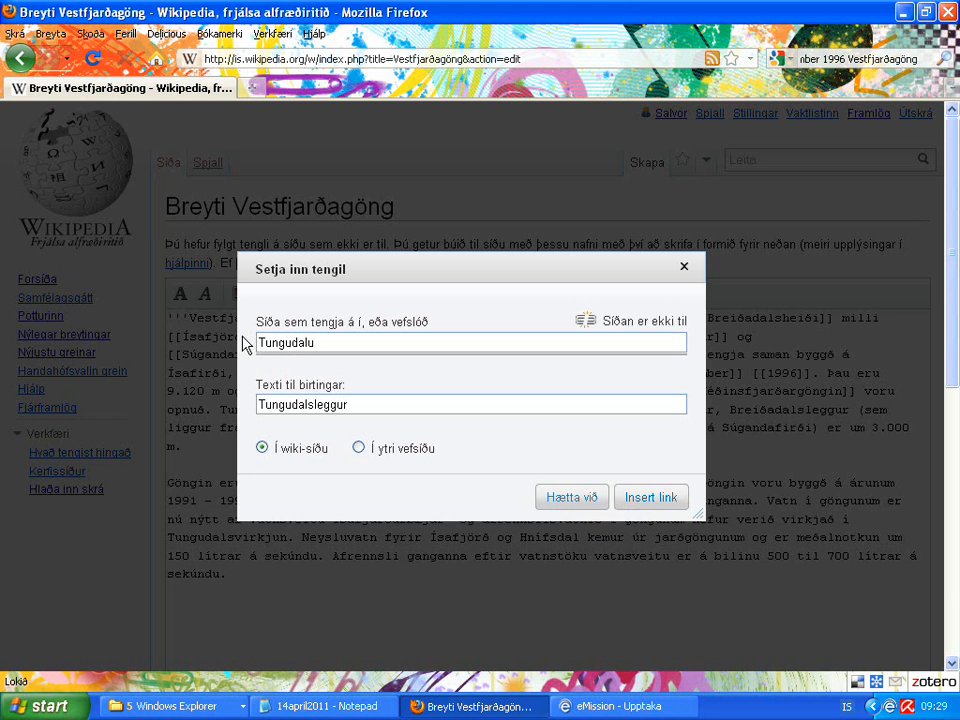
{"action": "left_click", "coordinate": [664, 504]}
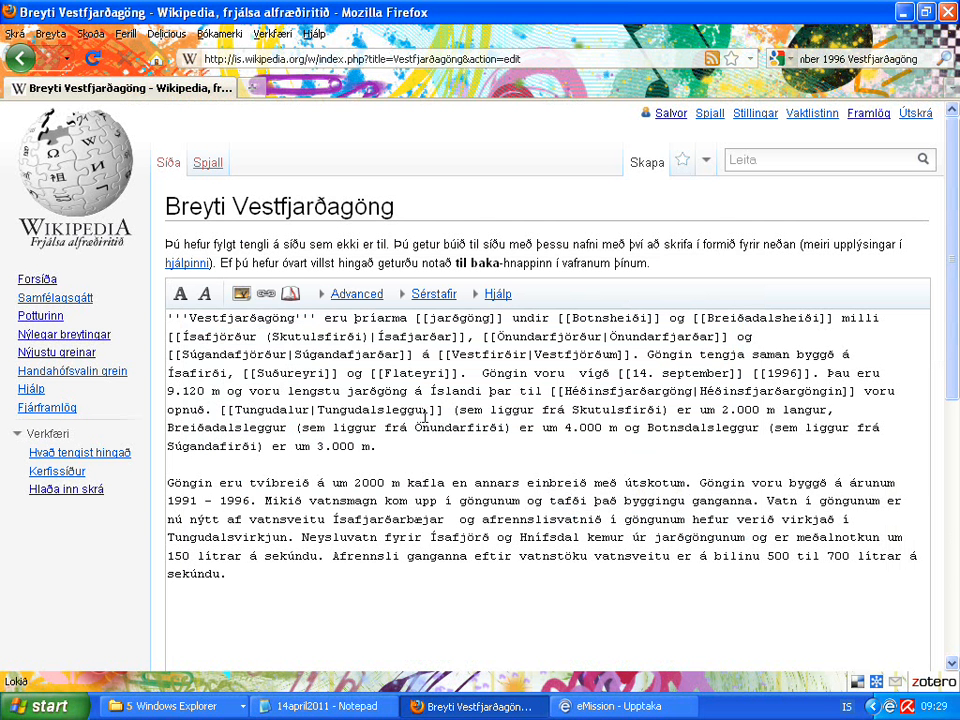
Step: Link the word Breiðadalsleggur to the wiki page Breiðadalur, keeping Breiðadalsleggur as the displayed text
{"action": "double_click", "coordinate": [234, 427]}
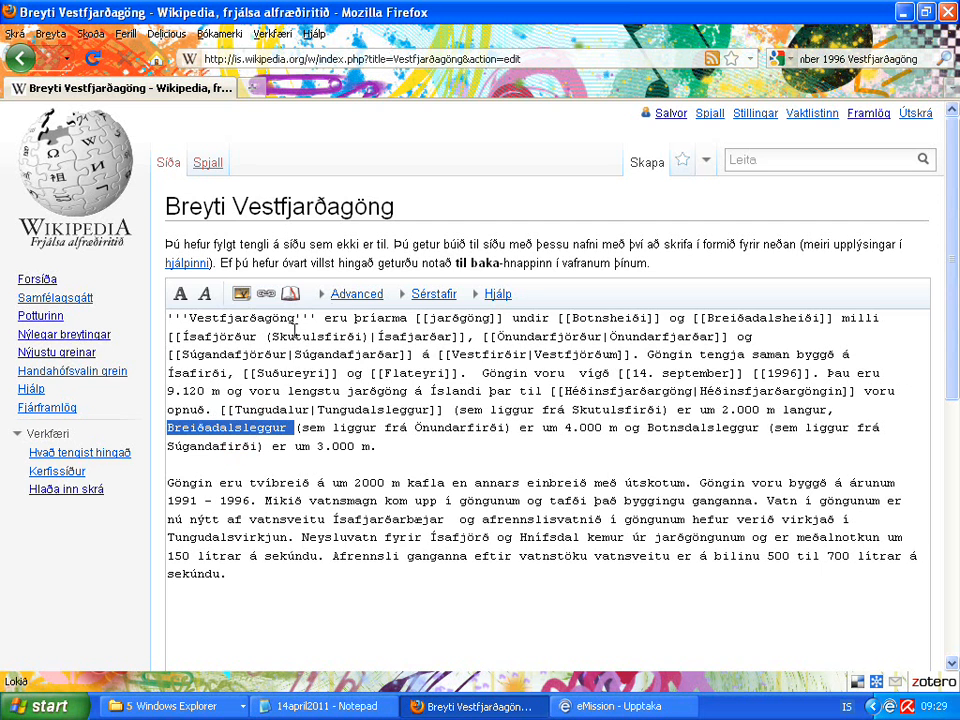
{"action": "left_click", "coordinate": [266, 293]}
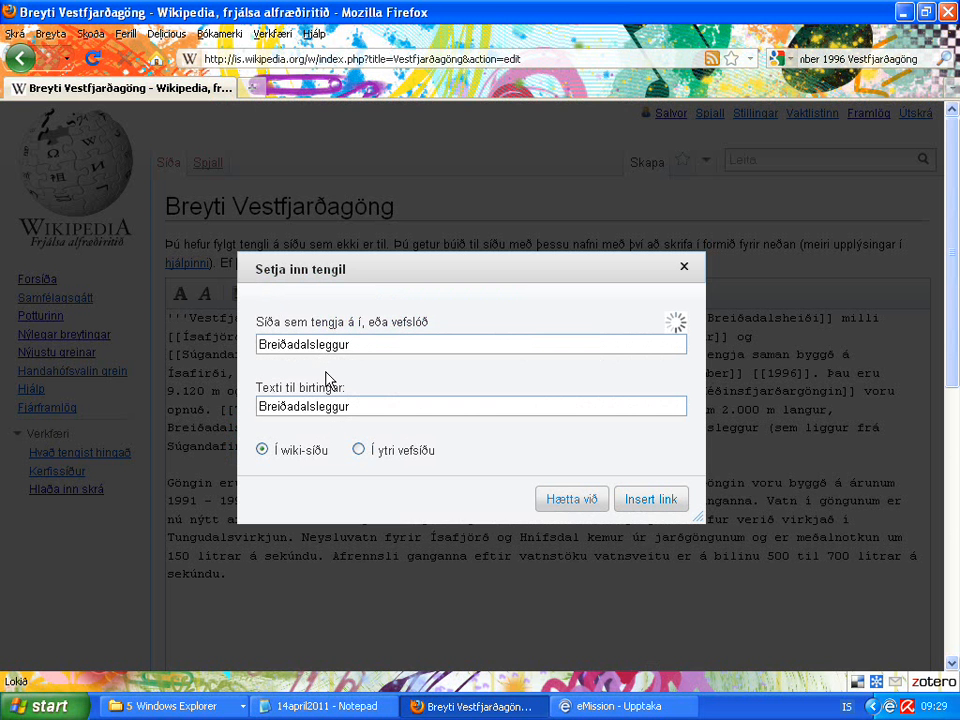
{"action": "key", "text": "BackSpace"}
{"action": "key", "text": "BackSpace"}
{"action": "key", "text": "BackSpace"}
{"action": "key", "text": "BackSpace"}
{"action": "key", "text": "BackSpace"}
{"action": "key", "text": "BackSpace"}
{"action": "key", "text": "BackSpace"}
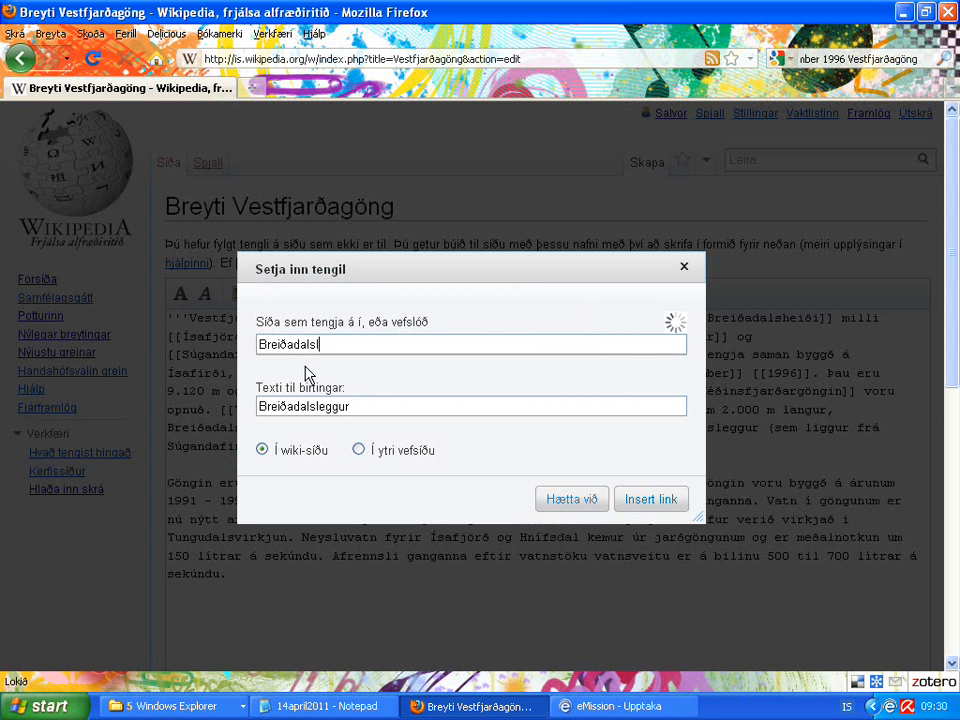
{"action": "type", "text": "ur"}
{"action": "left_click", "coordinate": [660, 500]}
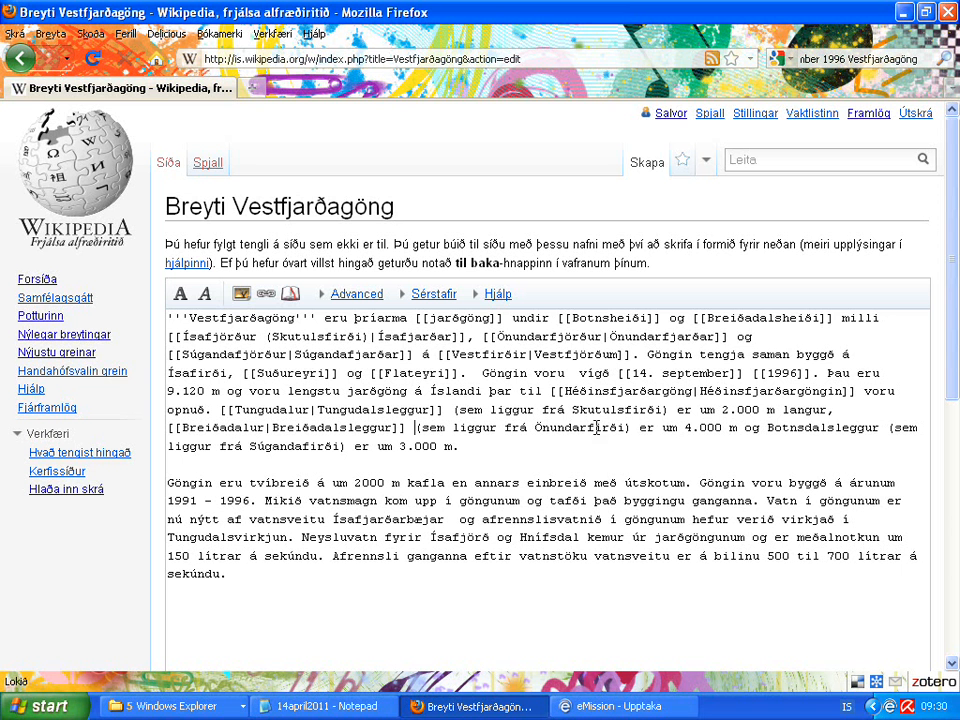
Step: Link the word Botnsdalsleggur to the suggested wiki page Botnsdalur (Súgandafirði), keeping Botnsdalsleggur as the displayed text
{"action": "double_click", "coordinate": [822, 428]}
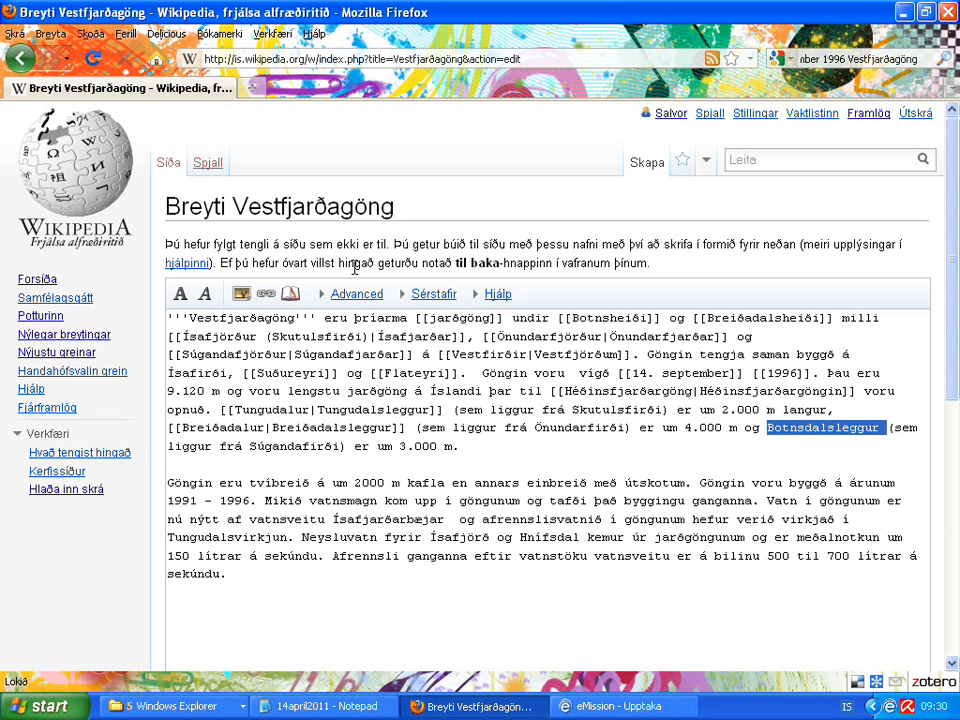
{"action": "left_click", "coordinate": [266, 295]}
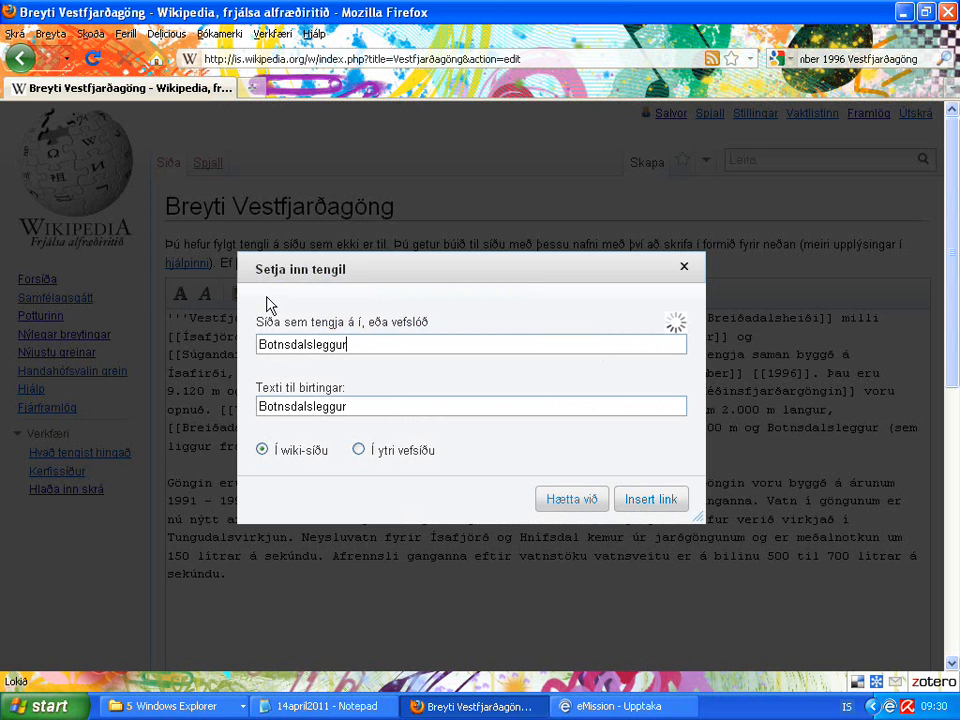
{"action": "key", "text": "BackSpace"}
{"action": "key", "text": "BackSpace"}
{"action": "key", "text": "BackSpace"}
{"action": "key", "text": "BackSpace"}
{"action": "key", "text": "BackSpace"}
{"action": "key", "text": "BackSpace"}
{"action": "key", "text": "BackSpace"}
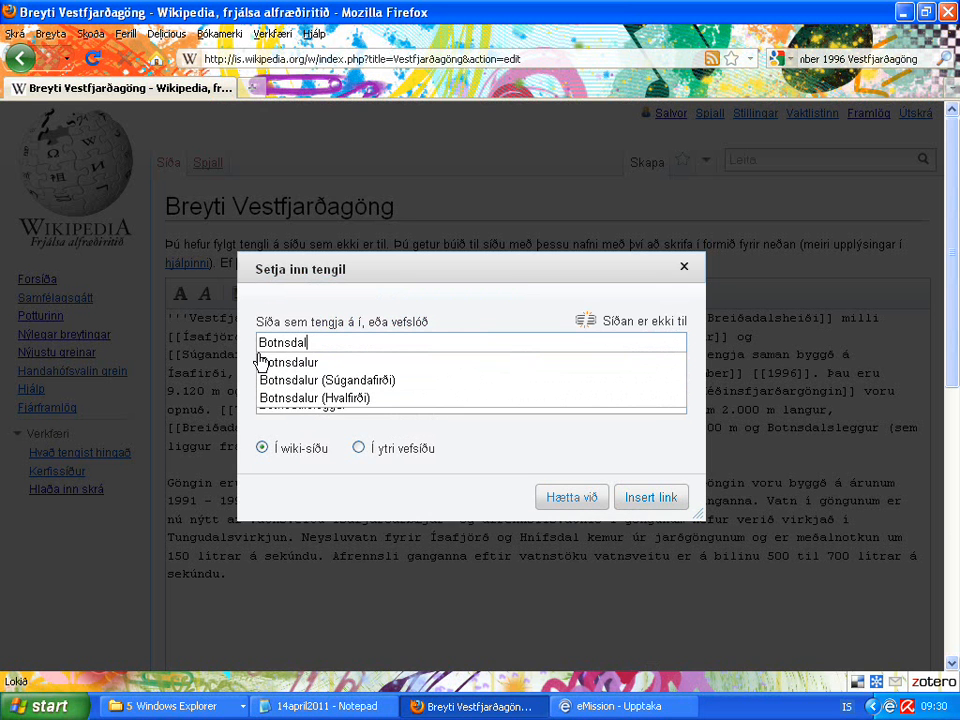
{"action": "type", "text": "ur"}
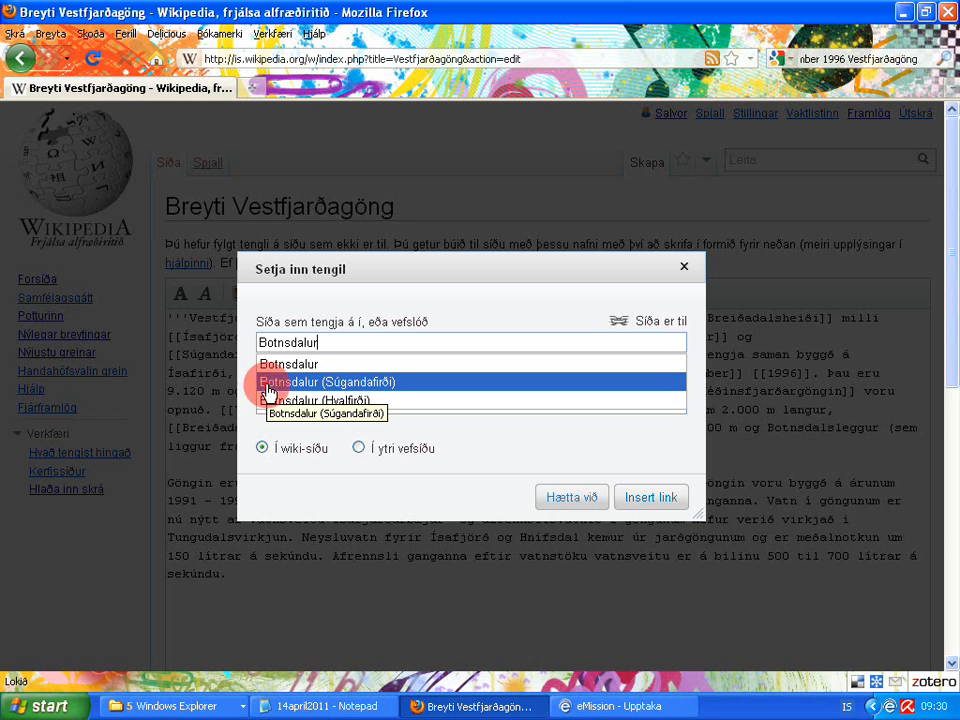
{"action": "left_click", "coordinate": [268, 384]}
{"action": "left_click", "coordinate": [651, 497]}
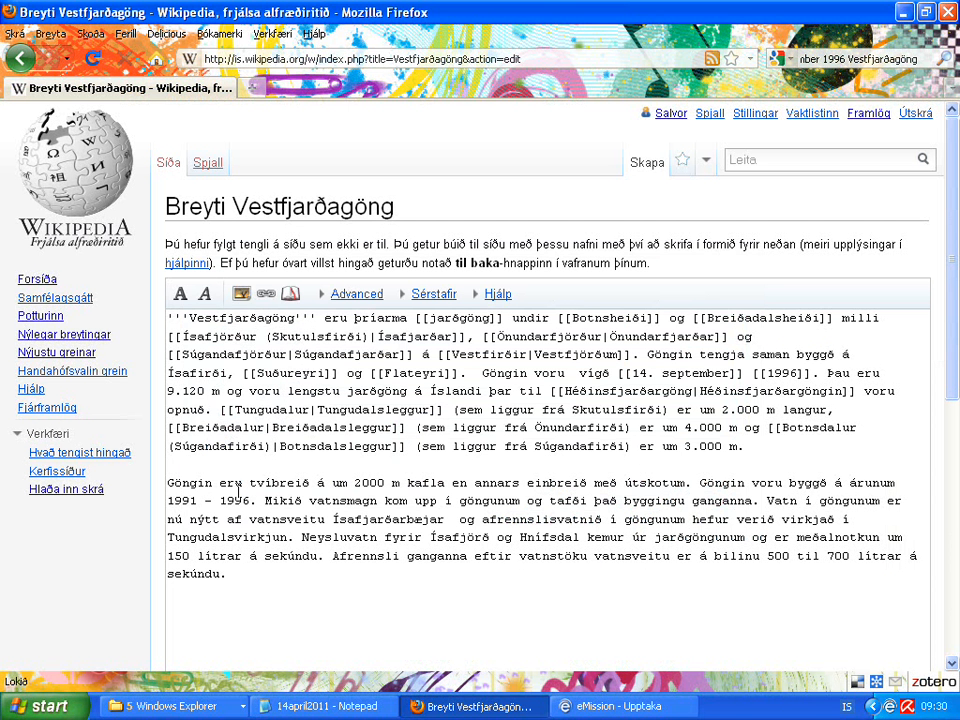
Step: Link the word Ísafjarðarbæjar in the second paragraph to the wiki page Ísafjarðarbær, keeping the inflected form as the displayed text
{"action": "double_click", "coordinate": [385, 521]}
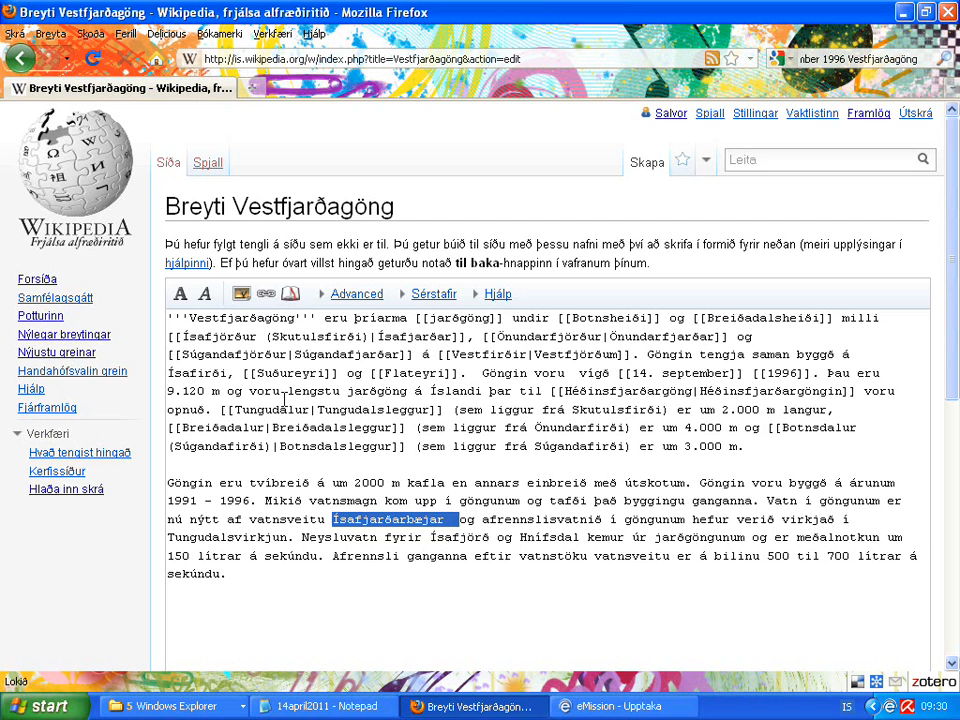
{"action": "left_click", "coordinate": [267, 295]}
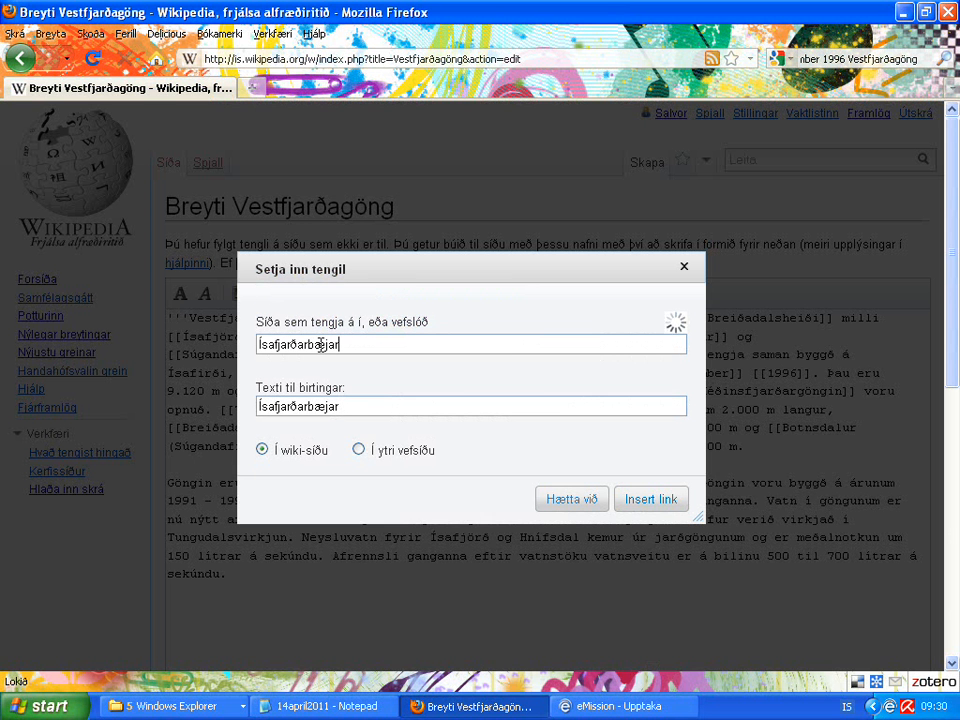
{"action": "key", "text": "BackSpace"}
{"action": "key", "text": "BackSpace"}
{"action": "key", "text": "BackSpace"}
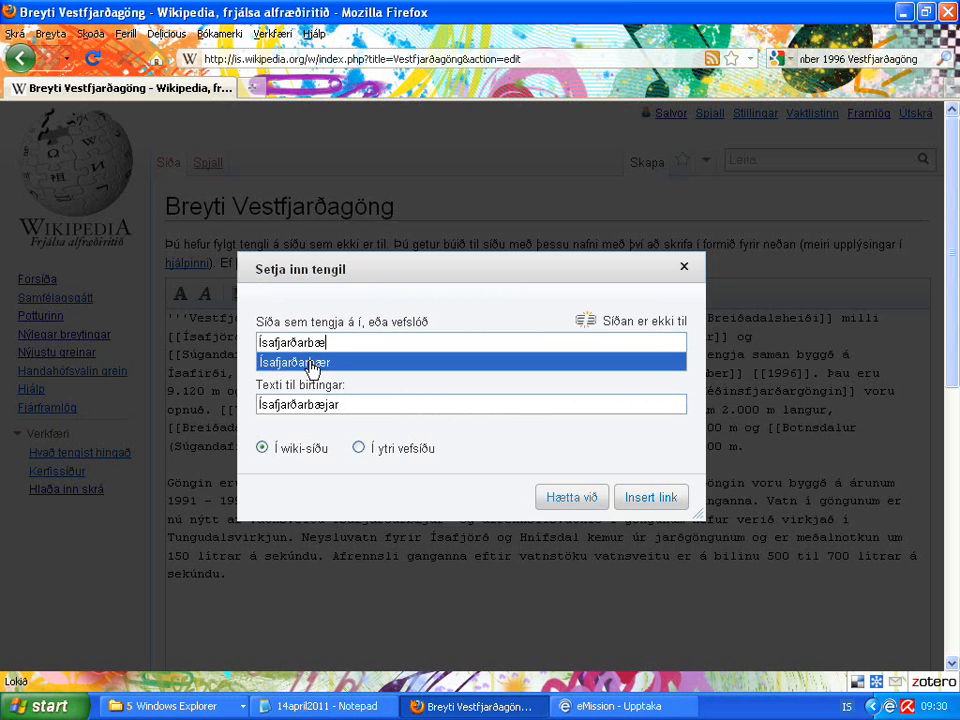
{"action": "left_click", "coordinate": [296, 364]}
{"action": "left_click", "coordinate": [652, 498]}
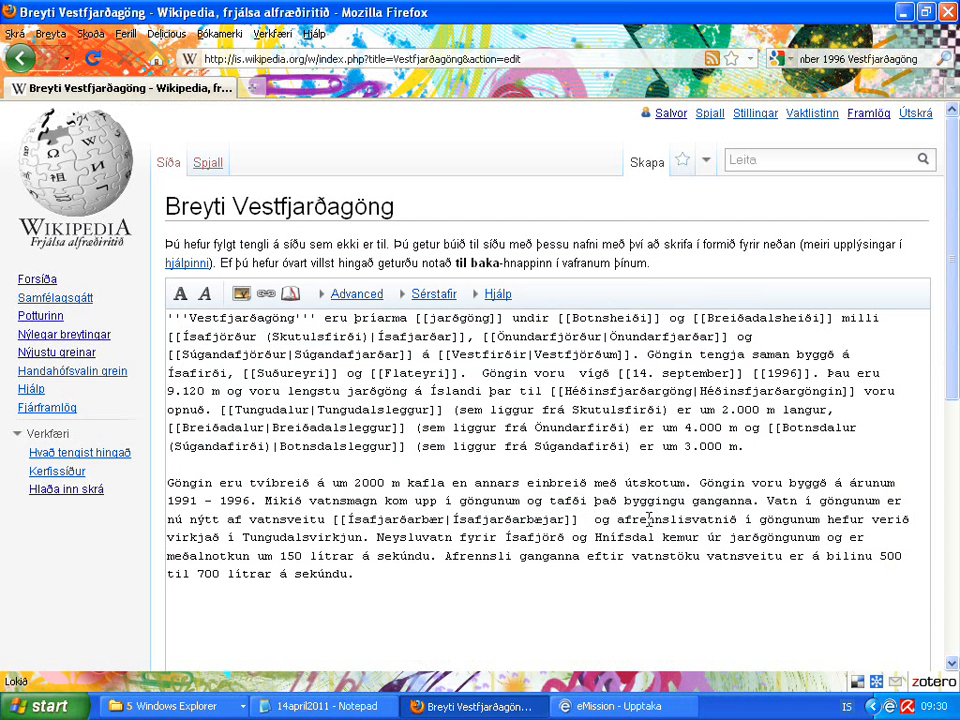
Step: Link Tungudalsvirkjun in the second paragraph to the wiki page of the same name
{"action": "double_click", "coordinate": [328, 537]}
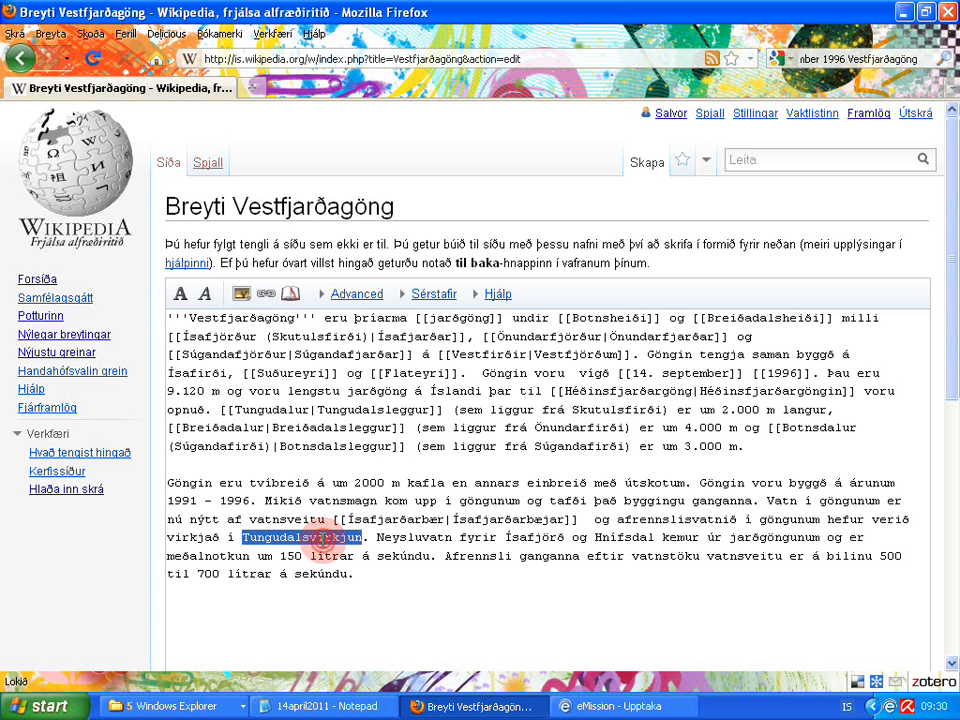
{"action": "left_click", "coordinate": [272, 294]}
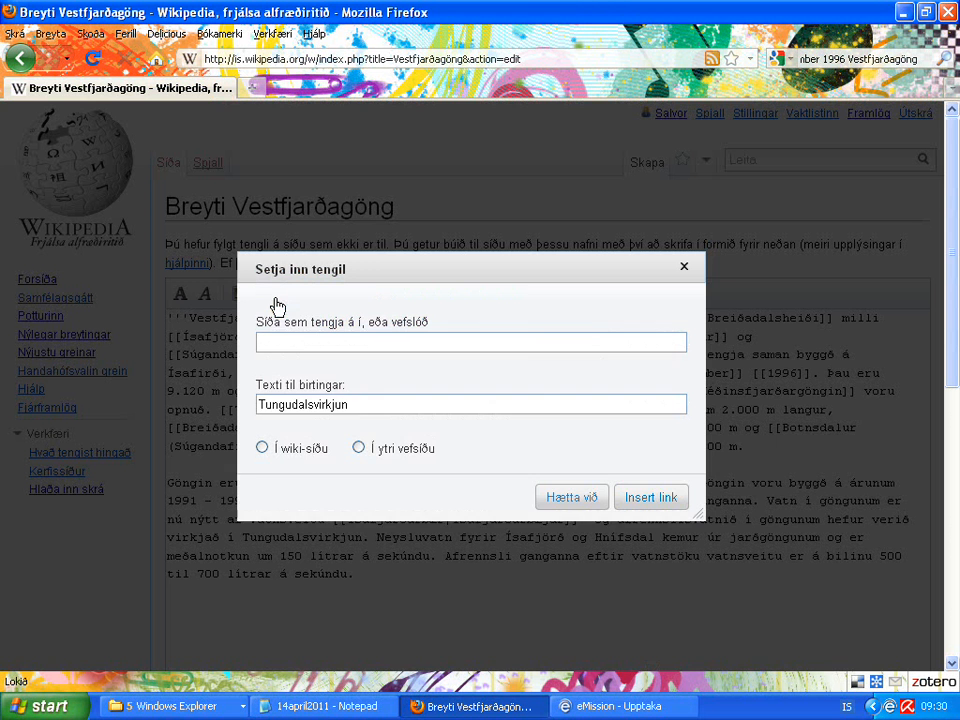
{"action": "left_click", "coordinate": [650, 497]}
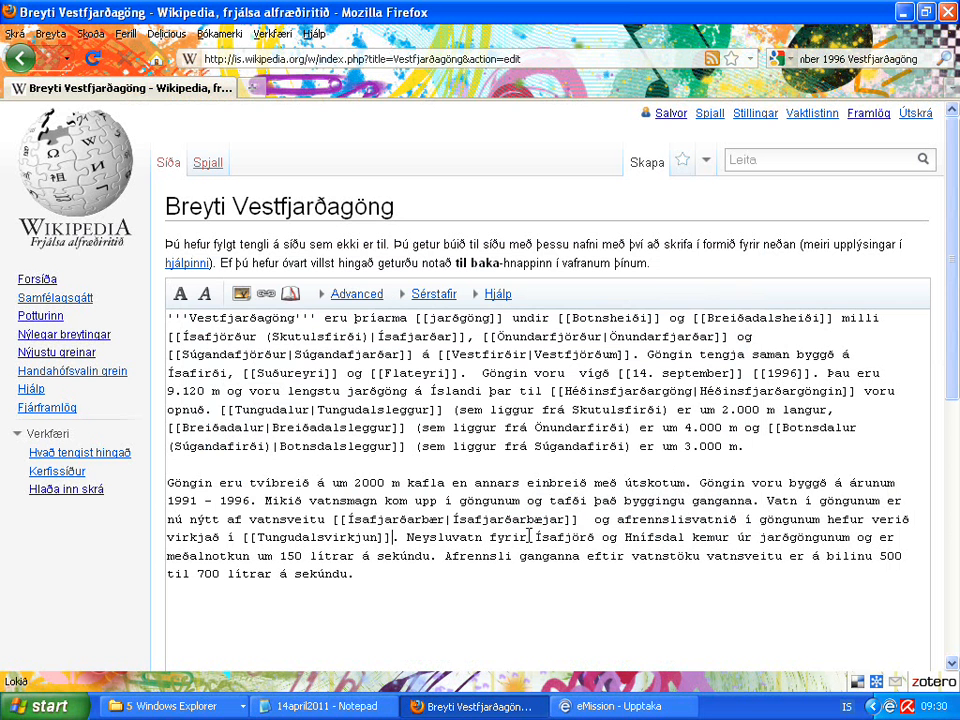
Step: Link the word Hnífsdal to the wiki page Hnífsdalur, keeping Hnífsdal as the displayed text
{"action": "double_click", "coordinate": [650, 537]}
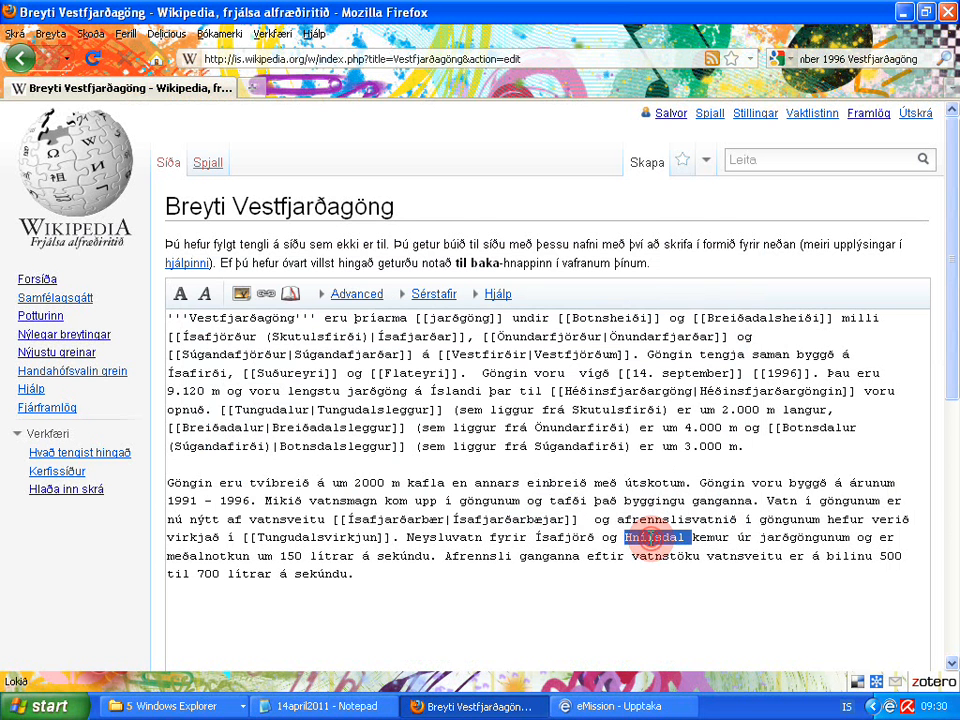
{"action": "left_click", "coordinate": [266, 297]}
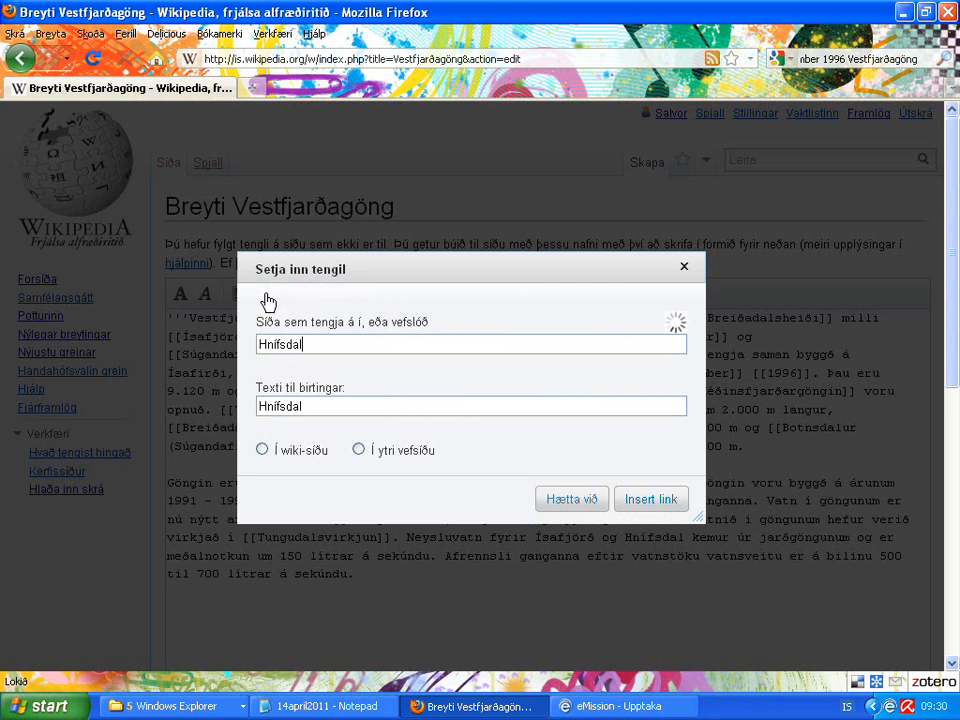
{"action": "type", "text": "ur"}
{"action": "left_click", "coordinate": [319, 362]}
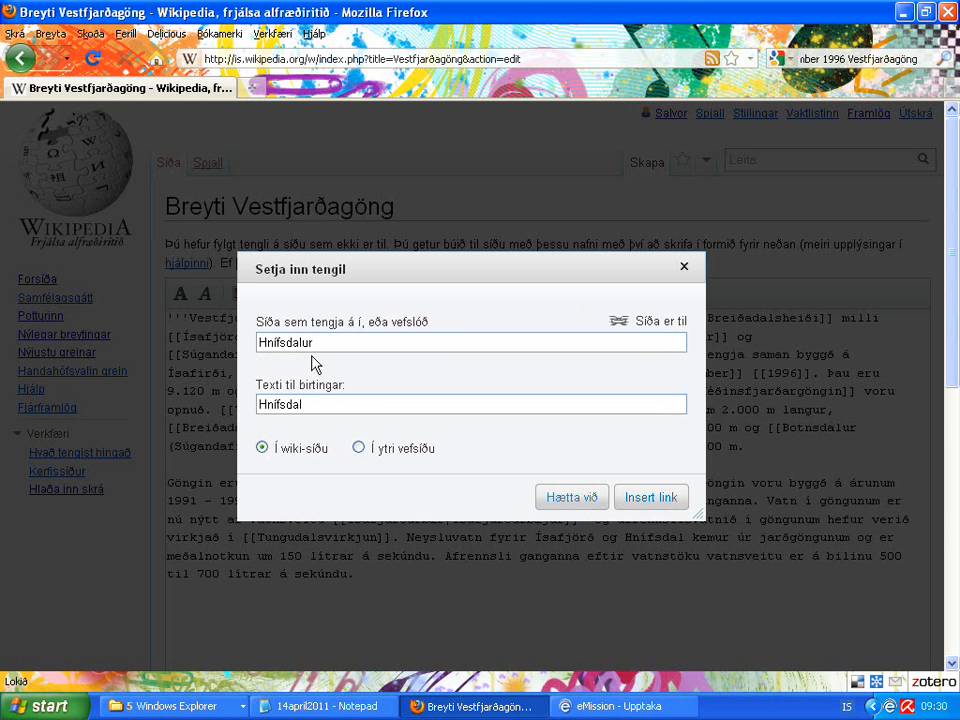
{"action": "left_click", "coordinate": [643, 498]}
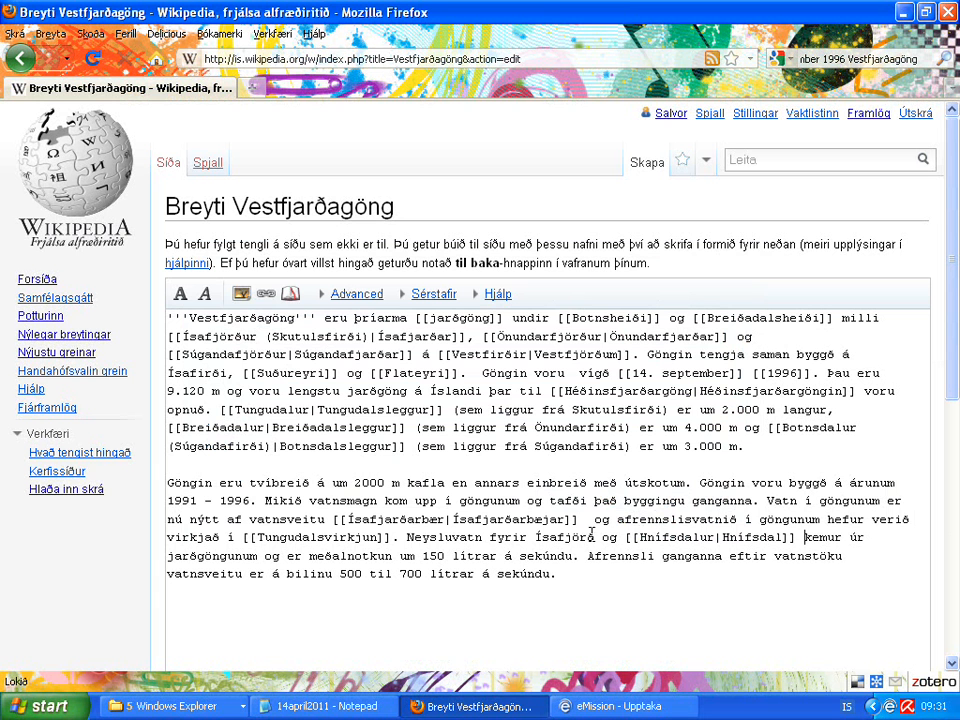
Step: Add the interlanguage link en:Vestfjarðagöng as a wiki link on its own line below the last paragraph
{"action": "left_click", "coordinate": [561, 573]}
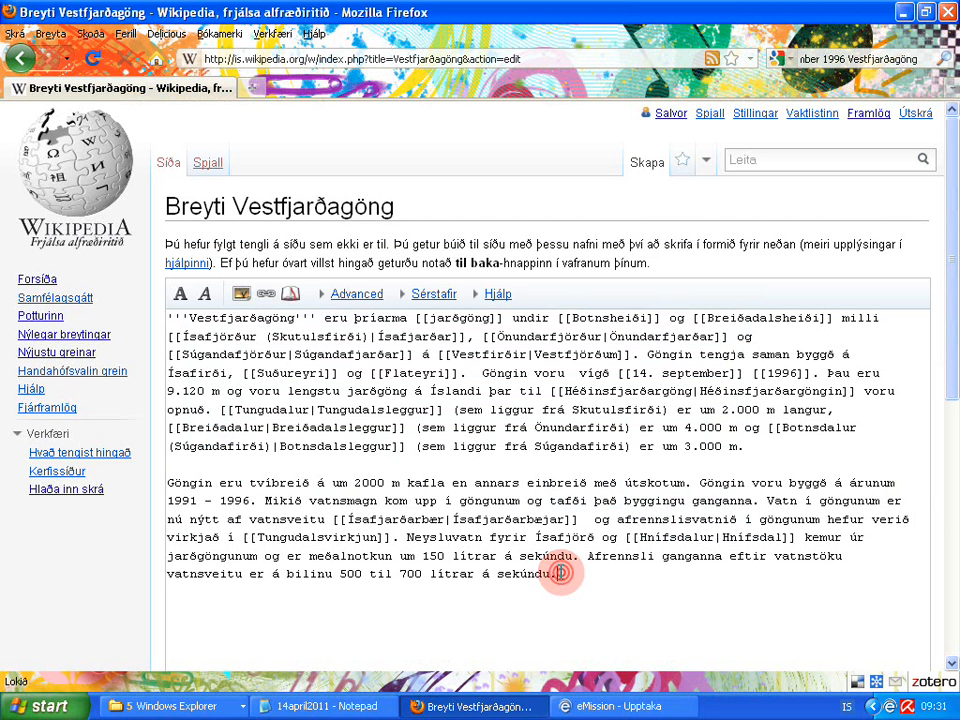
{"action": "key", "text": "Return"}
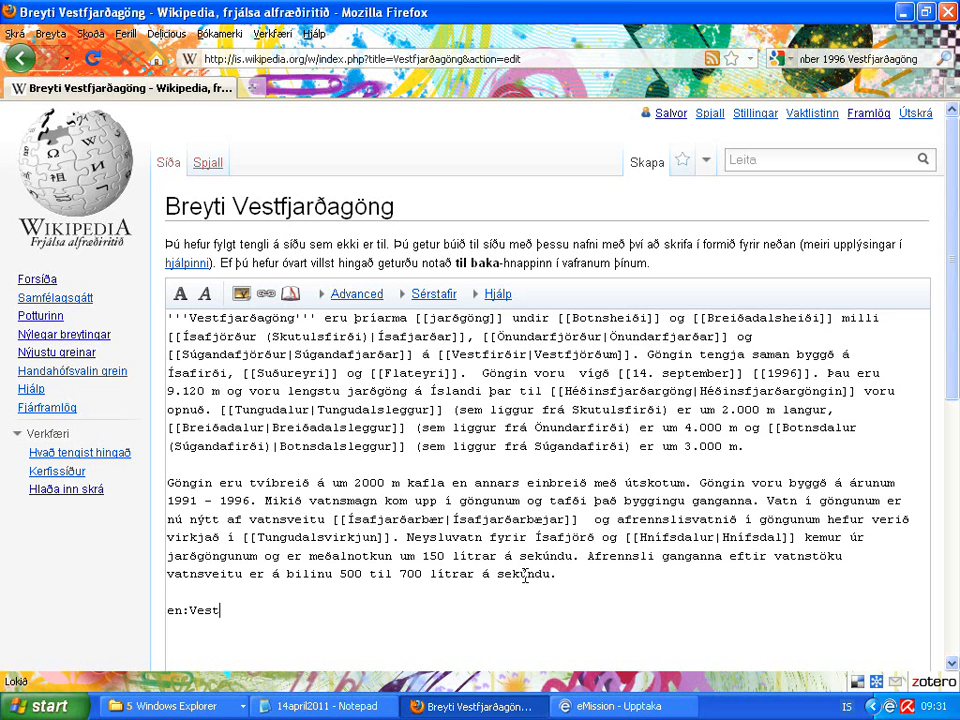
{"action": "type", "text": "rðagöng"}
{"action": "left_click_drag", "start_coordinate": [296, 610], "coordinate": [165, 611]}
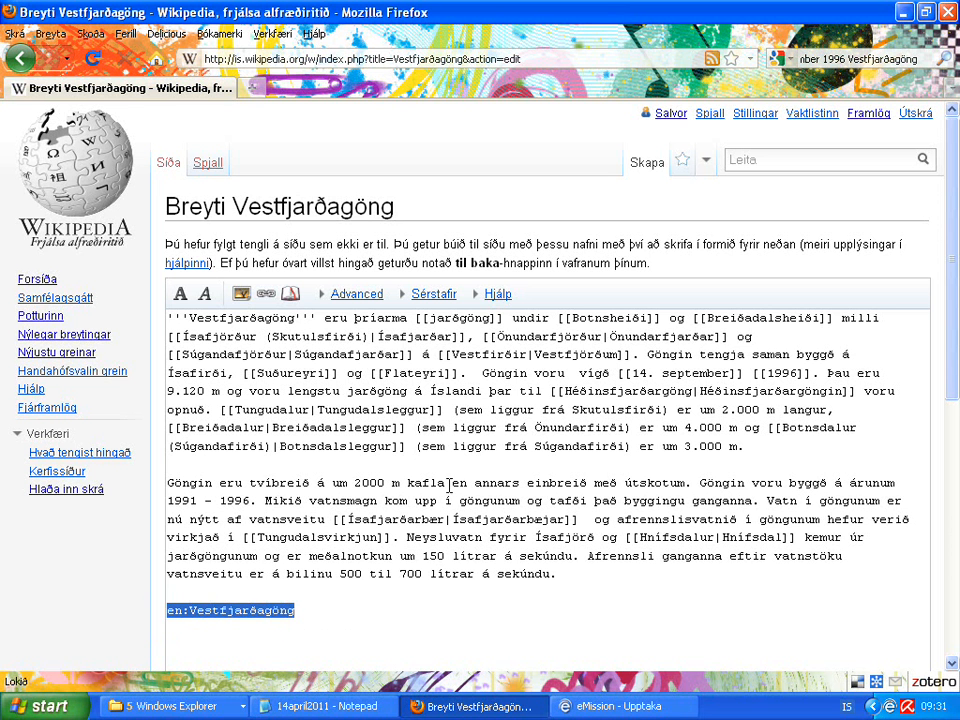
{"action": "left_click", "coordinate": [266, 296]}
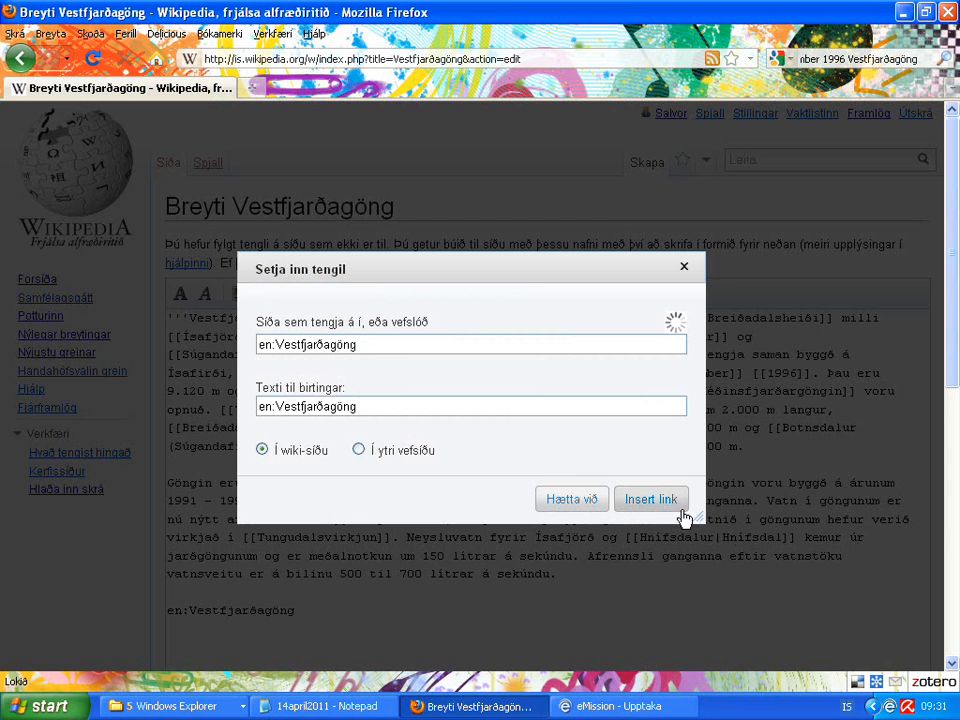
{"action": "left_click", "coordinate": [640, 506]}
Step: Preview the Vestfjarðagöng article and save it
{"action": "left_click", "coordinate": [952, 400]}
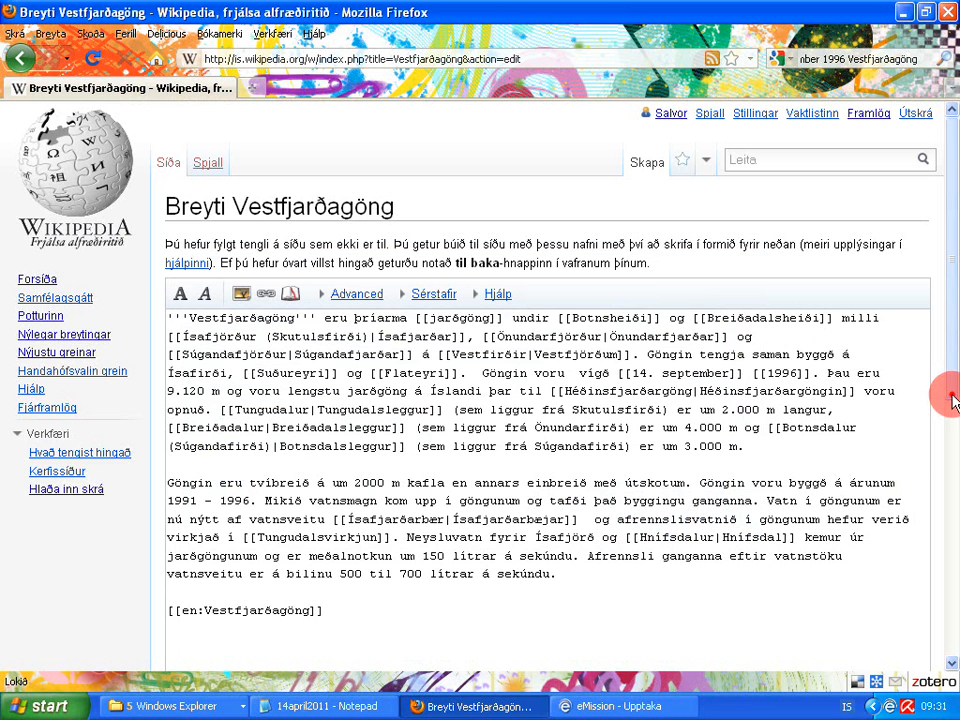
{"action": "left_click_drag", "start_coordinate": [952, 400], "coordinate": [936, 553]}
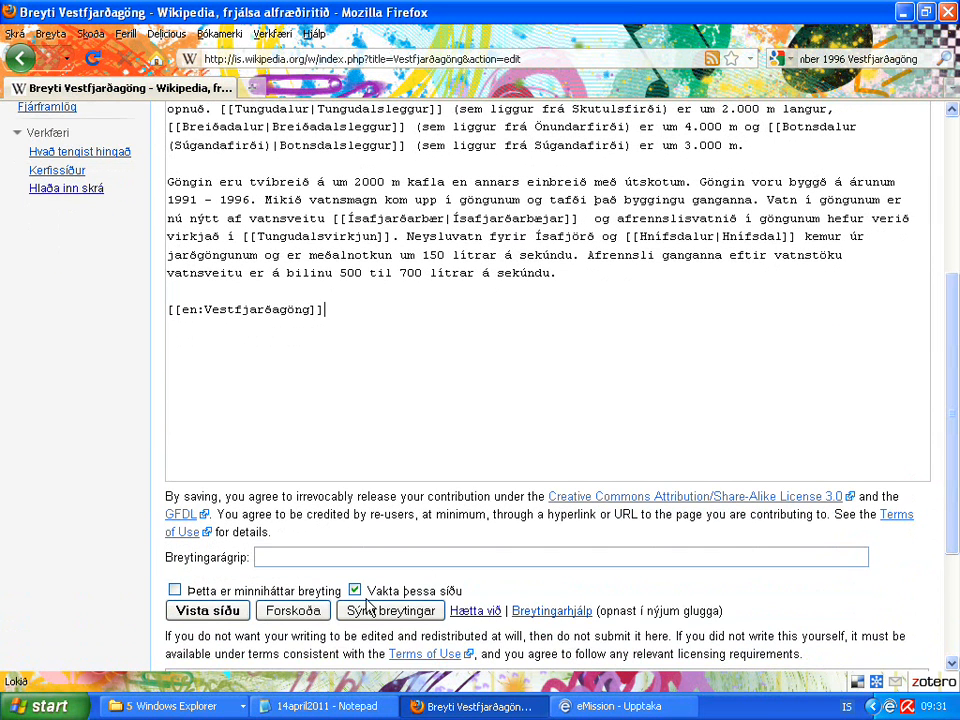
{"action": "left_click", "coordinate": [296, 615]}
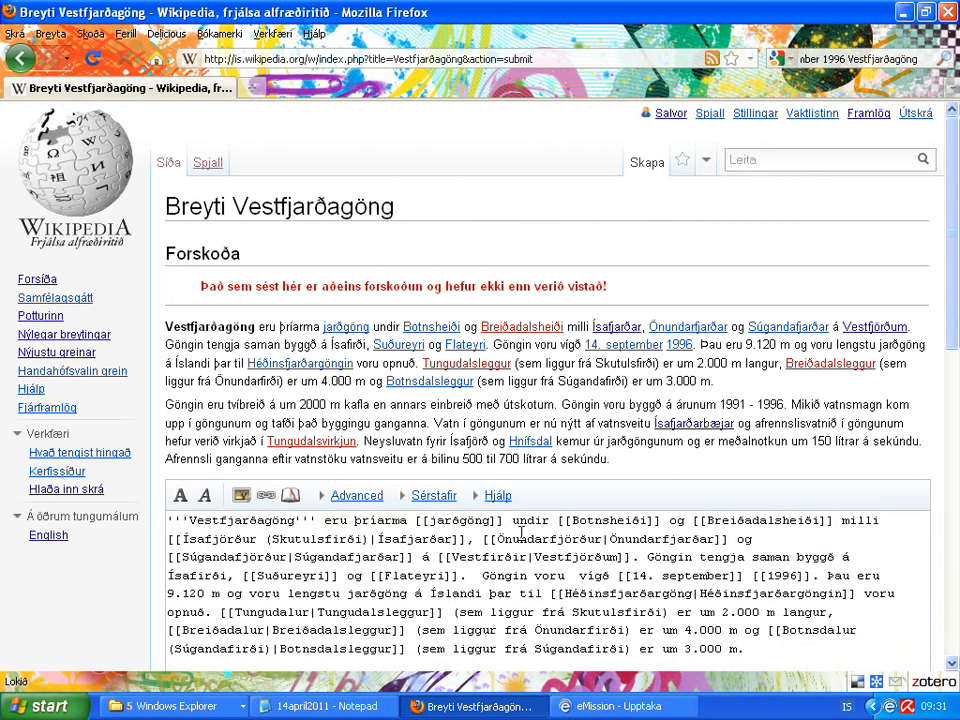
{"action": "left_click_drag", "start_coordinate": [943, 328], "coordinate": [921, 563]}
{"action": "left_click", "coordinate": [213, 581]}
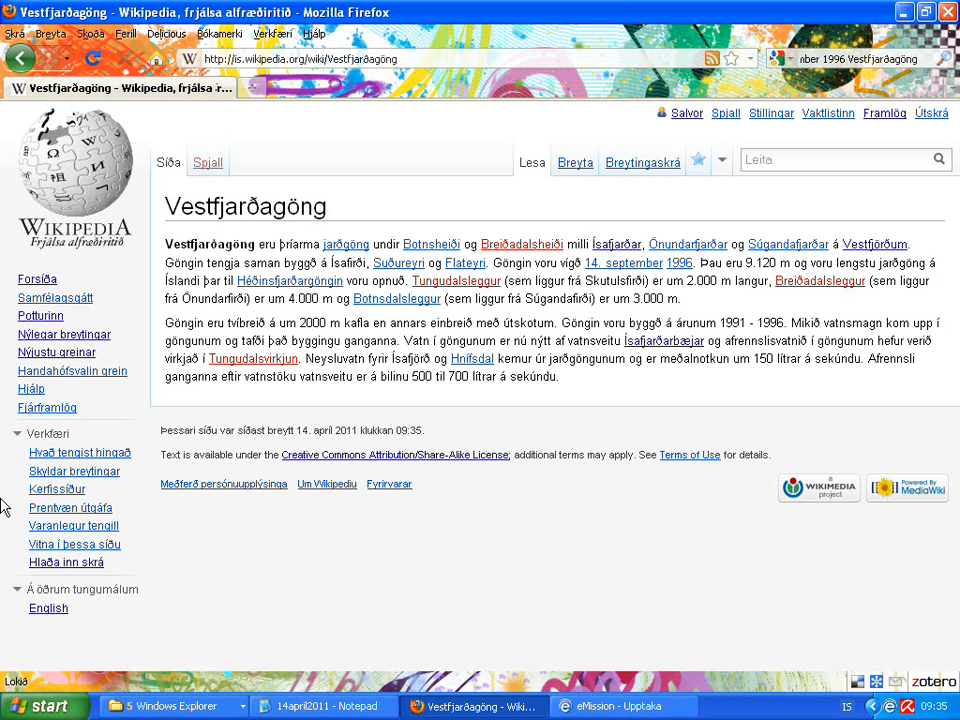
Step: Check where the jarðgöng and Botnsheiði links in the first sentence lead, returning to the article each time
{"action": "left_click", "coordinate": [343, 246]}
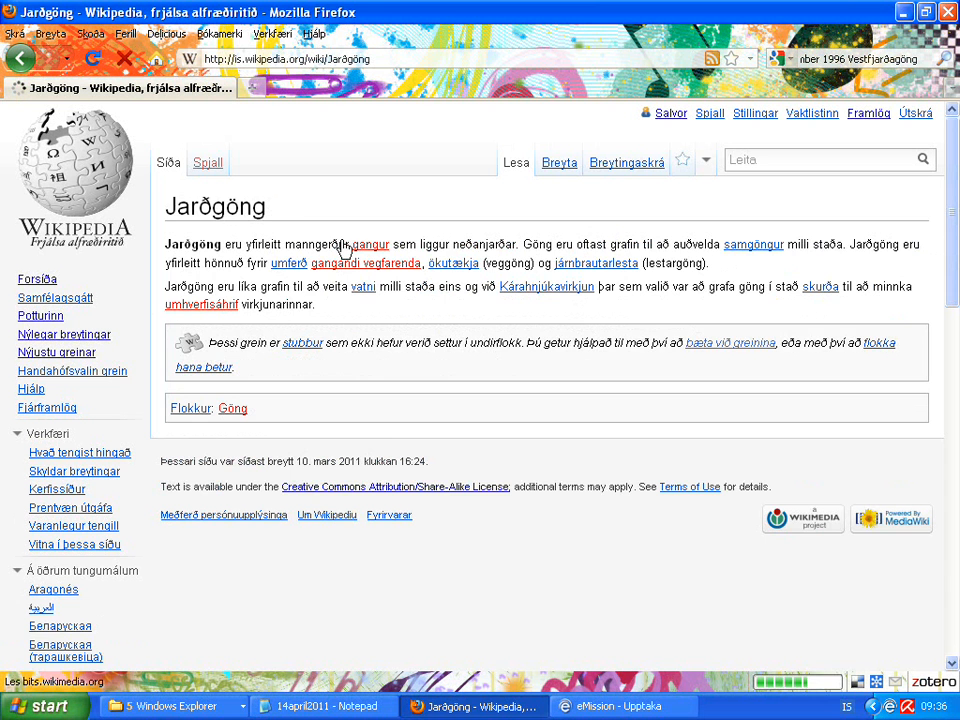
{"action": "left_click", "coordinate": [20, 58]}
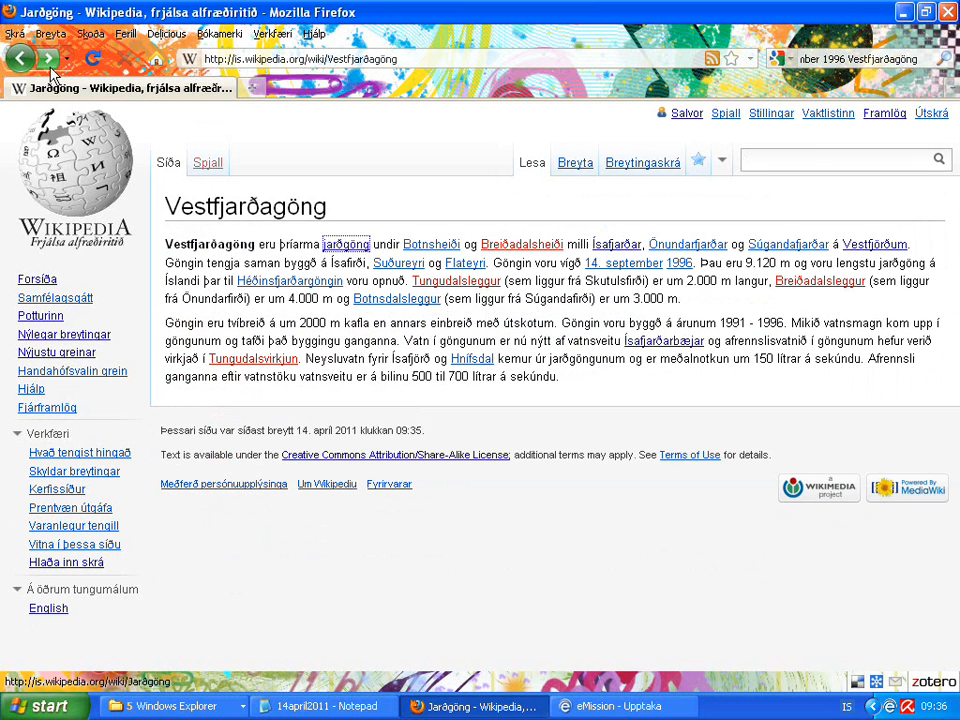
{"action": "left_click", "coordinate": [430, 246]}
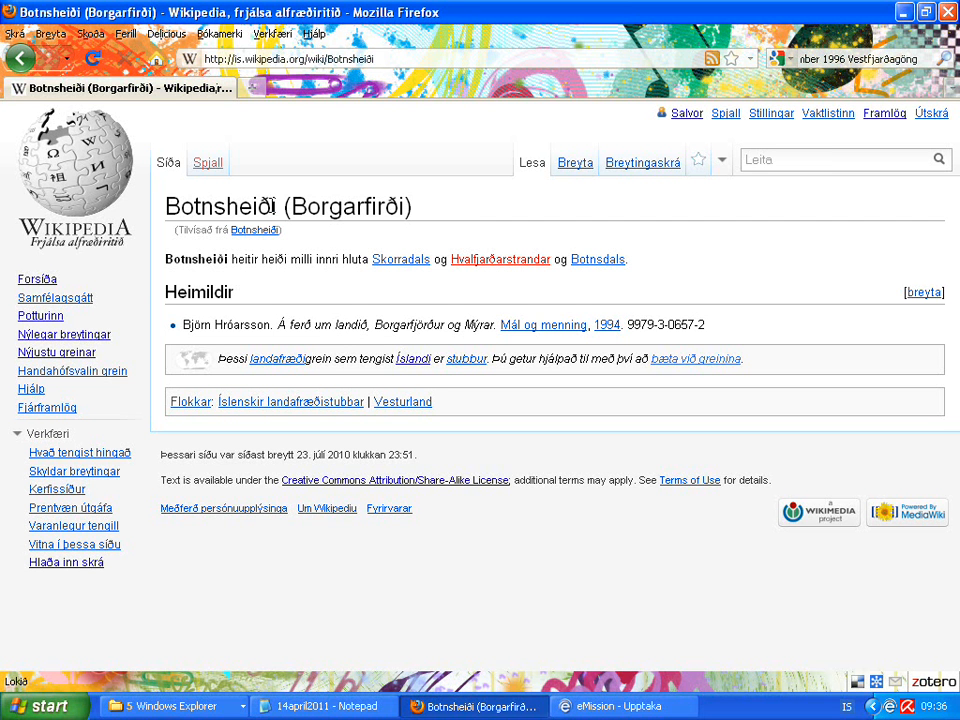
{"action": "left_click", "coordinate": [20, 58]}
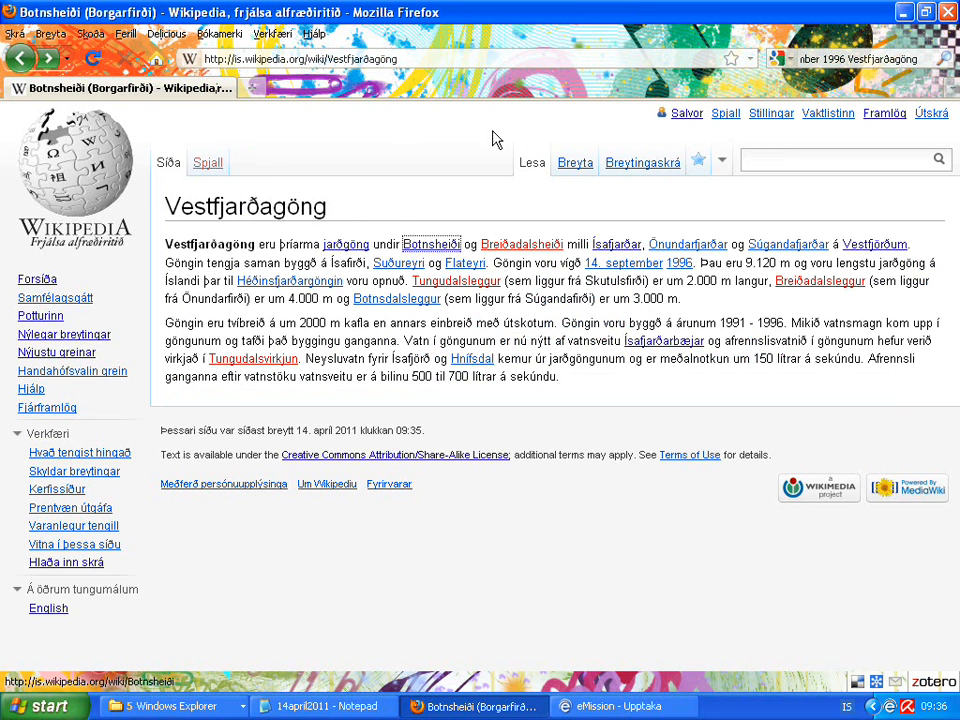
Step: Open the article for editing and append (Súgandafirði) to the Botnsheiði link in the first sentence
{"action": "left_click", "coordinate": [575, 168]}
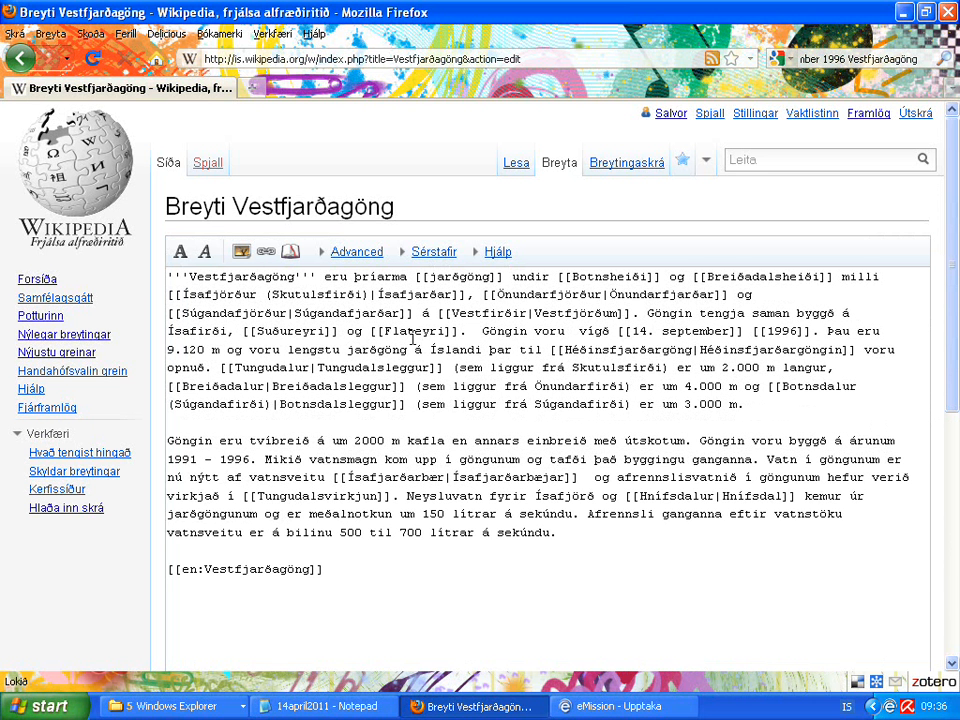
{"action": "left_click", "coordinate": [648, 275]}
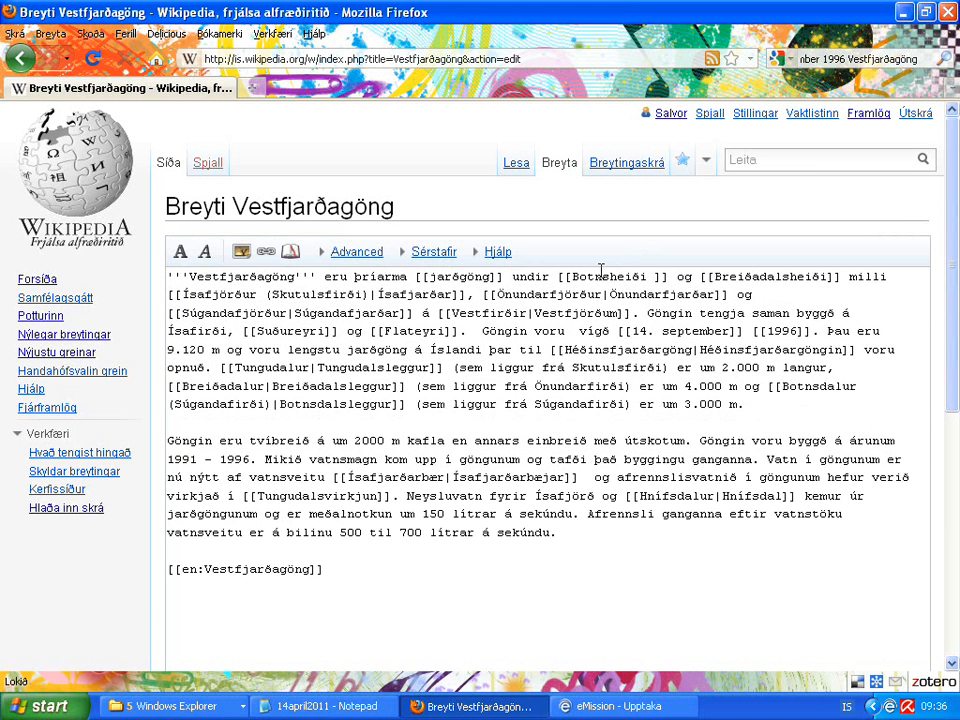
{"action": "type", "text": "(S"}
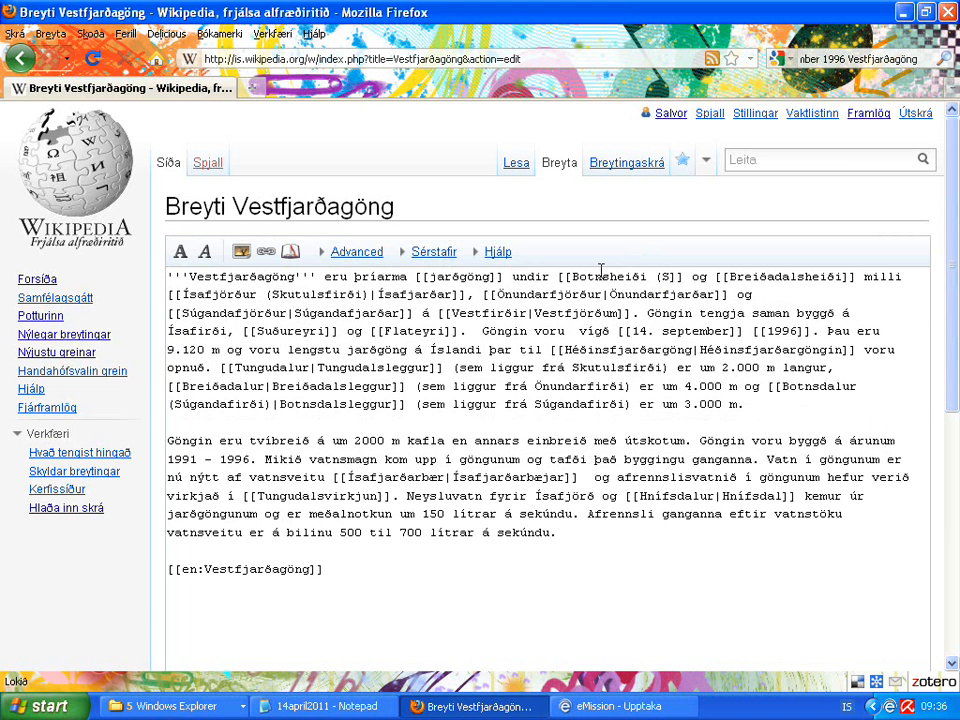
{"action": "type", "text": "úgandafir"}
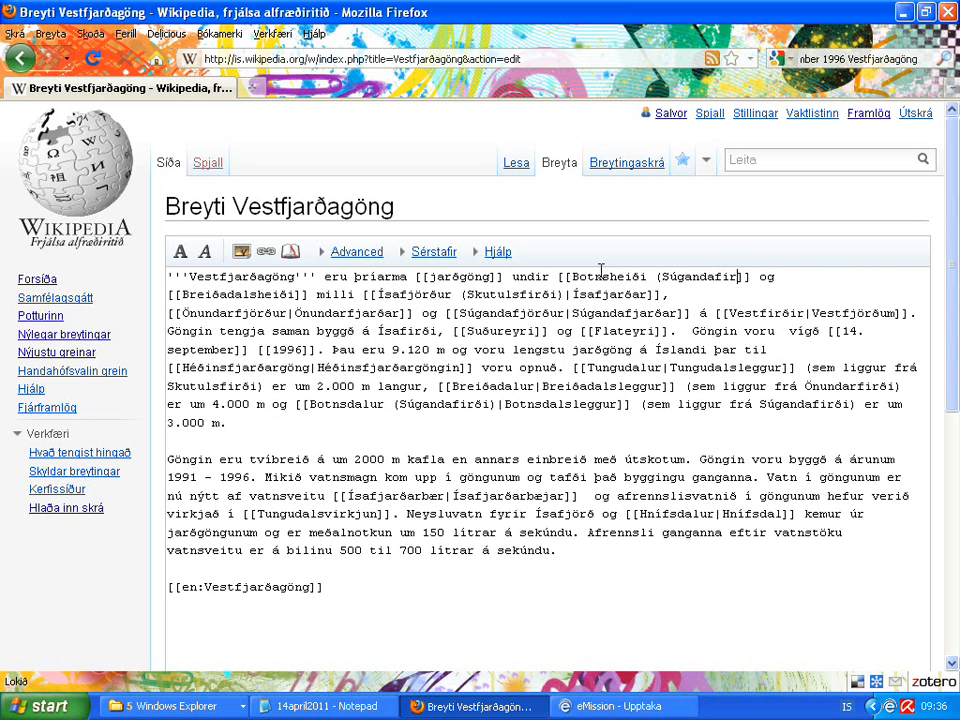
{"action": "type", "text": "ði"}
Step: Delete the (Súgandafirði) qualifier and the link brackets around Botnsheiði, leaving the plain word
{"action": "left_click_drag", "start_coordinate": [766, 276], "coordinate": [652, 276]}
{"action": "key", "text": "BackSpace"}
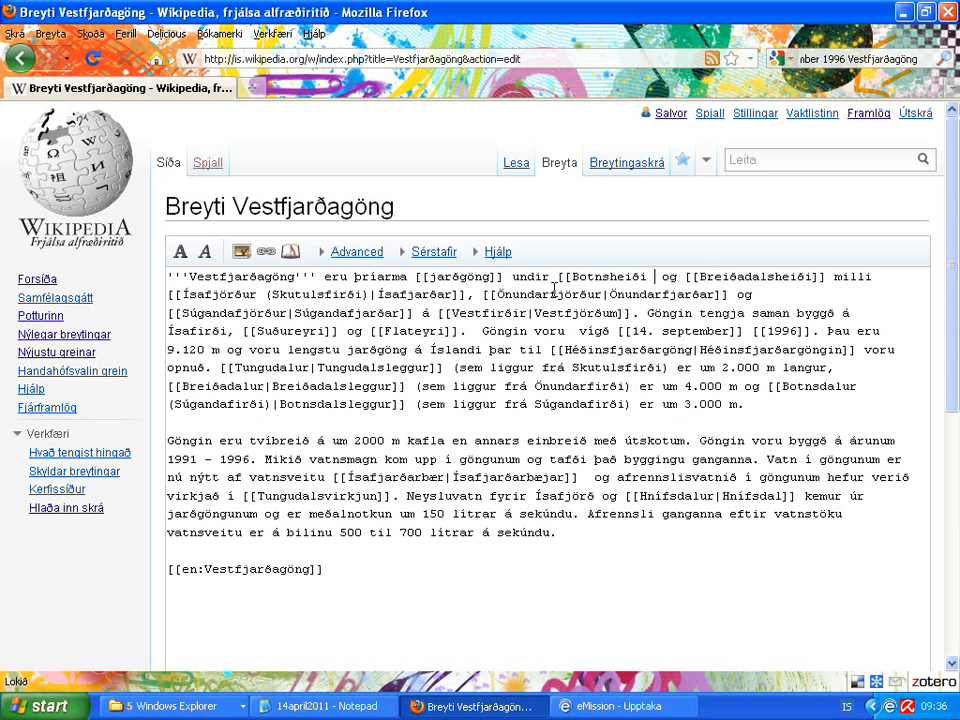
{"action": "key", "text": "BackSpace"}
{"action": "left_click", "coordinate": [569, 276]}
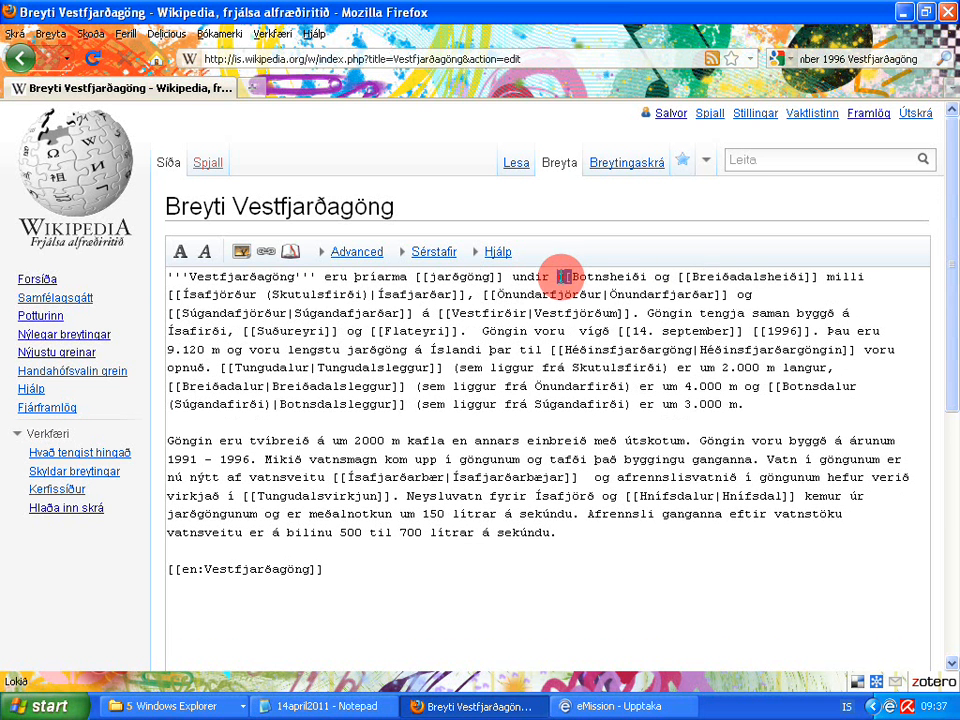
{"action": "key", "text": "BackSpace"}
{"action": "key", "text": "BackSpace"}
Step: Link the word Botnsheiði to the suggested wiki page Botnsheiði (Súgandafirði), keeping Botnsheiði as the displayed text
{"action": "double_click", "coordinate": [610, 276]}
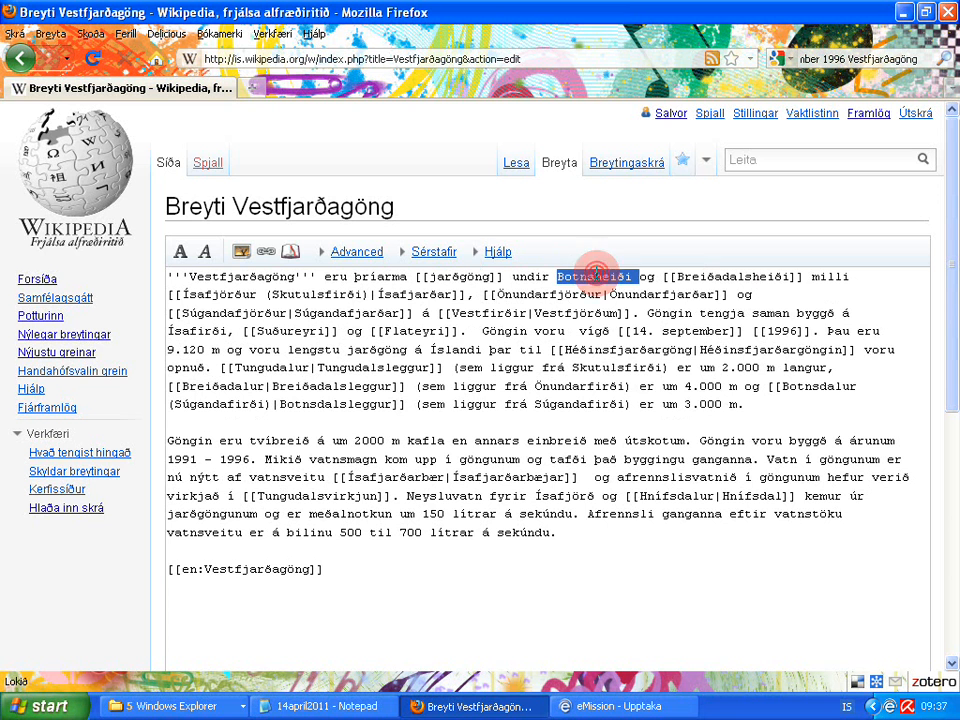
{"action": "left_click", "coordinate": [266, 253]}
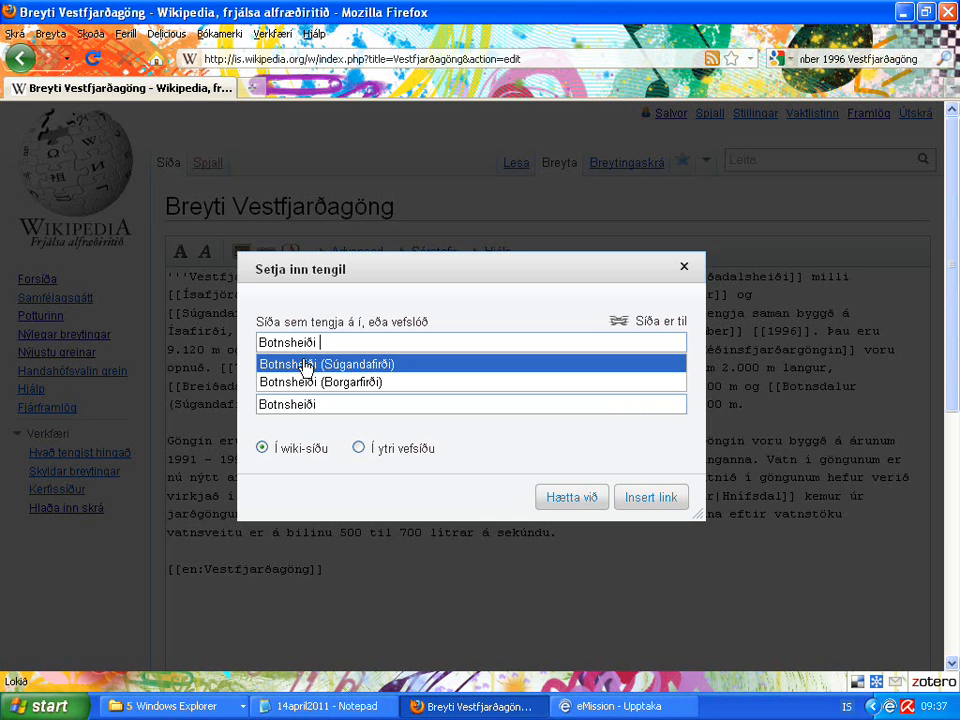
{"action": "left_click", "coordinate": [309, 370]}
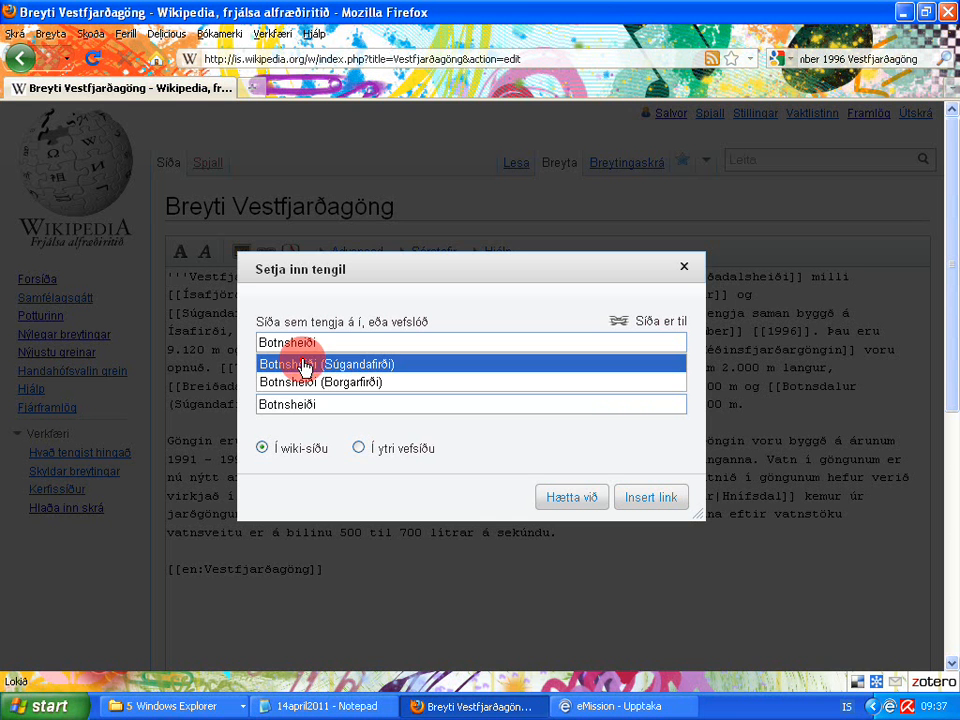
{"action": "left_click", "coordinate": [648, 503]}
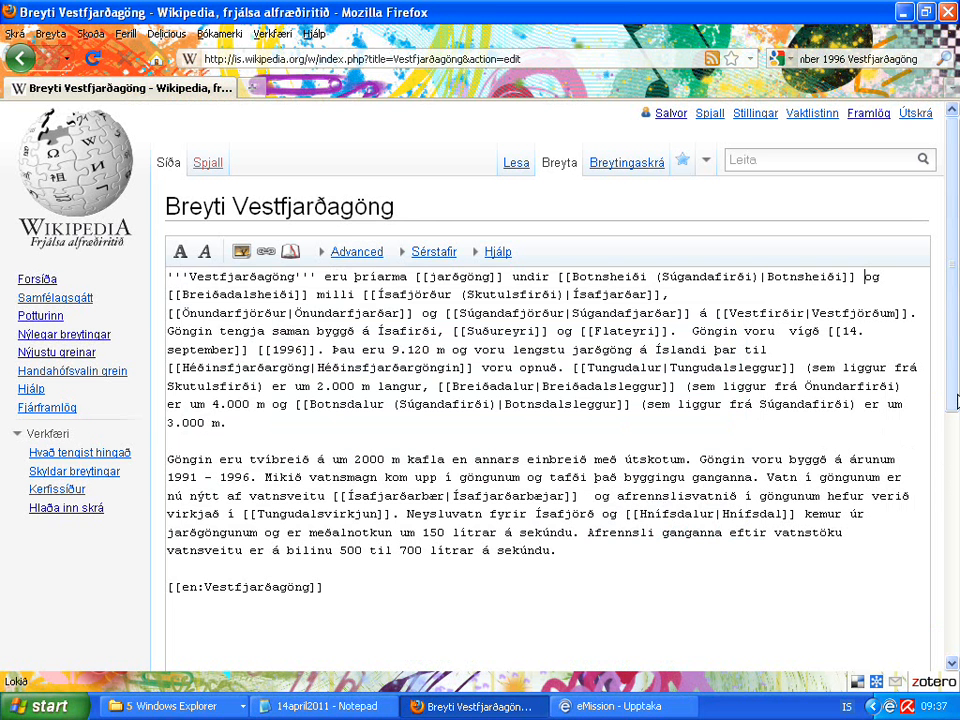
Step: Save the article, check the target of its Botnsheiði link, and return to the article
{"action": "left_click_drag", "start_coordinate": [943, 396], "coordinate": [910, 545]}
{"action": "left_click", "coordinate": [232, 598]}
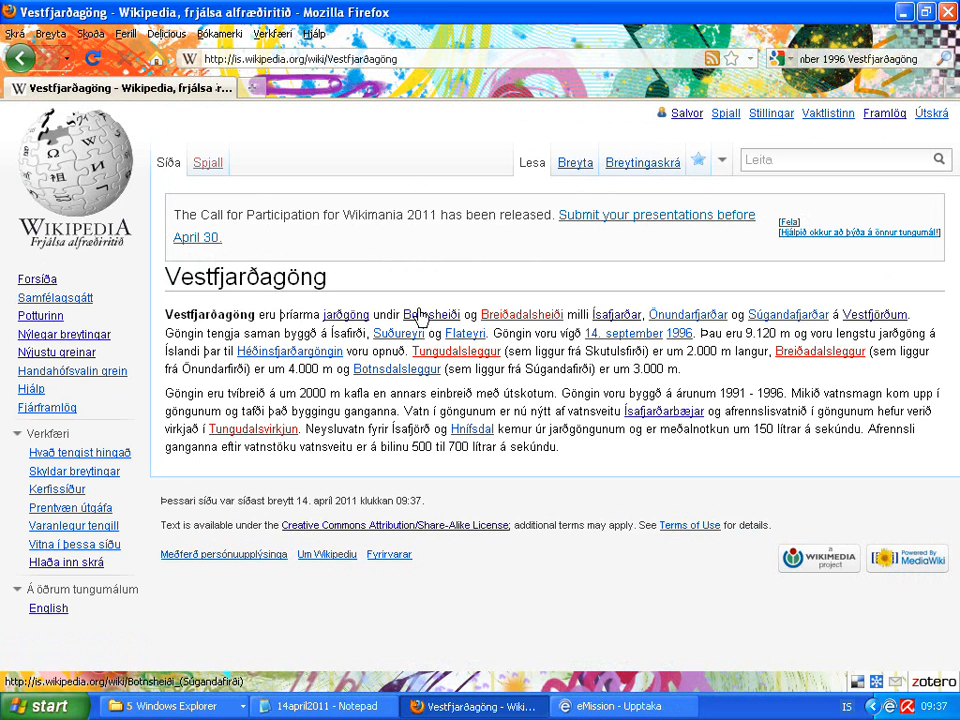
{"action": "left_click", "coordinate": [419, 316]}
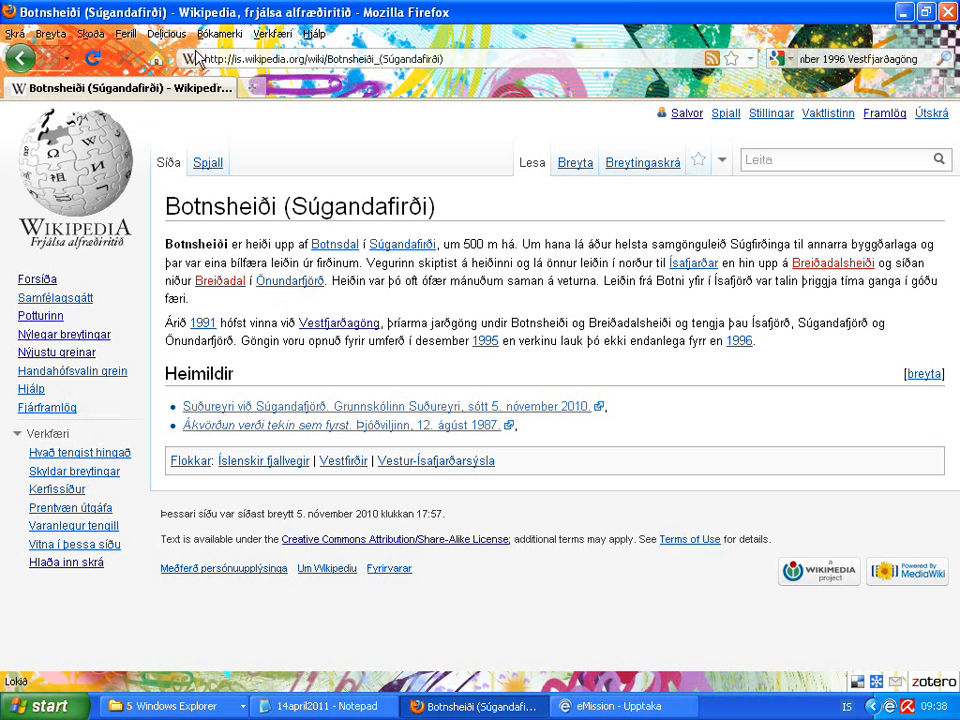
{"action": "left_click", "coordinate": [29, 62]}
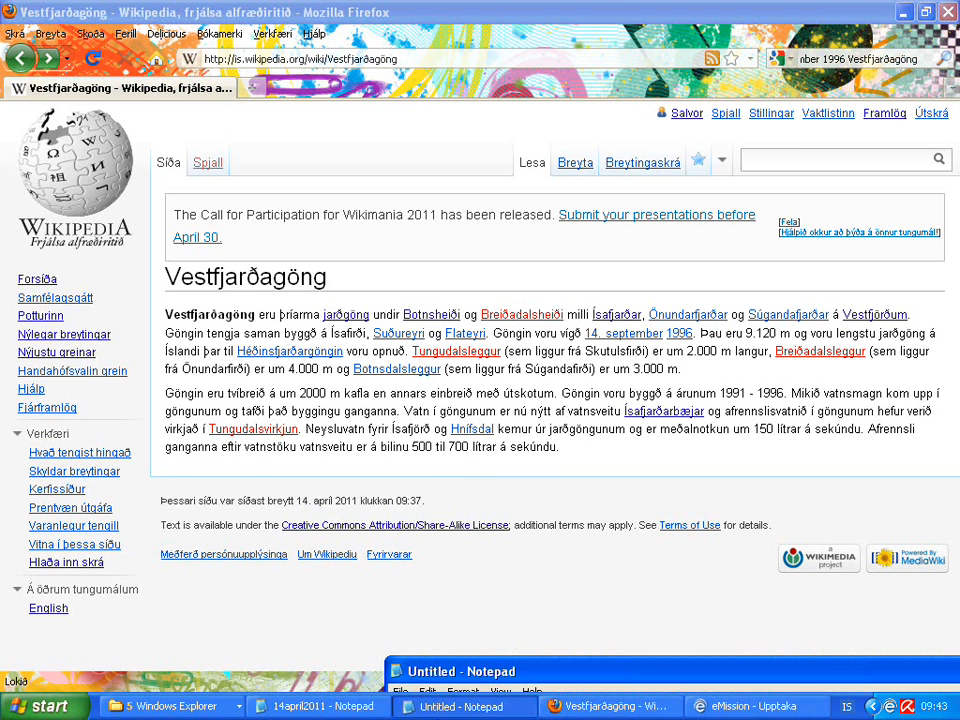
Step: Bring the Notepad source list into view and insert a blank line before the visindavefur.hi.is entry
{"action": "left_click_drag", "start_coordinate": [448, 666], "coordinate": [305, 461]}
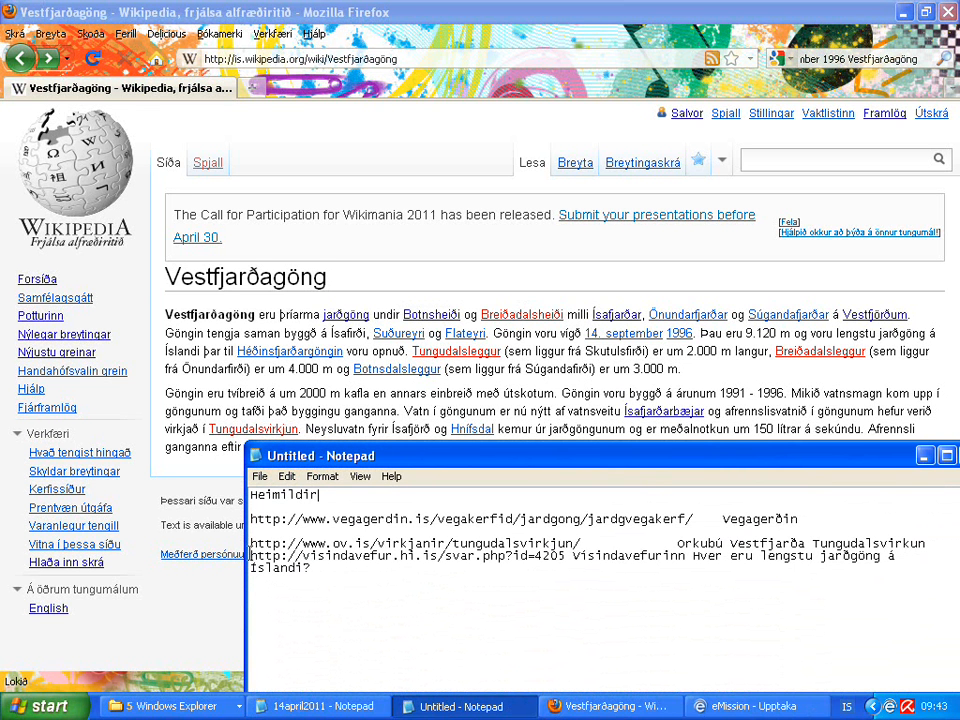
{"action": "left_click", "coordinate": [253, 549]}
{"action": "key", "text": "Return"}
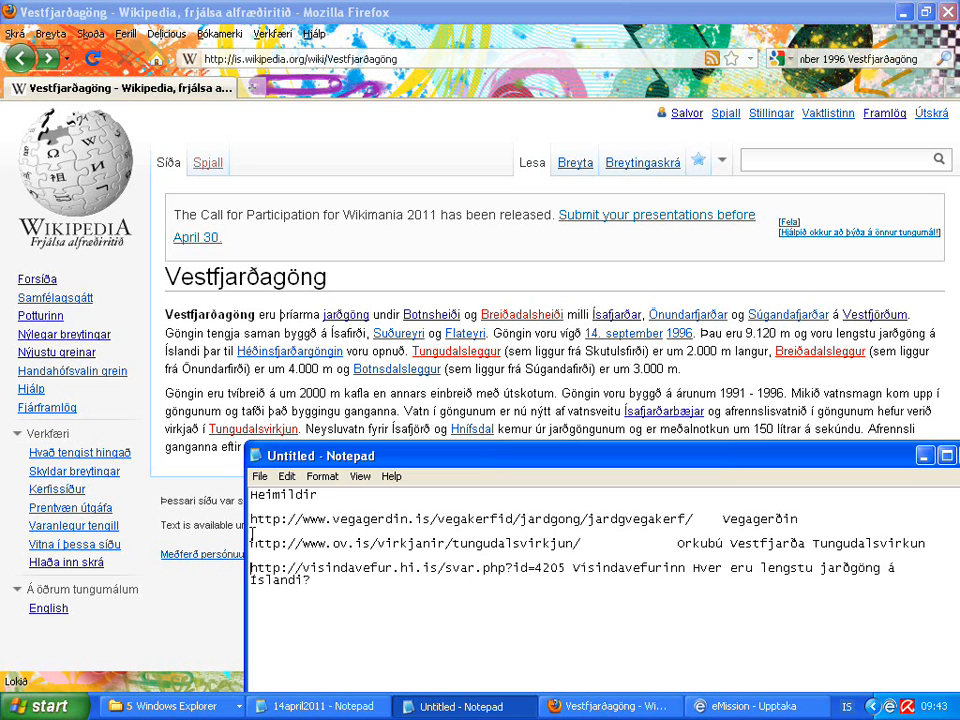
{"action": "left_click_drag", "start_coordinate": [310, 458], "coordinate": [478, 592]}
{"action": "left_click", "coordinate": [575, 166]}
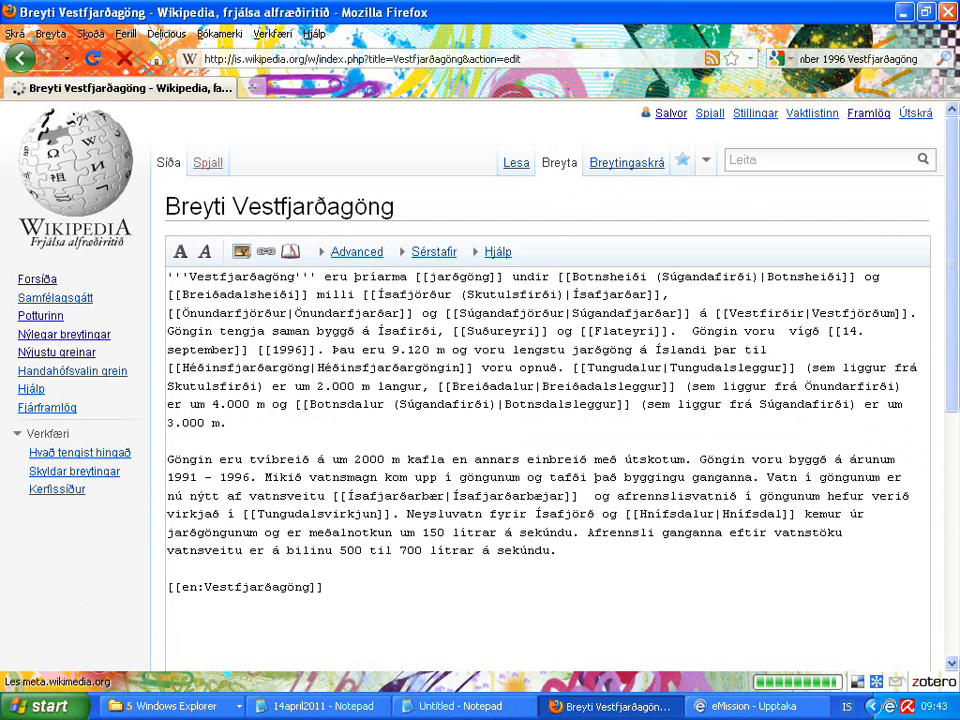
{"action": "left_click", "coordinate": [453, 708]}
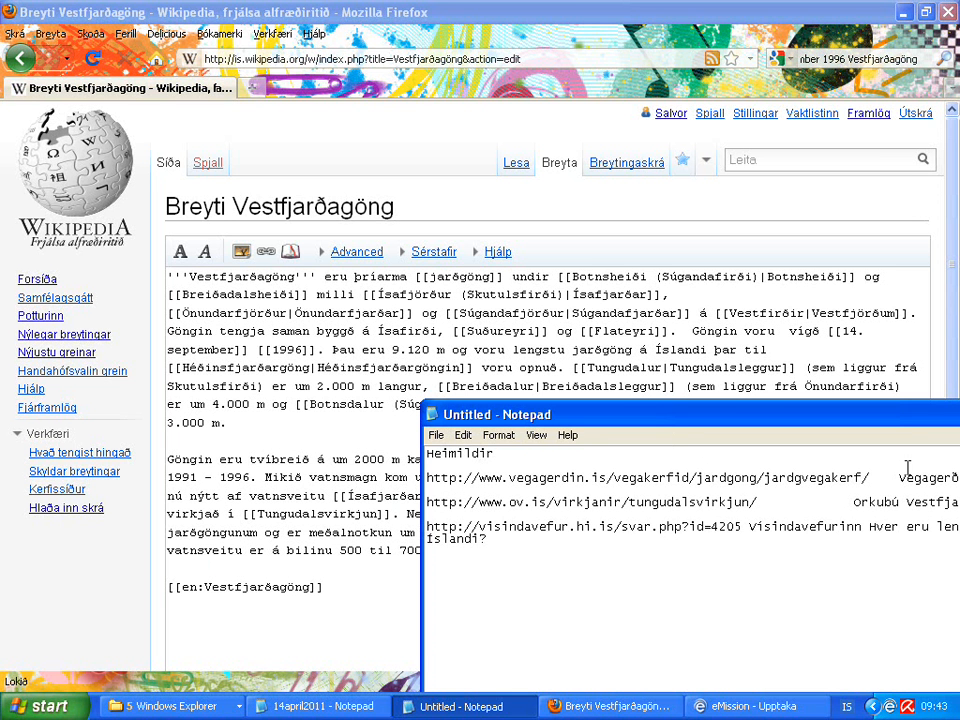
{"action": "left_click_drag", "start_coordinate": [875, 479], "coordinate": [428, 478]}
{"action": "key", "text": "ctrl+c"}
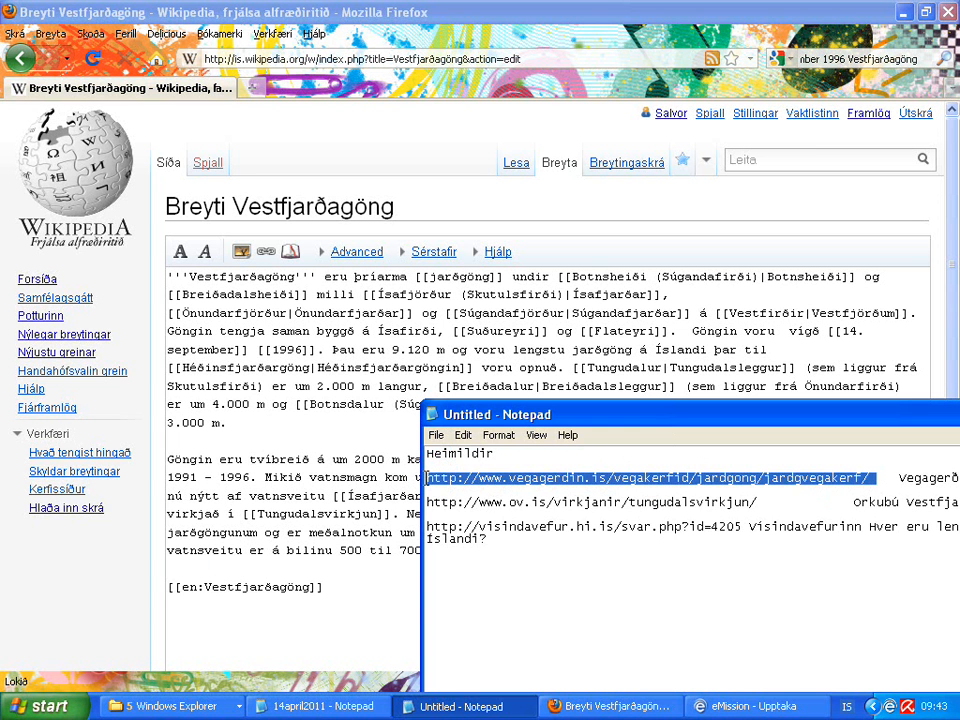
Step: Add the text Heimildir above the English interlanguage link and format it as a level 2 section heading
{"action": "left_click", "coordinate": [180, 570]}
{"action": "key", "text": "Return"}
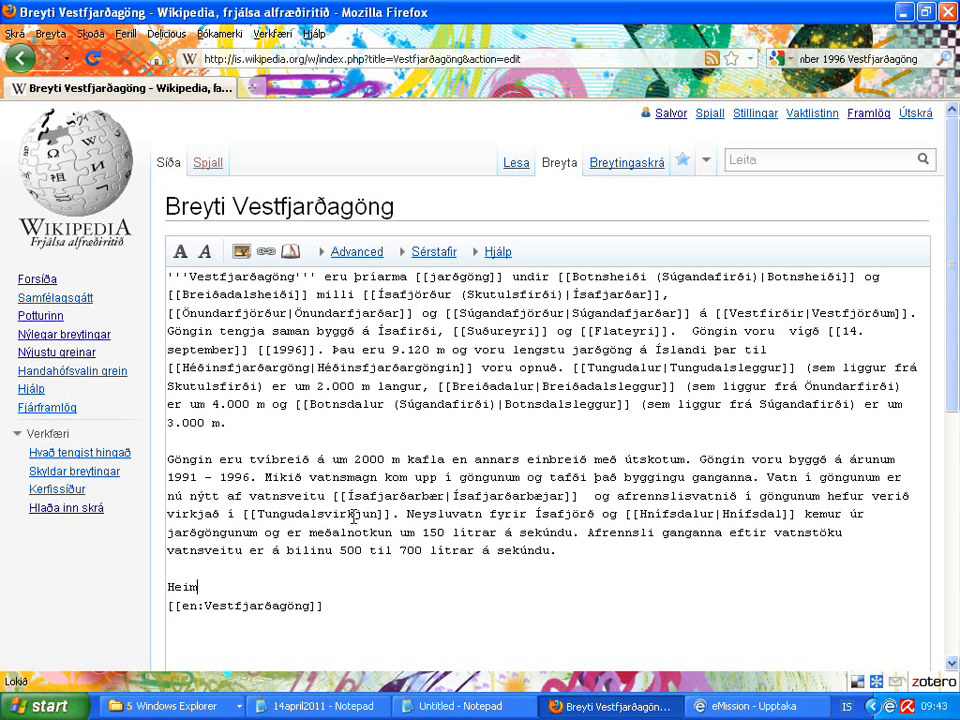
{"action": "key", "text": "Return"}
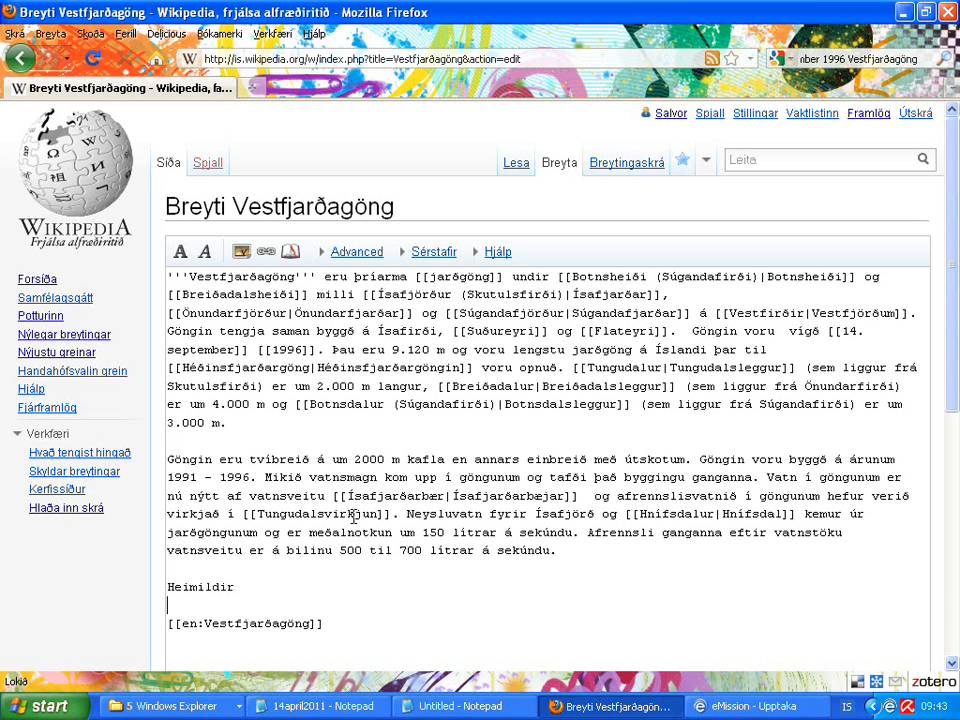
{"action": "left_click_drag", "start_coordinate": [246, 589], "coordinate": [168, 563]}
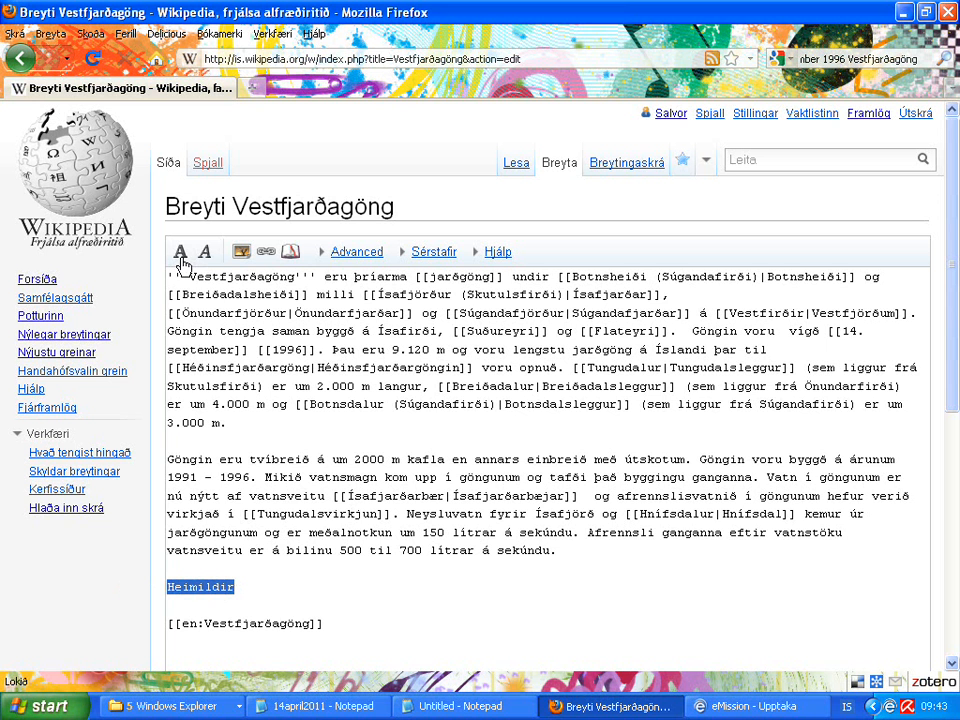
{"action": "left_click", "coordinate": [345, 252]}
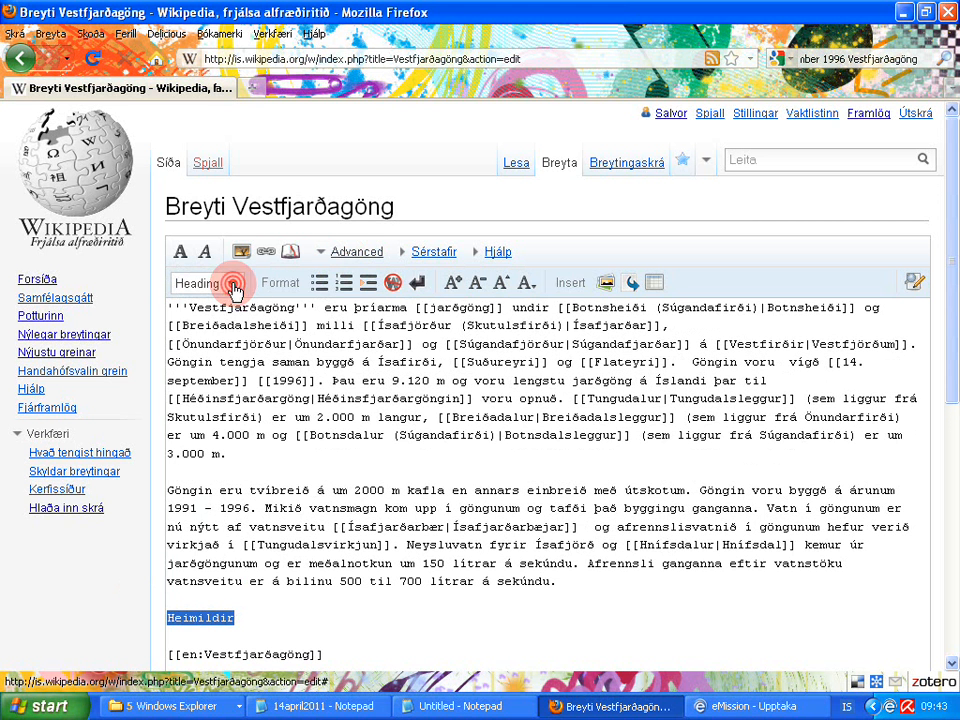
{"action": "left_click", "coordinate": [222, 284]}
{"action": "left_click", "coordinate": [212, 314]}
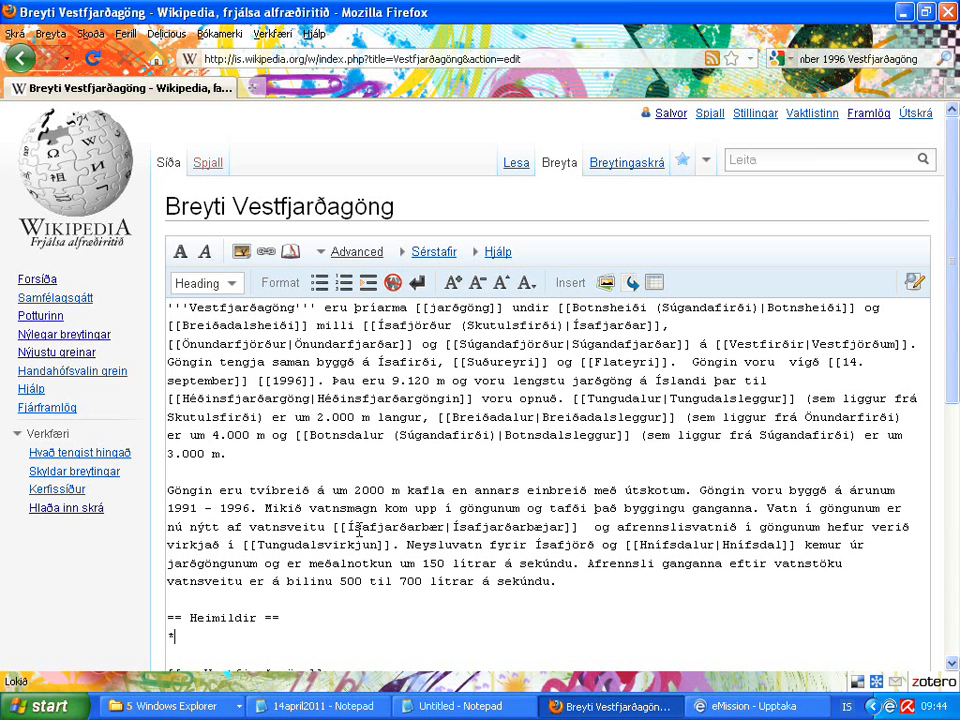
Step: Paste the vegagerdin.is URL as the first Heimildir bullet and convert it to an external link displaying Vegagerðin Jarðgöng á Íslandi
{"action": "key", "text": "ctrl+v"}
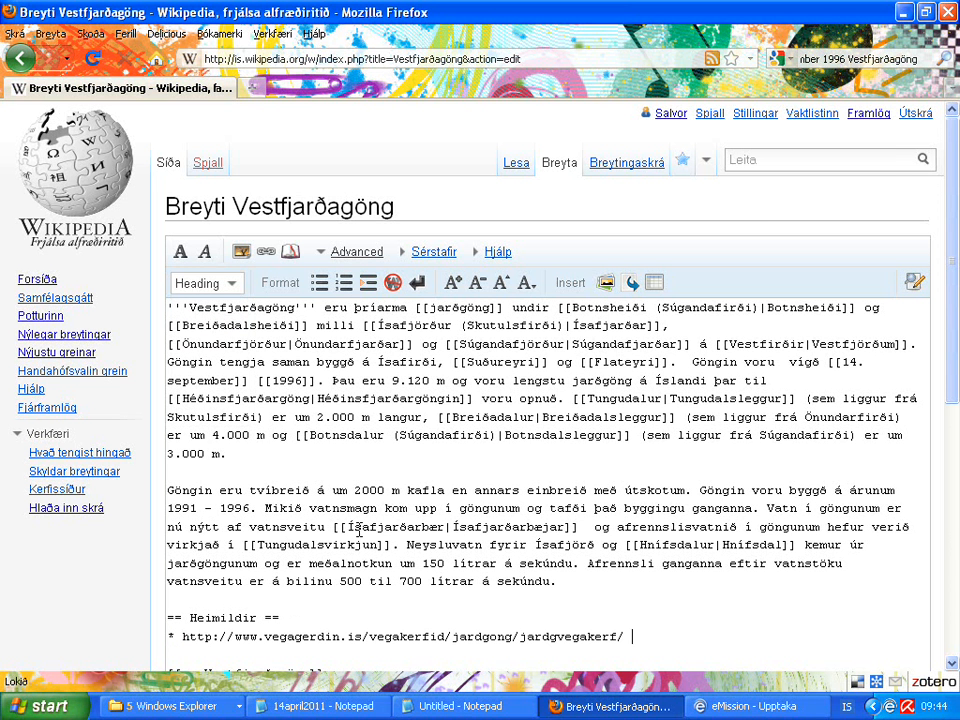
{"action": "left_click_drag", "start_coordinate": [182, 637], "coordinate": [623, 690]}
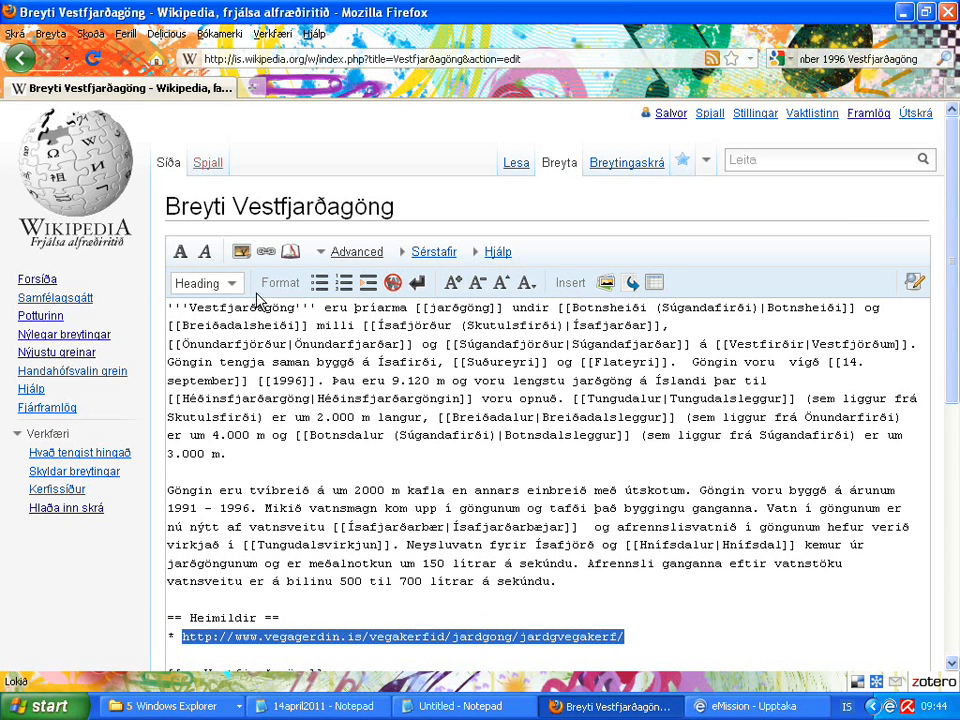
{"action": "left_click", "coordinate": [262, 252]}
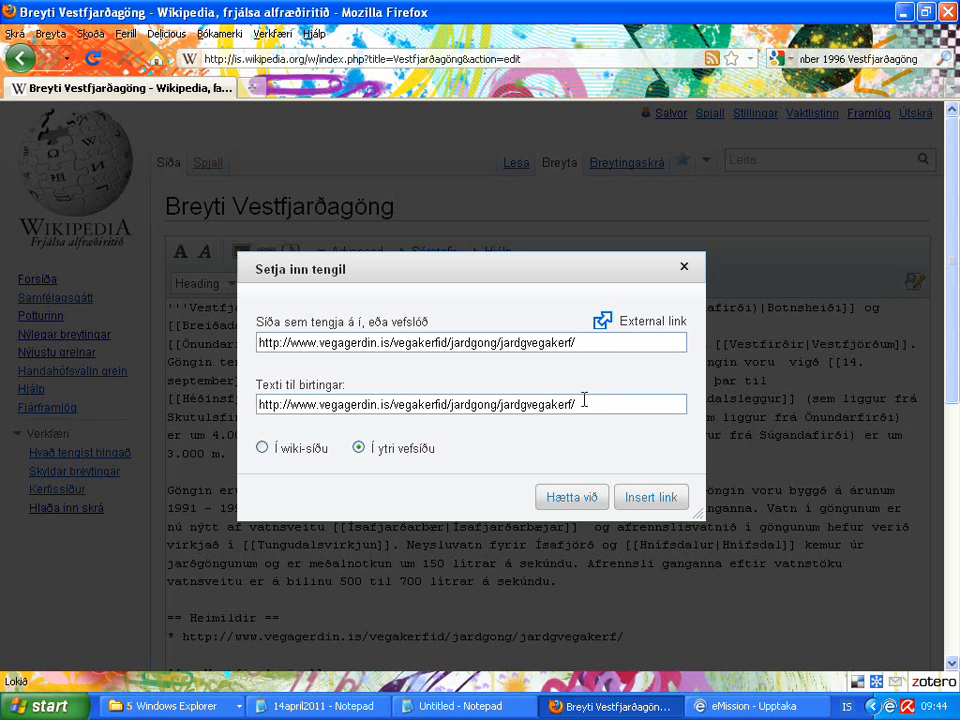
{"action": "left_click_drag", "start_coordinate": [579, 405], "coordinate": [214, 404]}
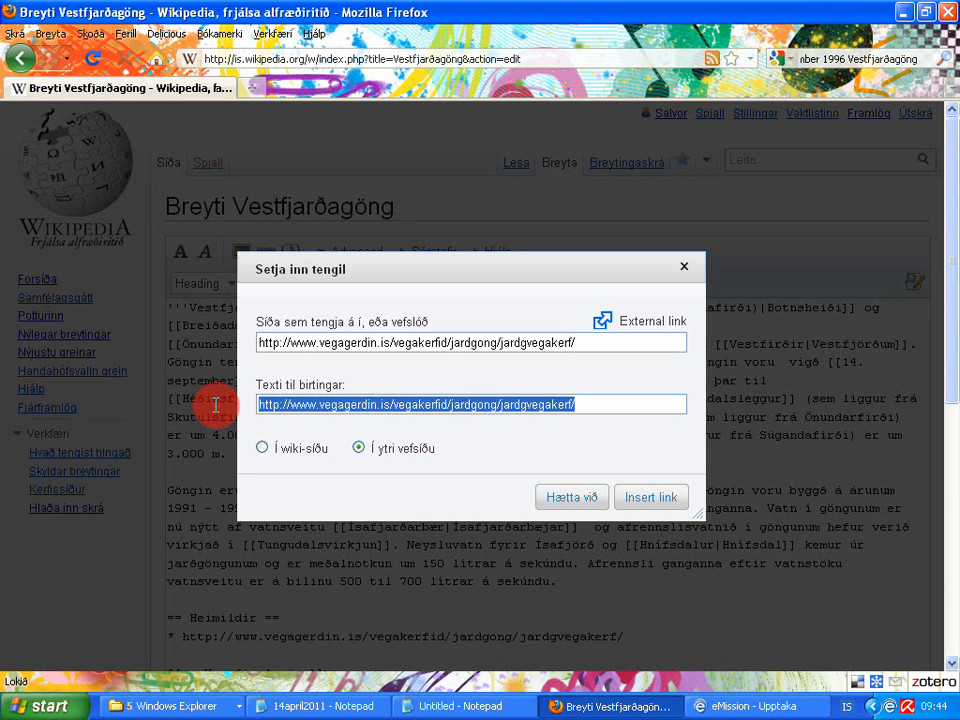
{"action": "key", "text": "BackSpace"}
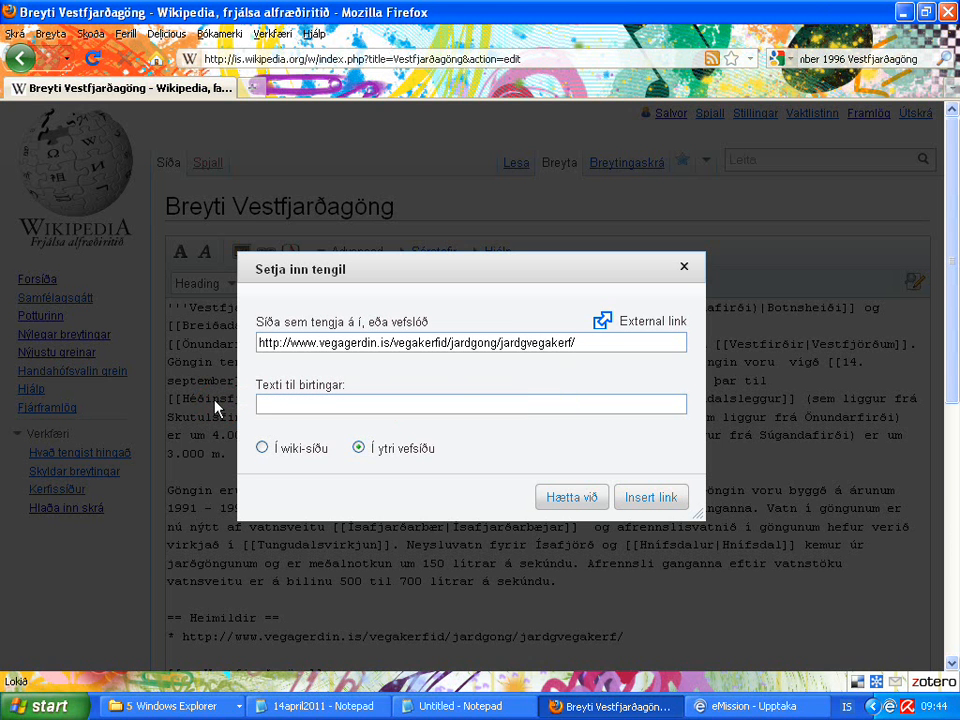
{"action": "type", "text": "Vegagerðin Jarðgöng á Íslandi"}
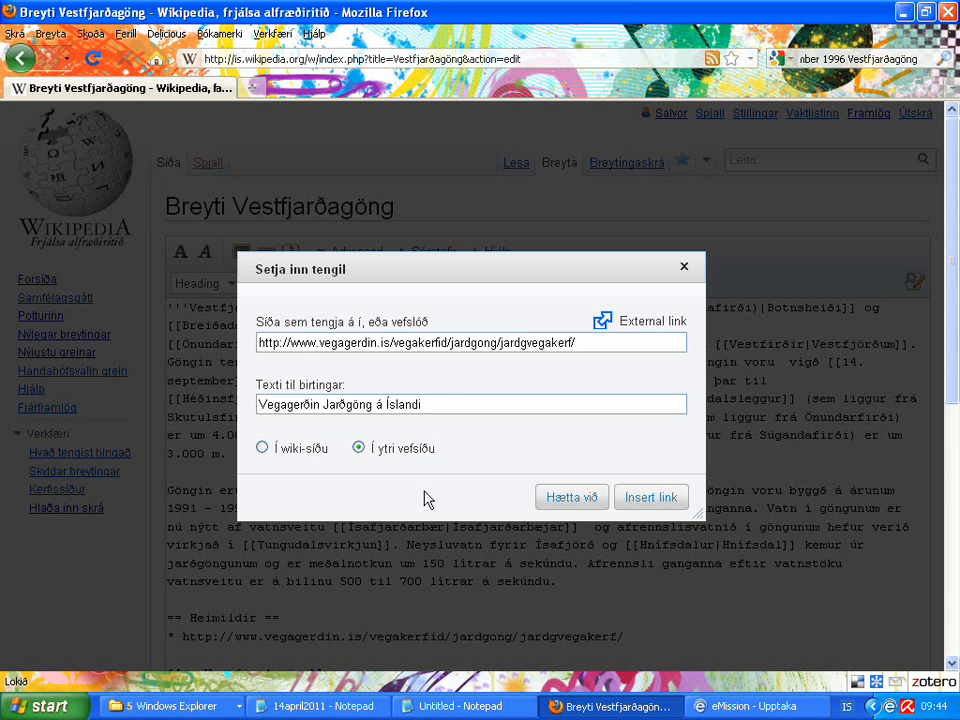
{"action": "left_click", "coordinate": [648, 498]}
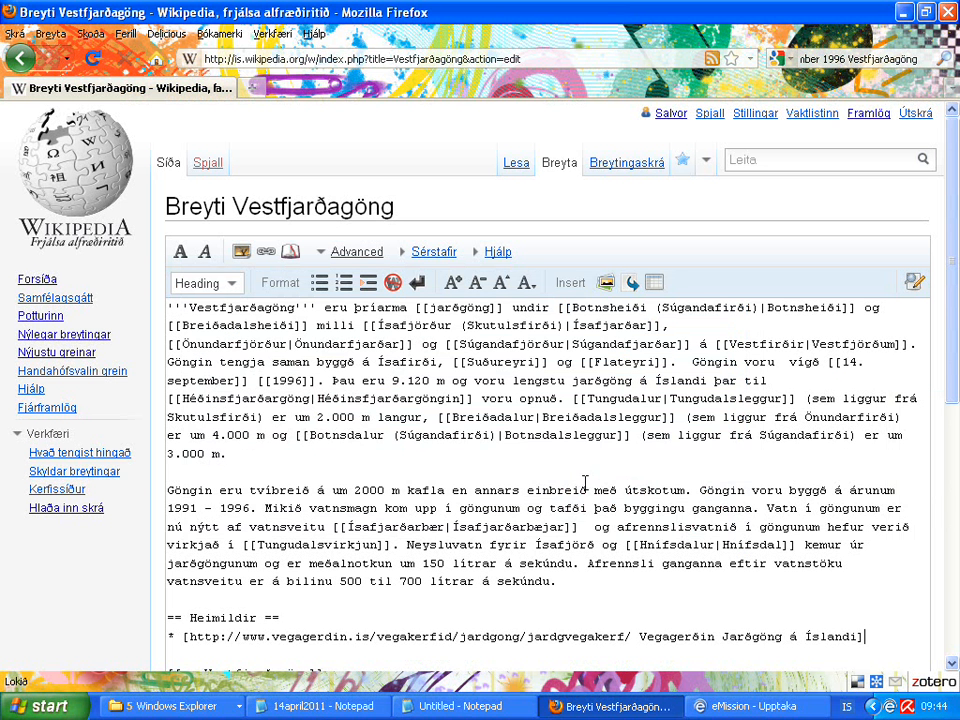
{"action": "left_click", "coordinate": [440, 706]}
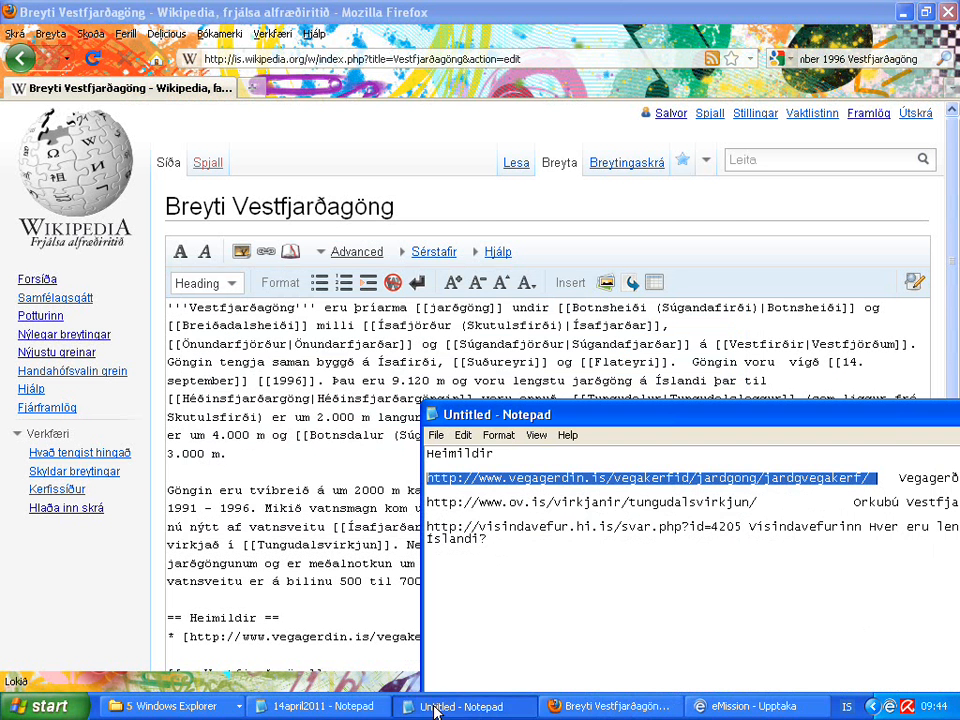
{"action": "left_click_drag", "start_coordinate": [769, 495], "coordinate": [568, 495]}
{"action": "left_click_drag", "start_coordinate": [757, 502], "coordinate": [408, 505]}
{"action": "key", "text": "ctrl+c"}
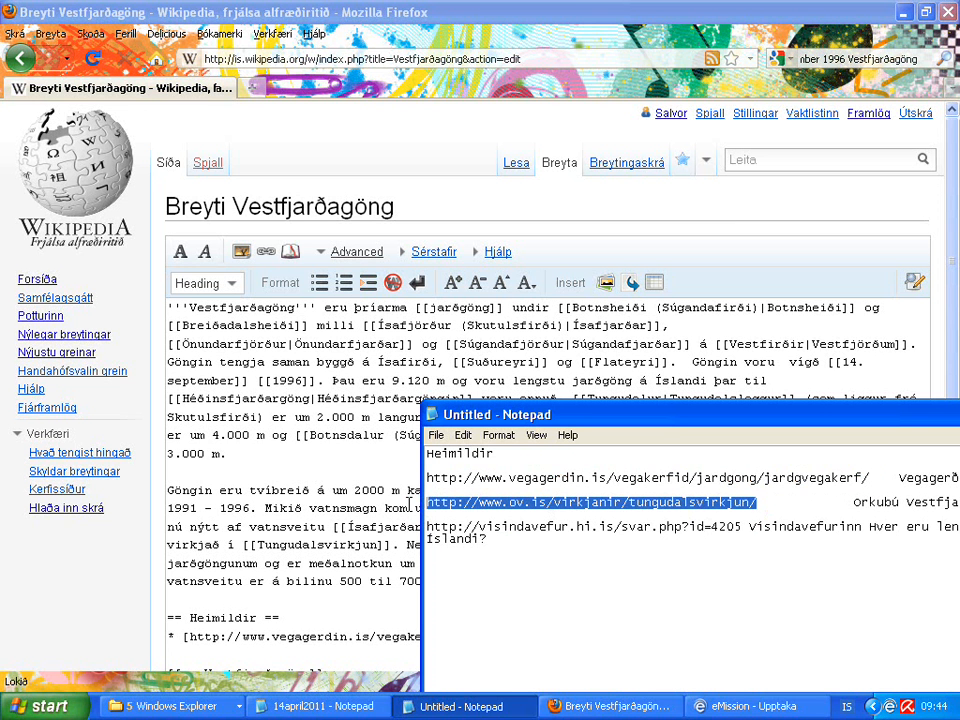
{"action": "left_click", "coordinate": [257, 617]}
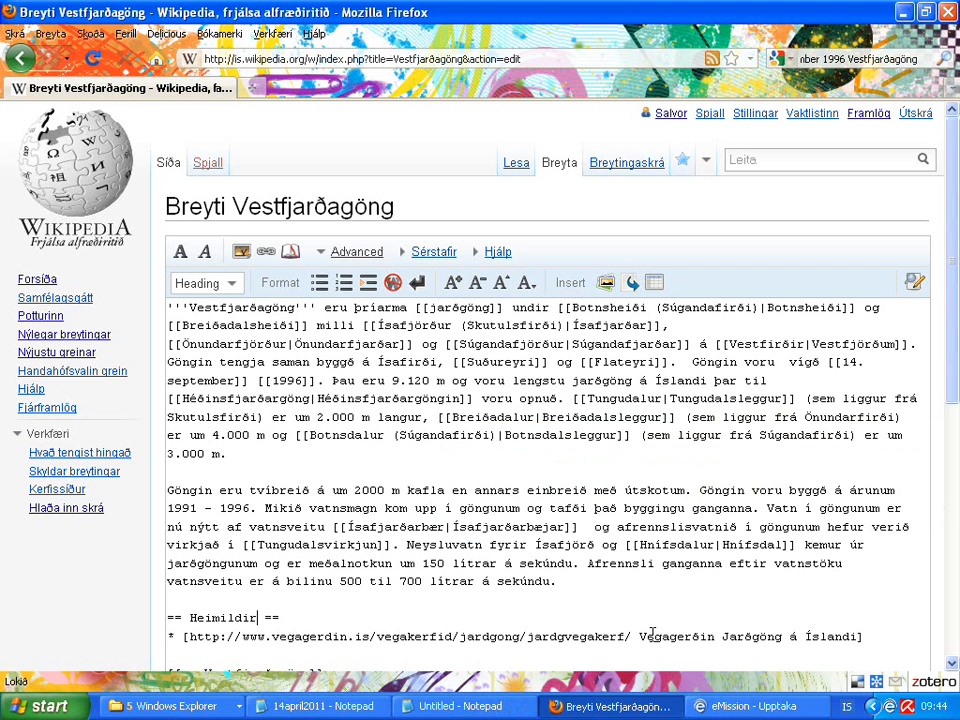
{"action": "left_click", "coordinate": [866, 635]}
{"action": "key", "text": "Return"}
{"action": "type", "text": "*"}
{"action": "key", "text": "ctrl+v"}
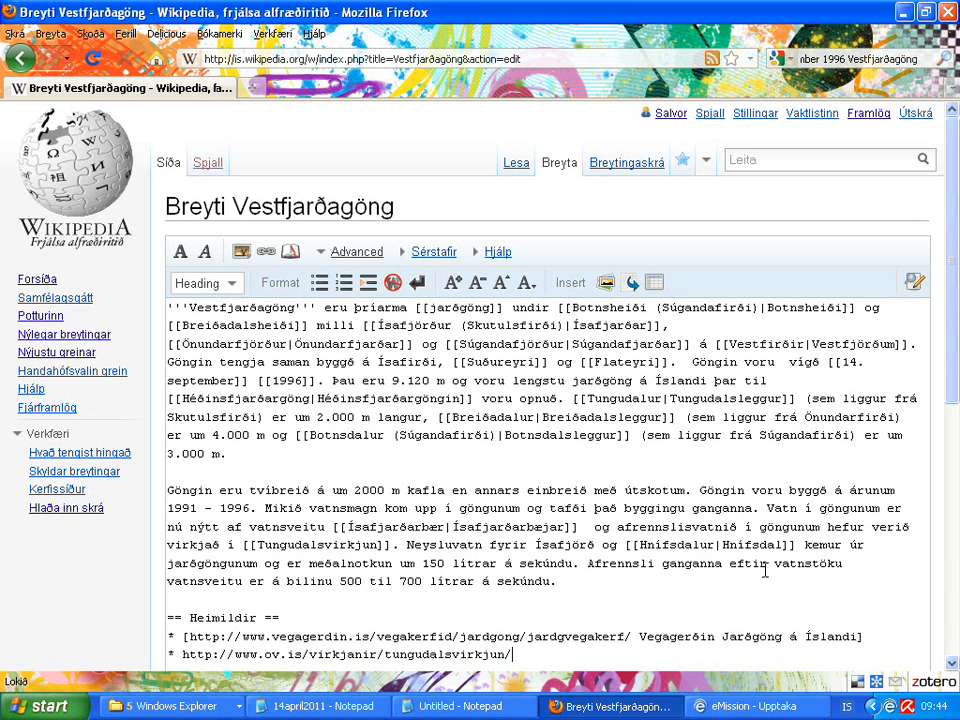
Step: Convert the ov.is URL to an external link with the display text Orkubú Vestfjarða Tungudalsvirkjun
{"action": "left_click_drag", "start_coordinate": [511, 654], "coordinate": [180, 660]}
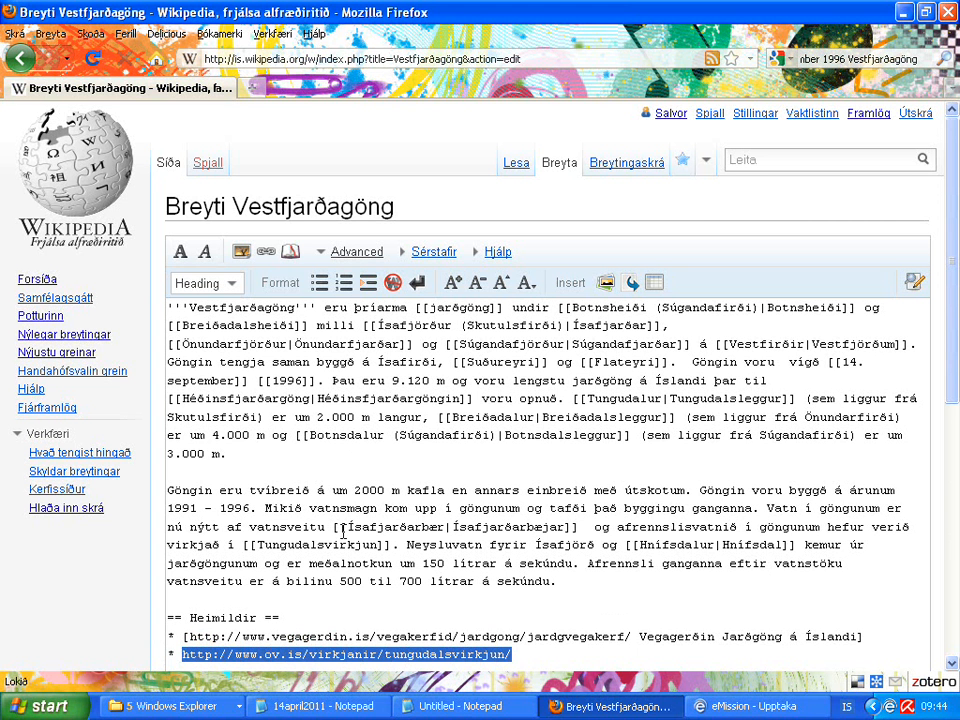
{"action": "left_click", "coordinate": [265, 251]}
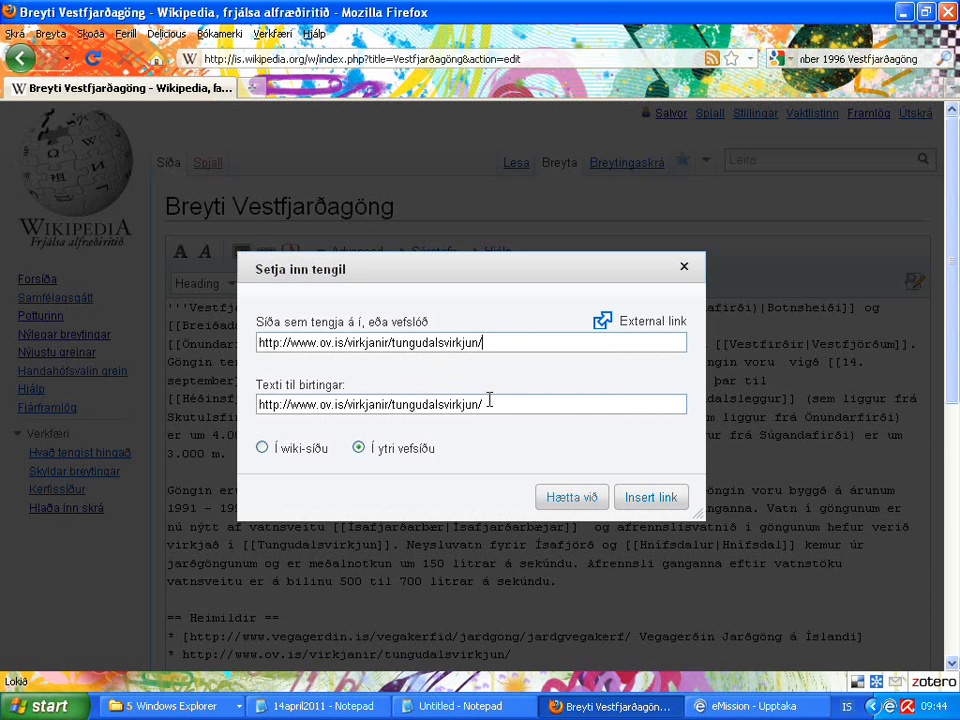
{"action": "left_click_drag", "start_coordinate": [501, 403], "coordinate": [226, 404]}
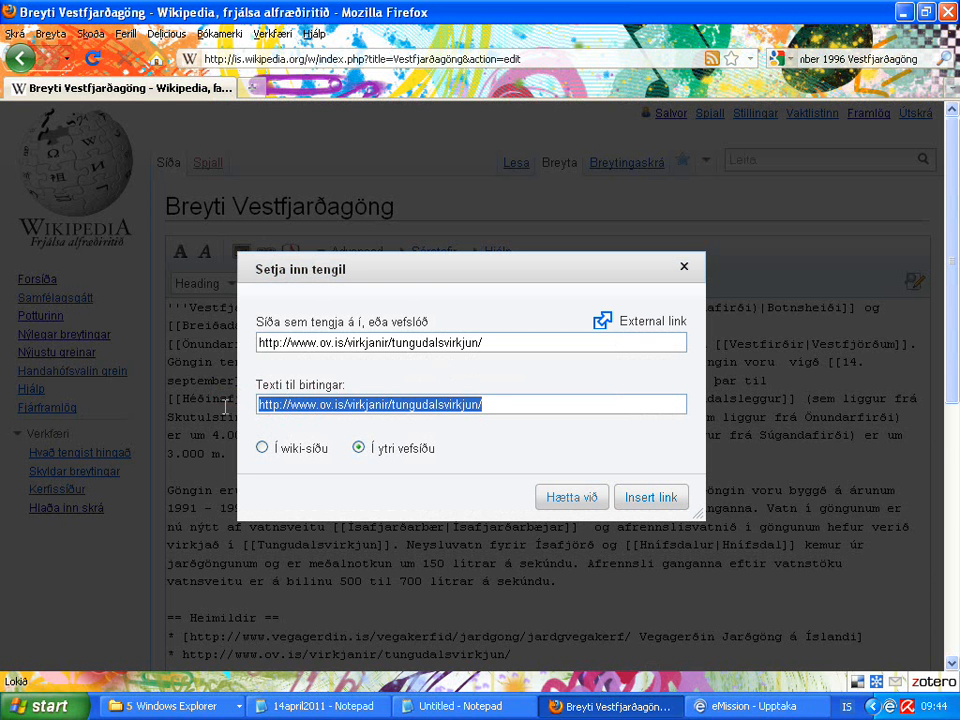
{"action": "type", "text": "Orkub"}
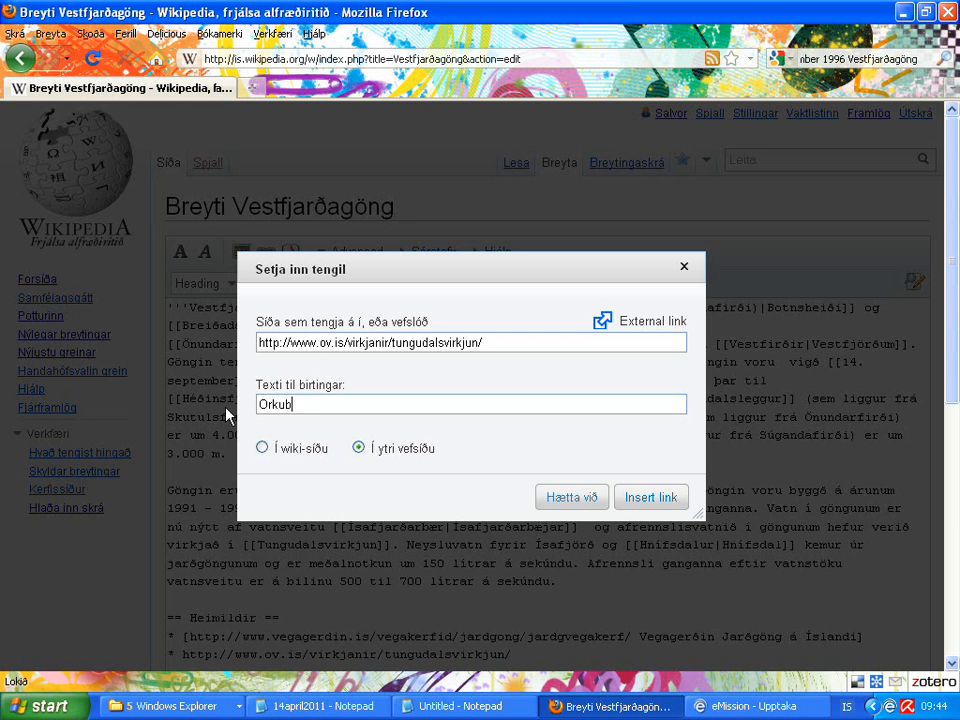
{"action": "type", "text": "ú Vestfjarða Tungudalsv"}
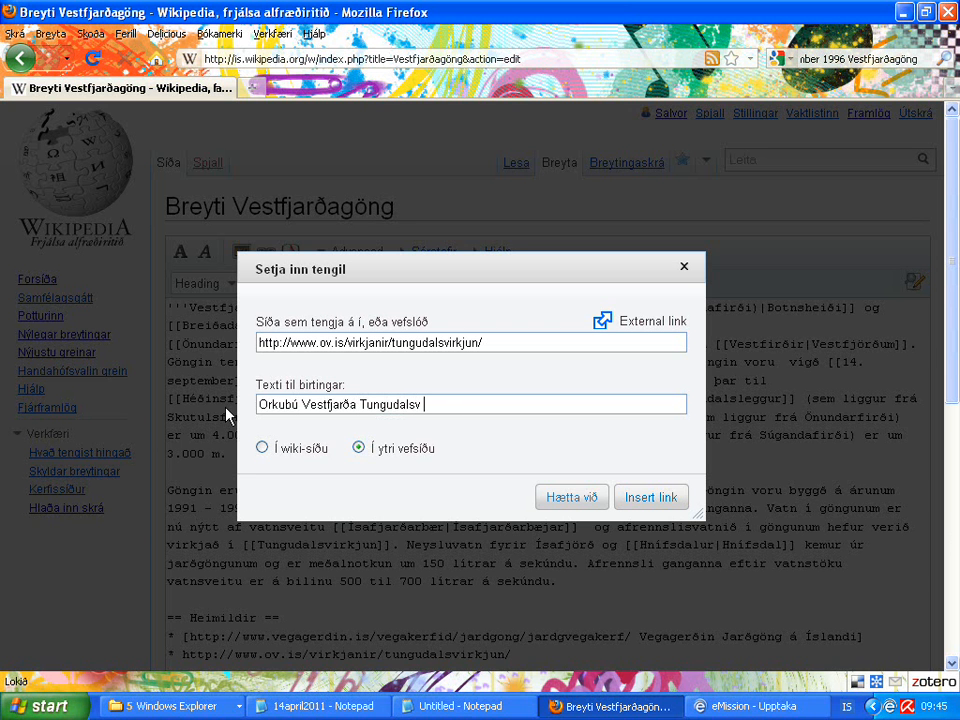
{"action": "type", "text": "irkjun"}
{"action": "left_click", "coordinate": [663, 500]}
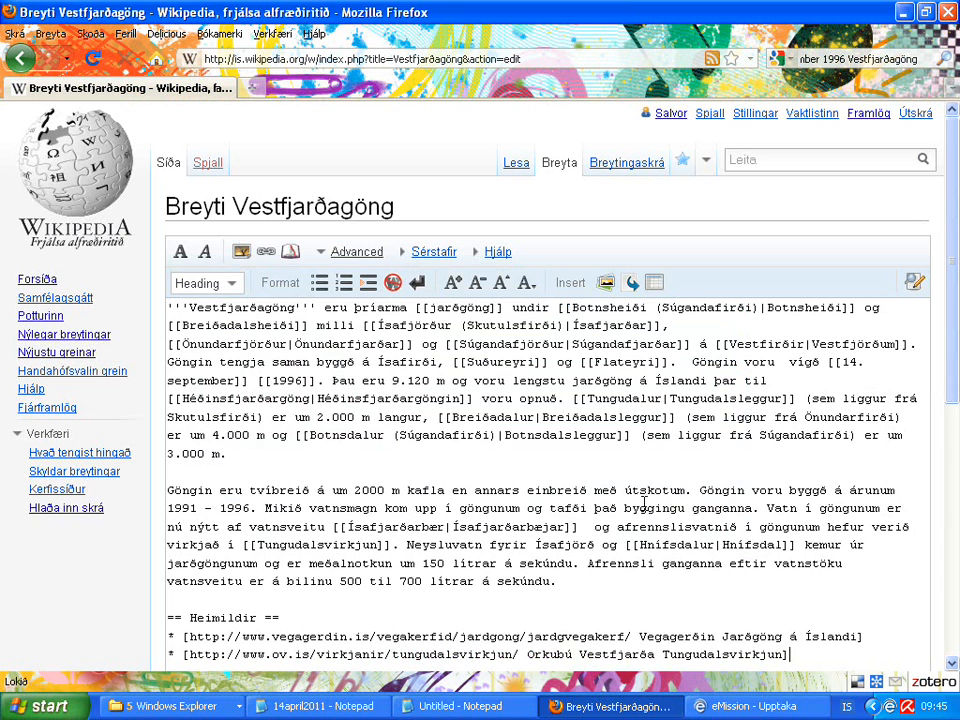
Step: Copy "4205 Vísindavefurinn Hver eru lengstu jarðgöng á Íslandi?" from the Notepad source list and add it as a third bullet under Heimildir
{"action": "left_click", "coordinate": [440, 706]}
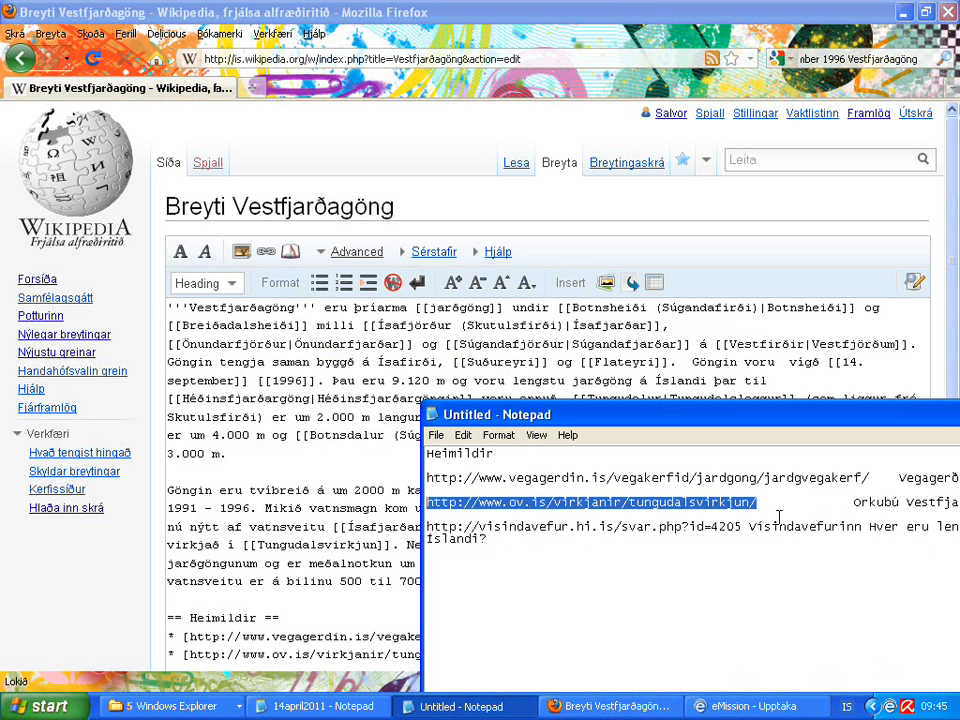
{"action": "left_click_drag", "start_coordinate": [723, 418], "coordinate": [618, 366]}
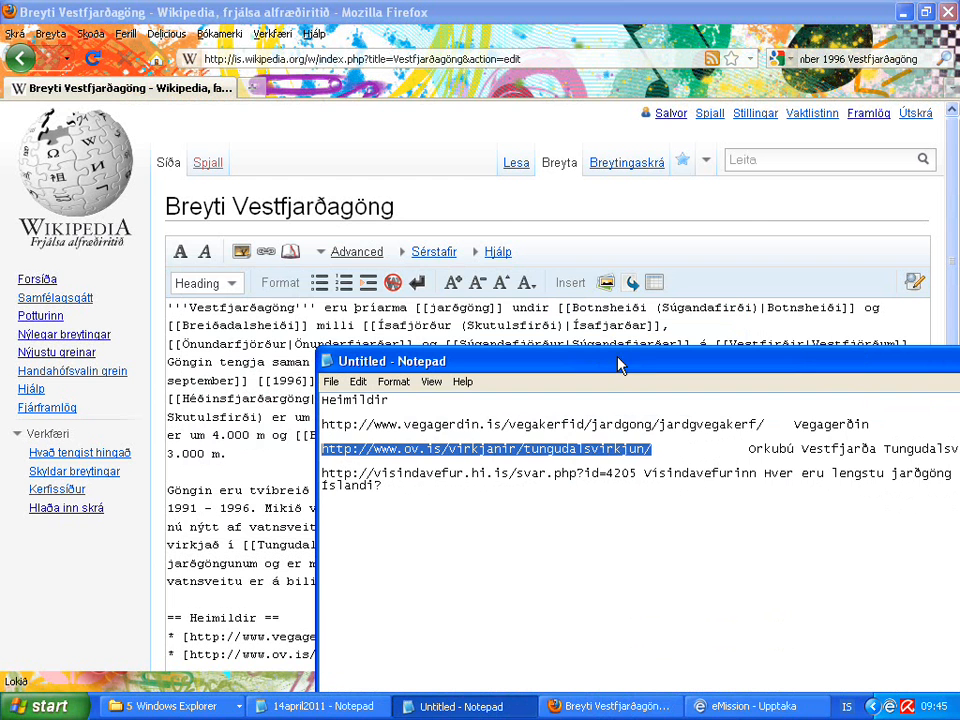
{"action": "left_click", "coordinate": [608, 474]}
{"action": "mouse_move", "coordinate": [608, 474]}
{"action": "left_mouse_down"}
{"action": "mouse_move", "coordinate": [617, 488]}
{"action": "mouse_move", "coordinate": [604, 487]}
{"action": "left_mouse_up"}
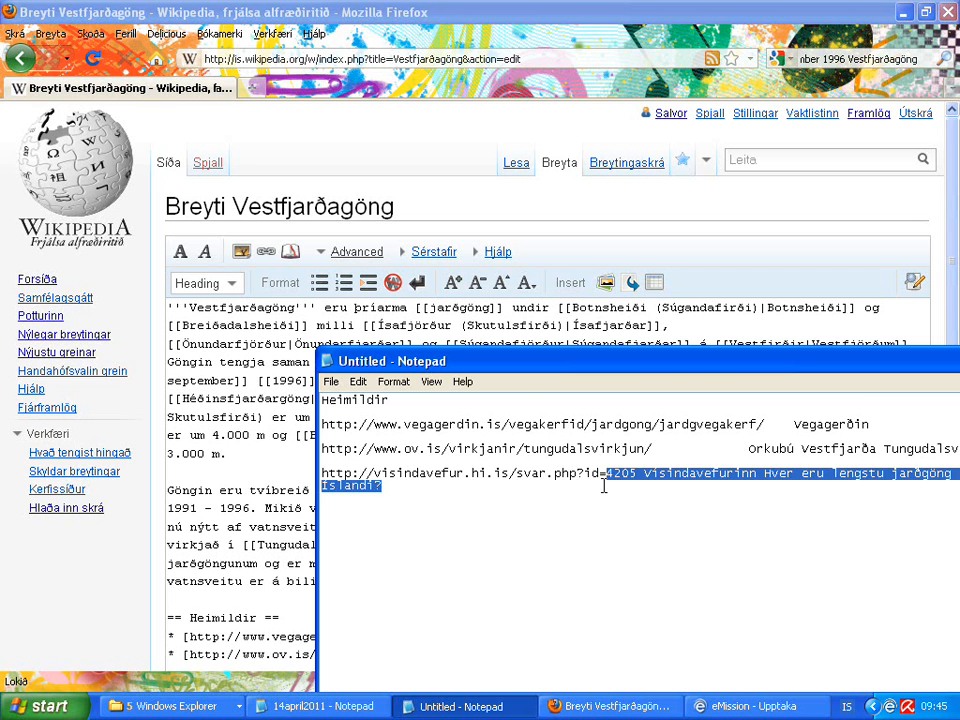
{"action": "left_click", "coordinate": [185, 600]}
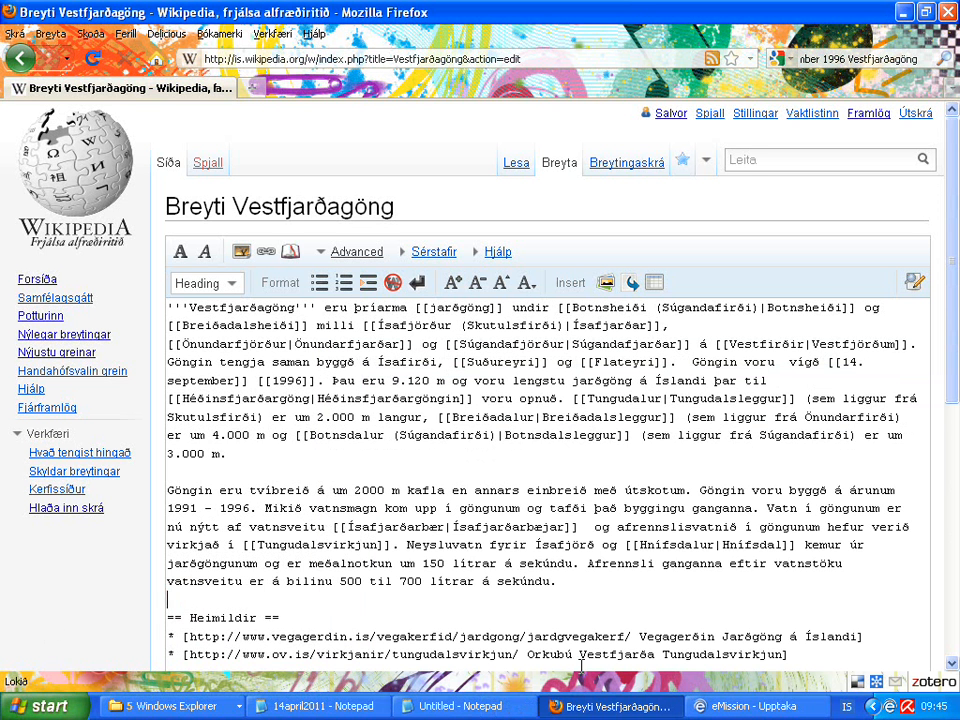
{"action": "left_click", "coordinate": [822, 655]}
{"action": "key", "text": "Return"}
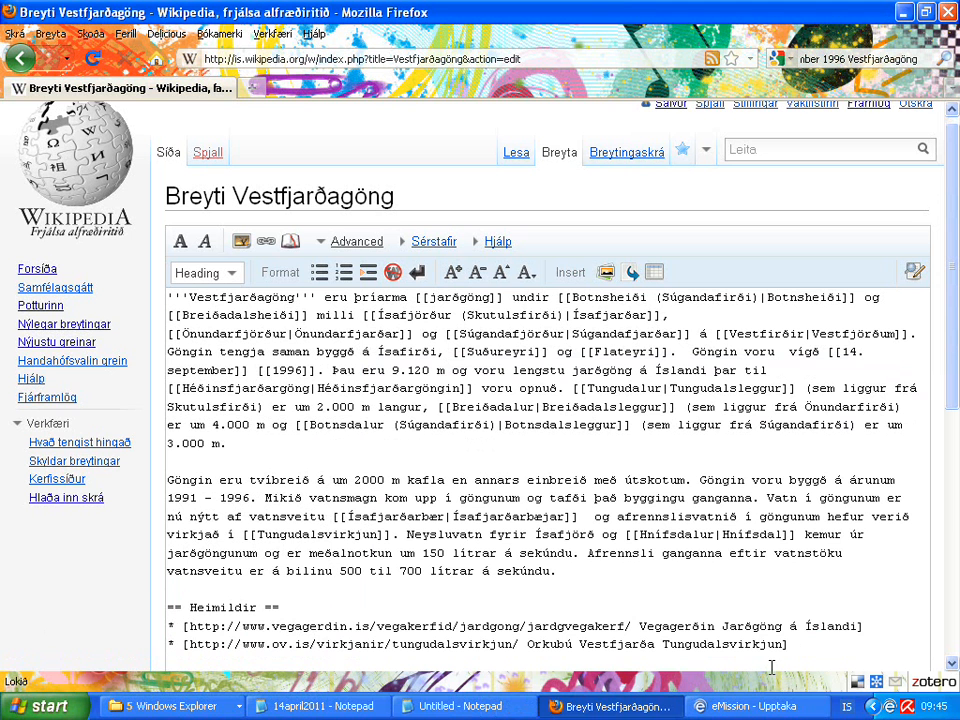
{"action": "type", "text": "*"}
{"action": "type", "text": "4205 Vísindavefurinn Hver eru lengstu jarðgöng á Íslandi?"}
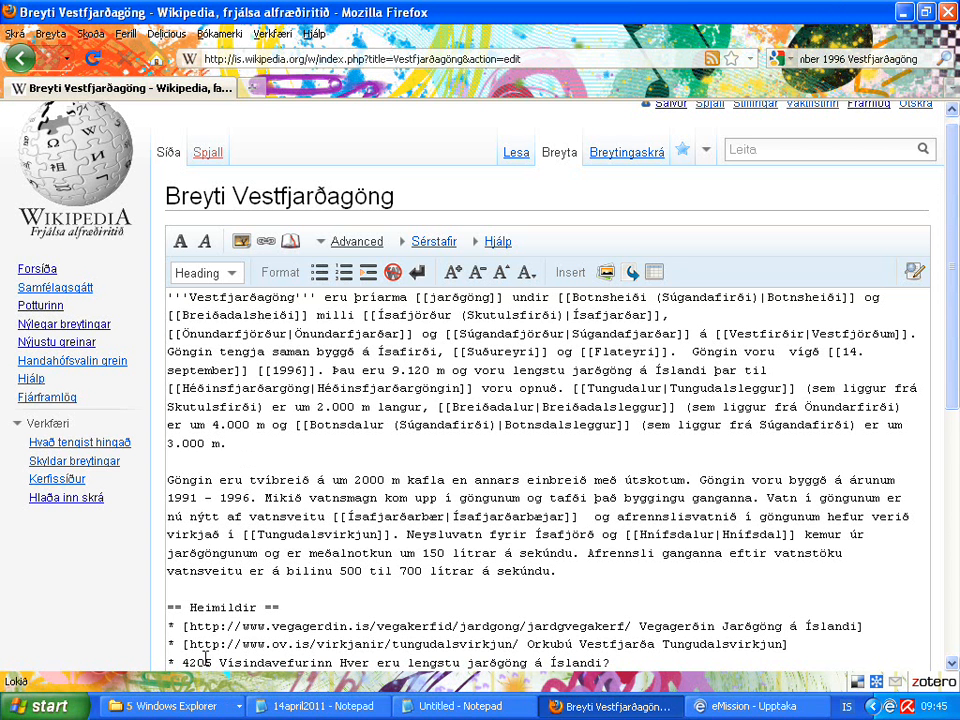
Step: Move the number 4205 in the third source entry so that it follows Vísindavefurinn
{"action": "left_click_drag", "start_coordinate": [212, 662], "coordinate": [181, 662]}
{"action": "key", "text": "Delete"}
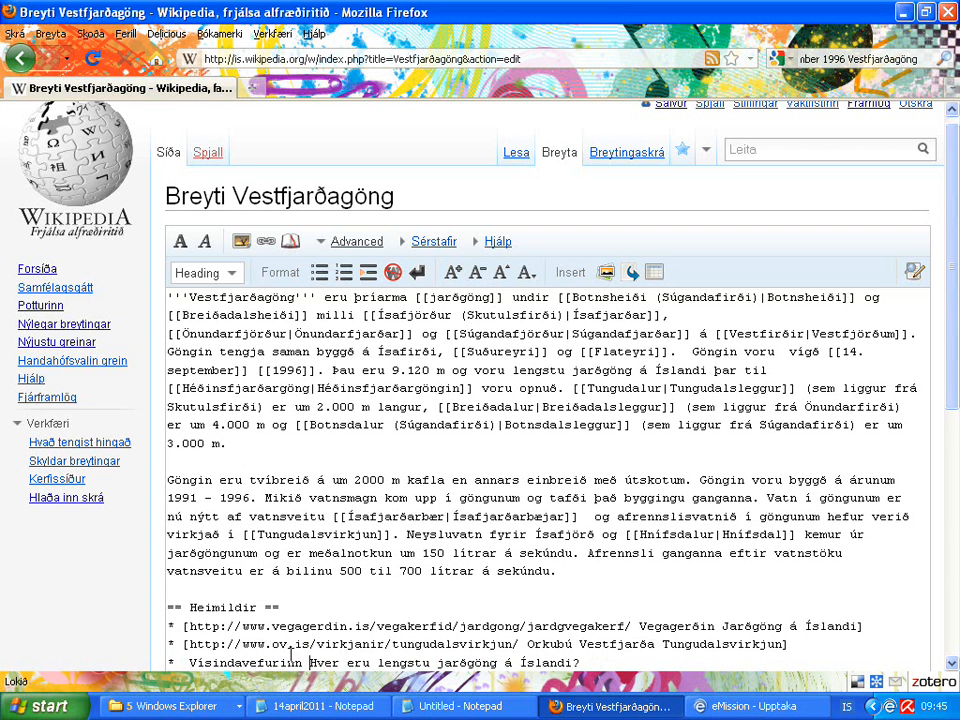
{"action": "type", "text": "4205"}
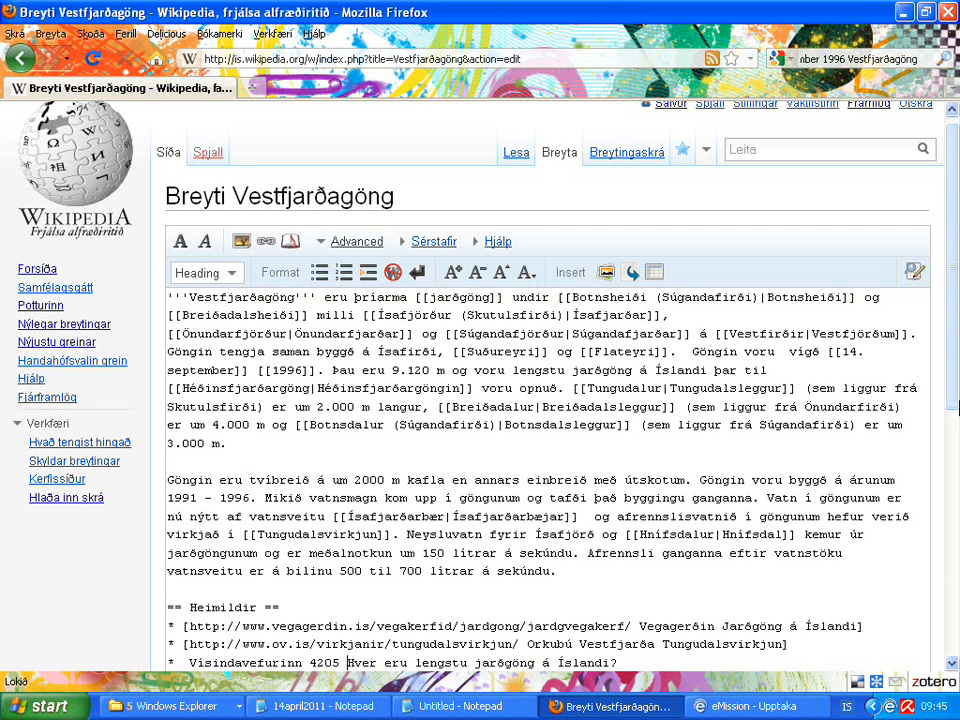
Step: Wrap the Vísindavefurinn entry in double curly braces and insert a pipe before and after 4205
{"action": "left_click_drag", "start_coordinate": [957, 392], "coordinate": [948, 430]}
{"action": "scroll", "coordinate": [667, 607], "scroll_direction": "down", "scroll_amount": 1}
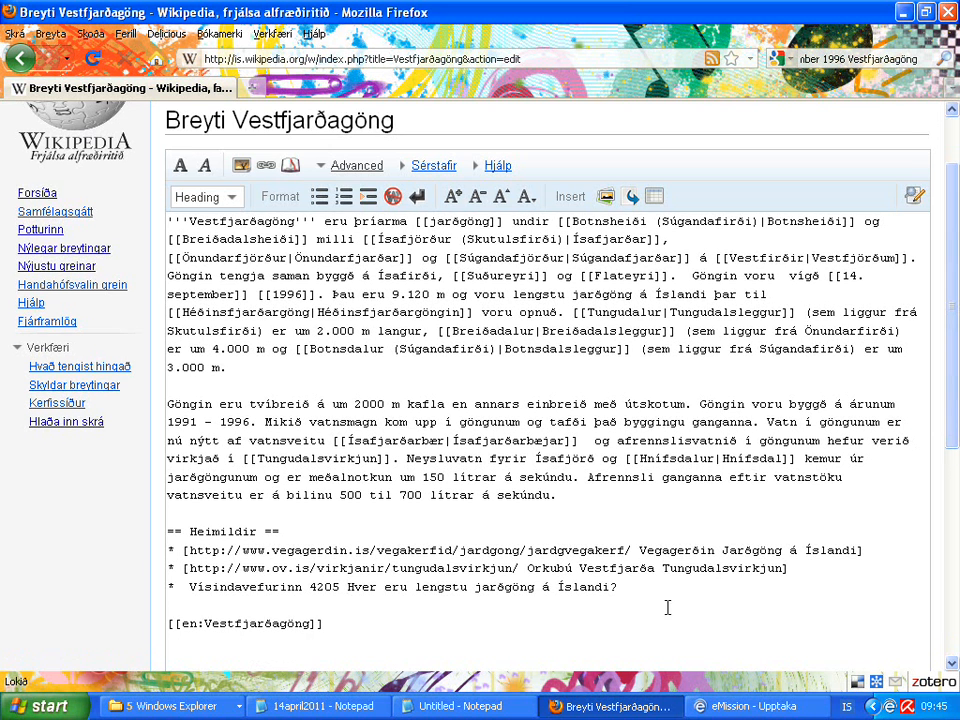
{"action": "left_click_drag", "start_coordinate": [619, 585], "coordinate": [188, 593]}
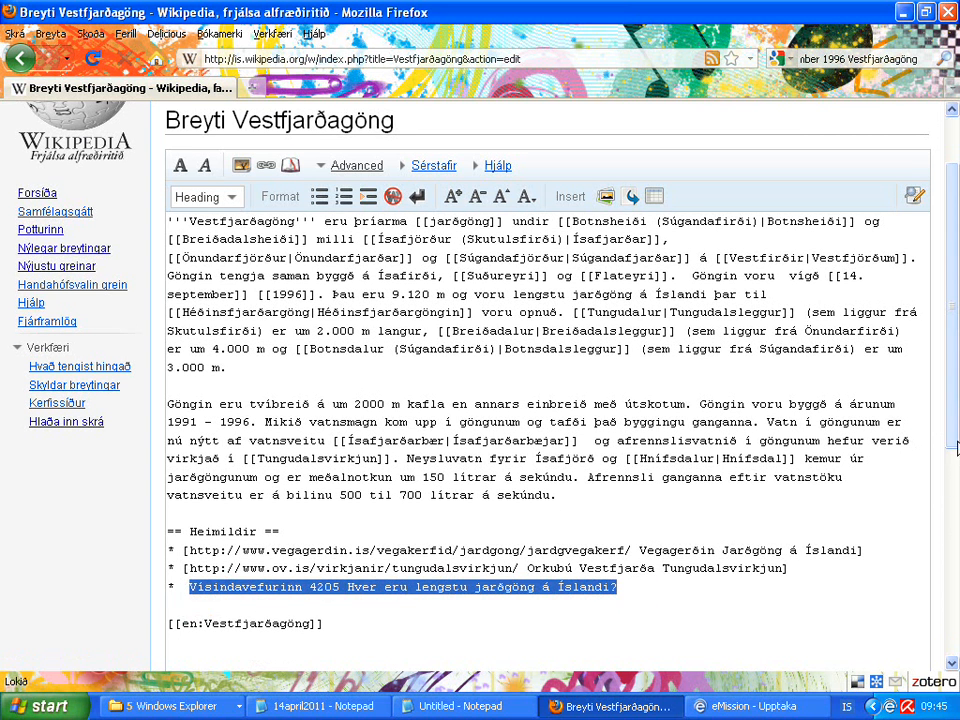
{"action": "left_click_drag", "start_coordinate": [944, 428], "coordinate": [926, 686]}
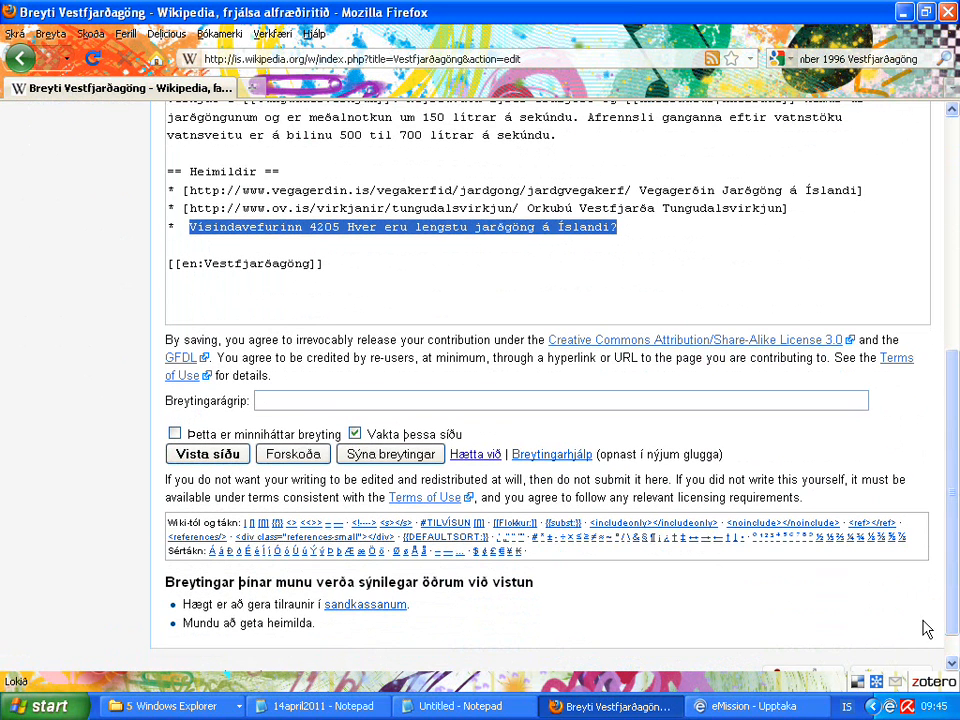
{"action": "left_click", "coordinate": [276, 523]}
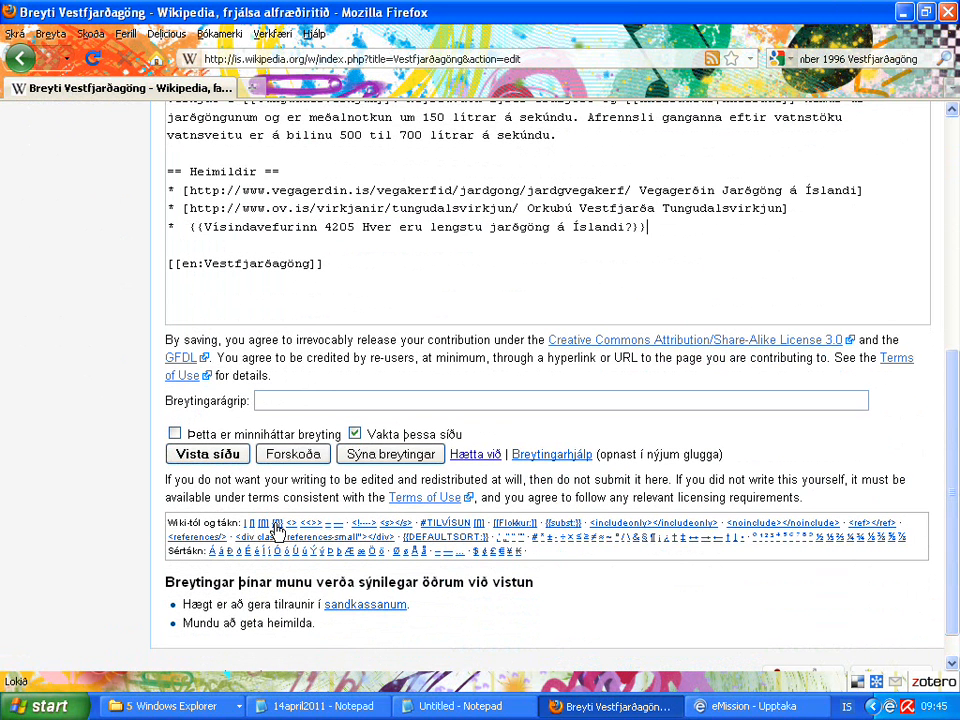
{"action": "left_click", "coordinate": [321, 227]}
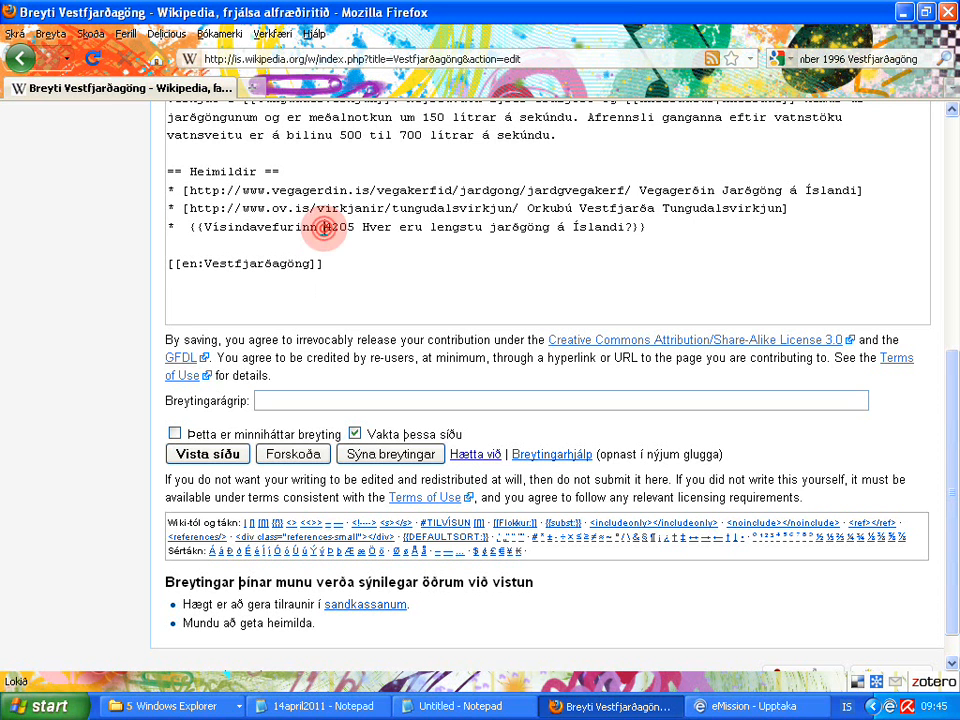
{"action": "left_click", "coordinate": [245, 526]}
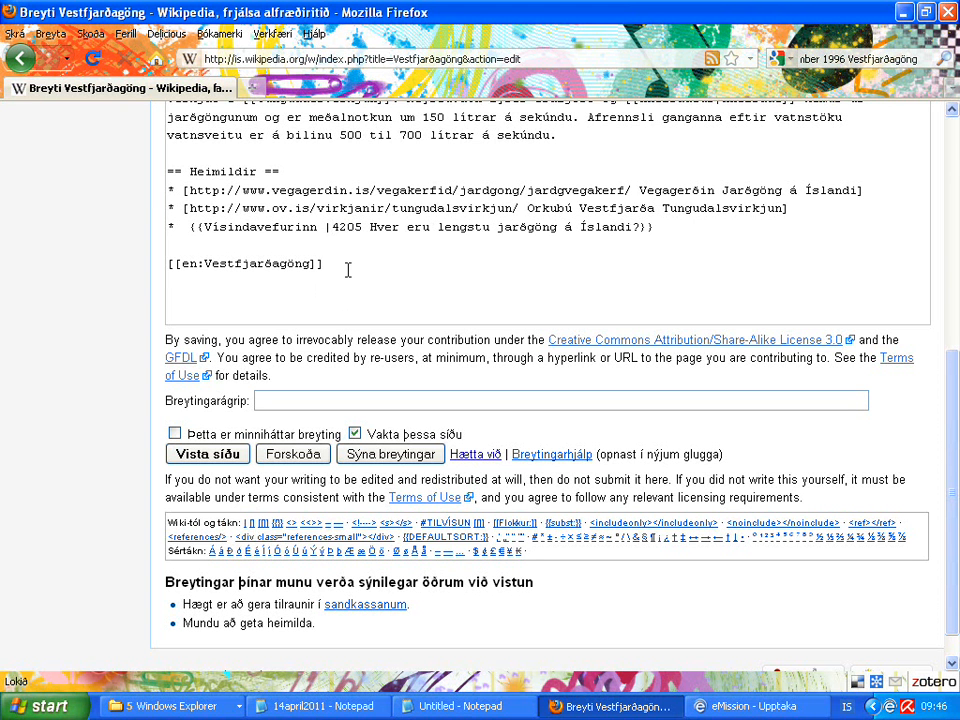
{"action": "left_click", "coordinate": [364, 224]}
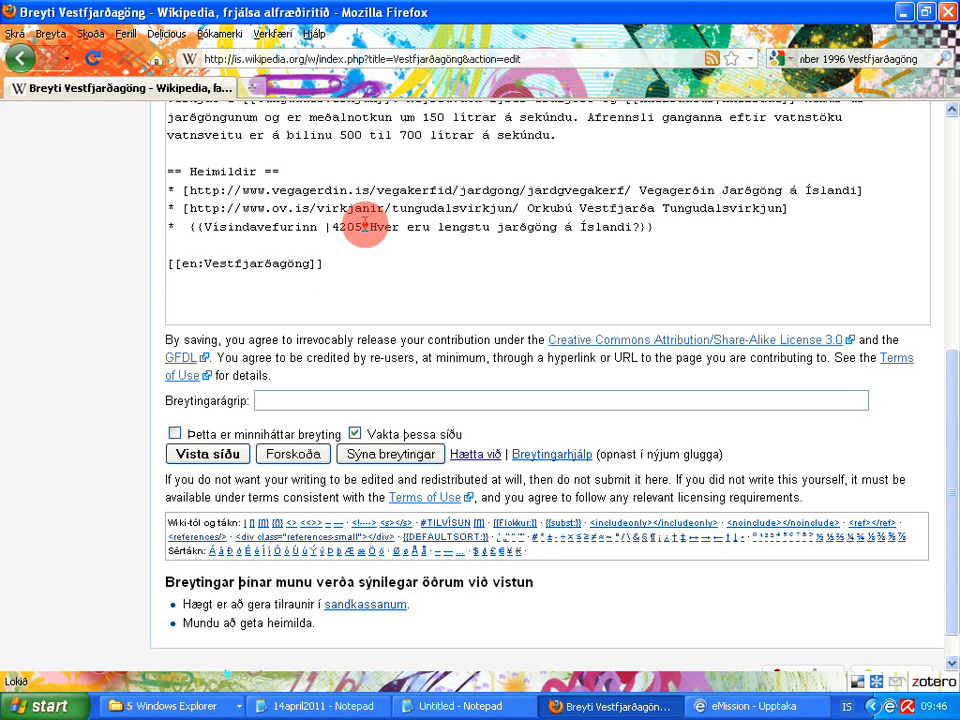
{"action": "left_click", "coordinate": [246, 524]}
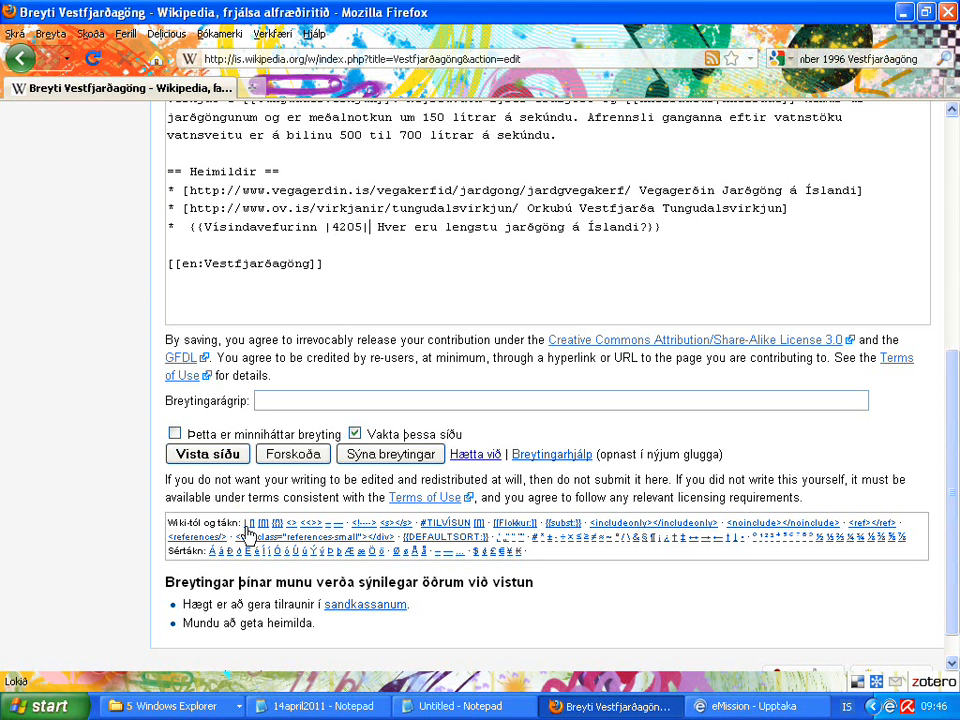
Step: Save the article and open the Vegagerðin Jarðgöng á Íslandi source link to check its target
{"action": "left_click", "coordinate": [208, 455]}
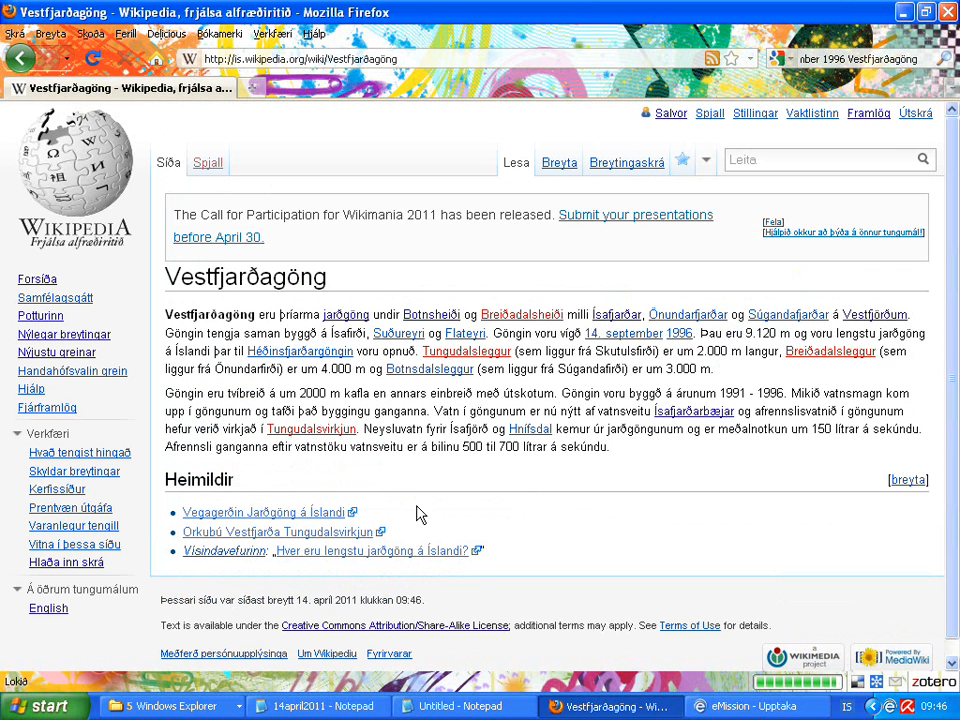
{"action": "left_click", "coordinate": [240, 515]}
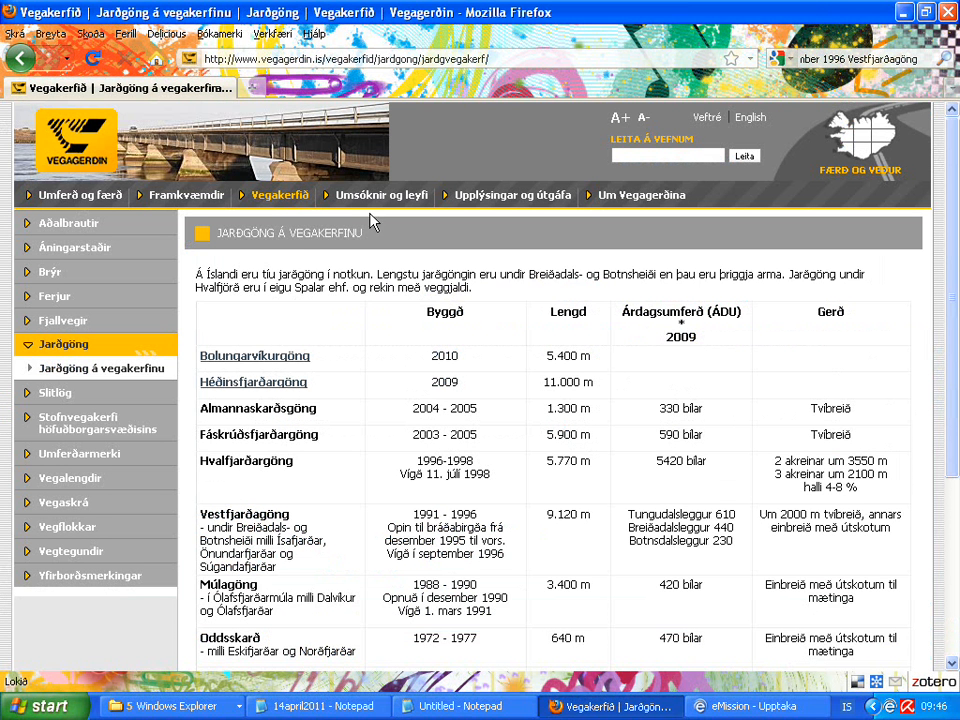
Step: Return to the article and check the target page of the Orkubú Vestfjarða Tungudalsvirkjun source link
{"action": "left_click", "coordinate": [24, 60]}
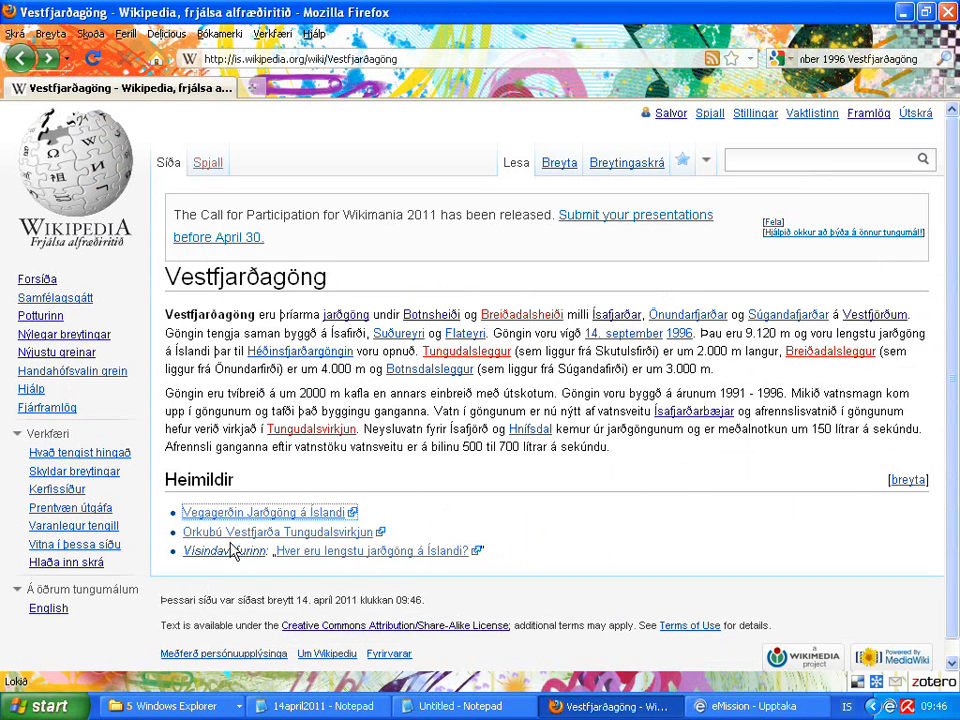
{"action": "left_click", "coordinate": [222, 537]}
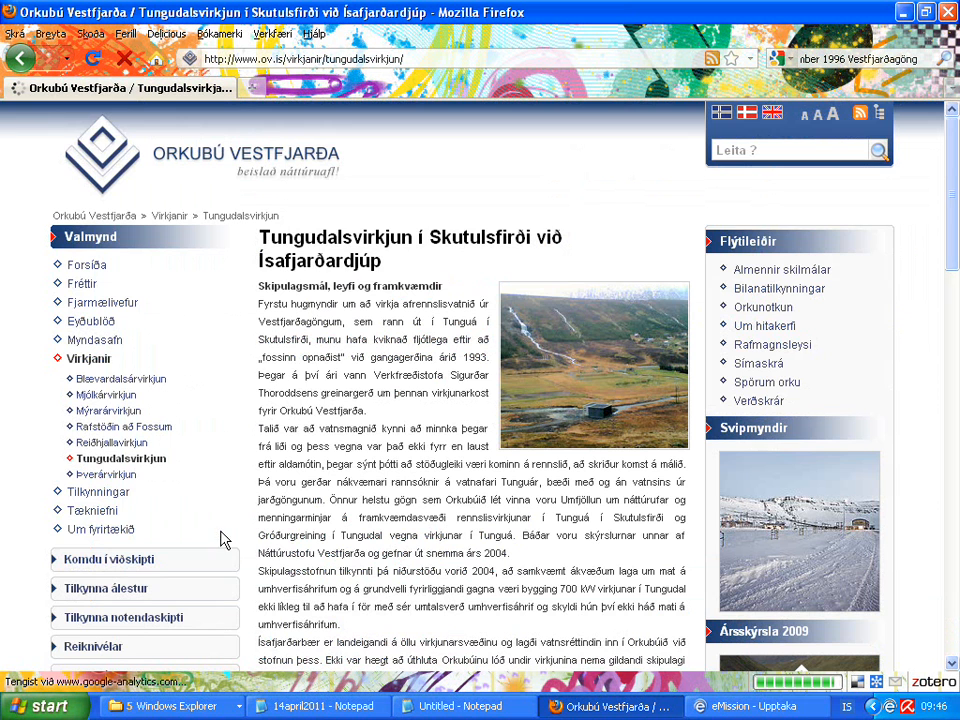
{"action": "left_click", "coordinate": [25, 60]}
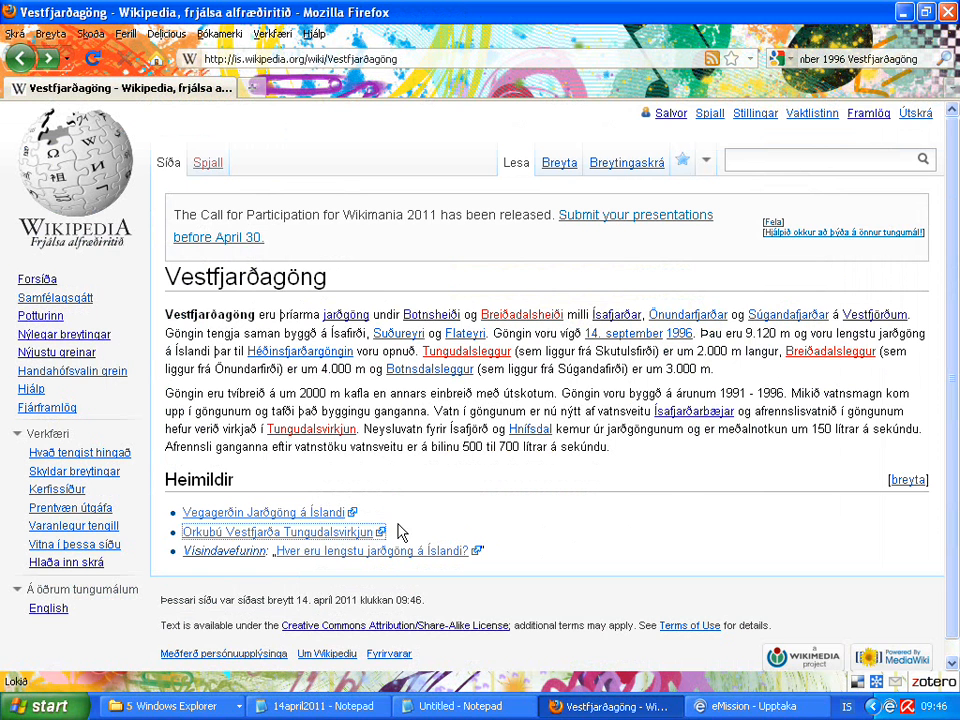
Step: Edit the Heimildir section so the first source title reads "Vegagerðin Jarðgöng á vegakerfinu", and save the page
{"action": "left_click", "coordinate": [909, 481]}
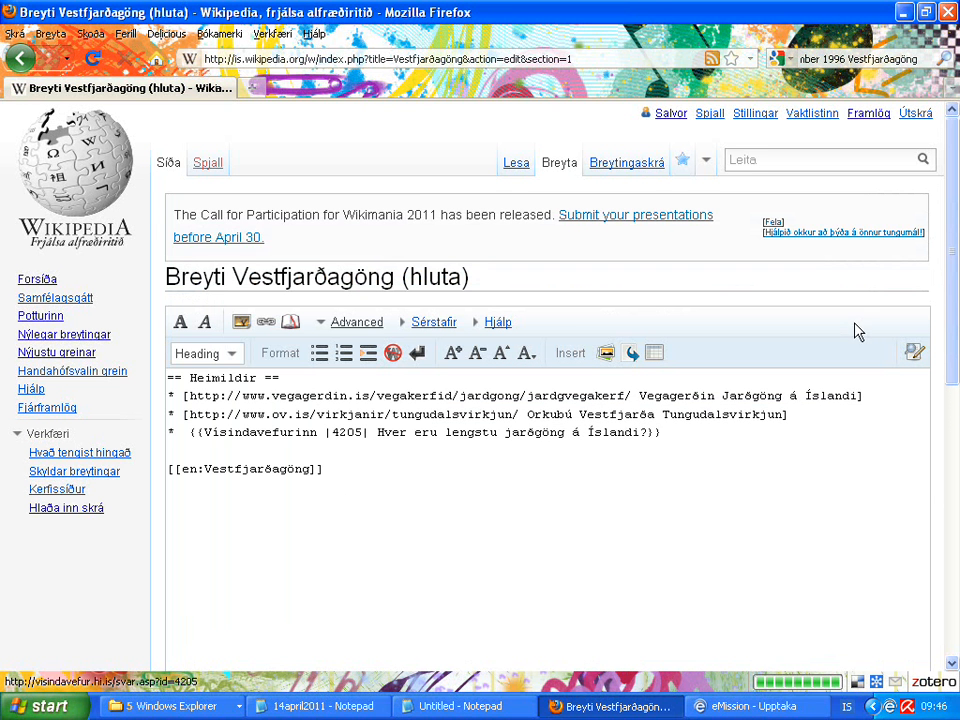
{"action": "left_click_drag", "start_coordinate": [856, 397], "coordinate": [805, 397]}
{"action": "type", "text": "veg"}
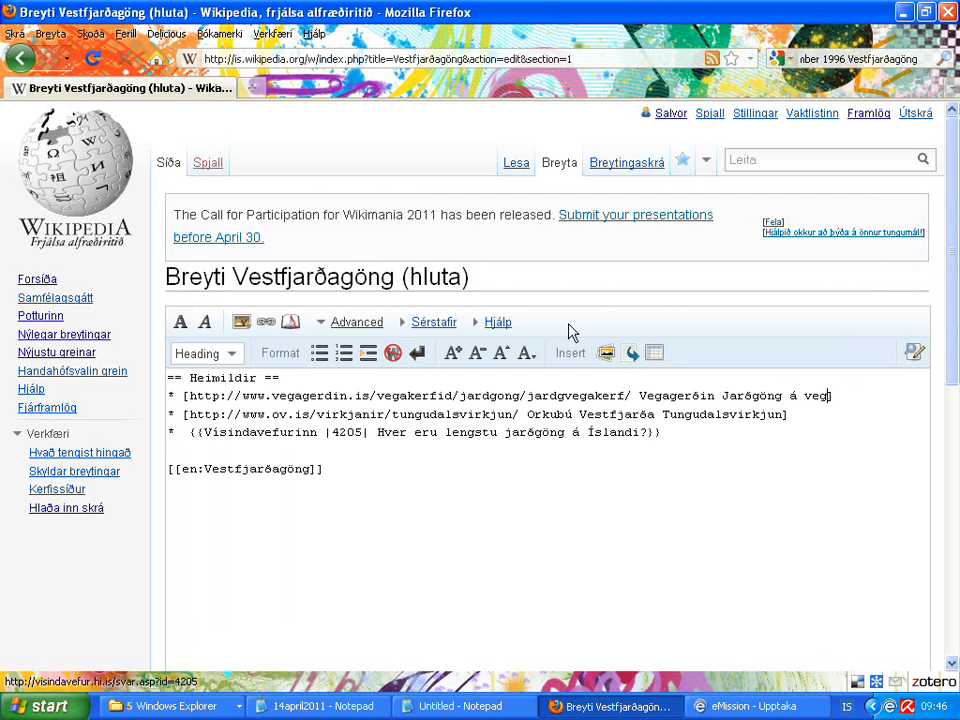
{"action": "type", "text": "akerfinu"}
{"action": "left_click_drag", "start_coordinate": [951, 375], "coordinate": [893, 488]}
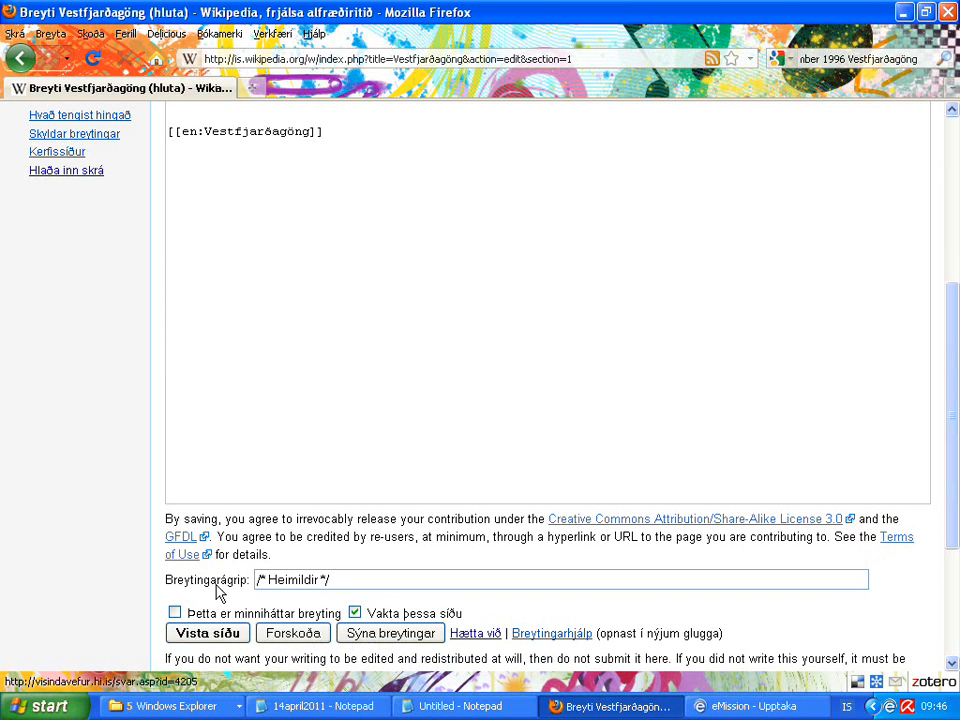
{"action": "left_click", "coordinate": [189, 633]}
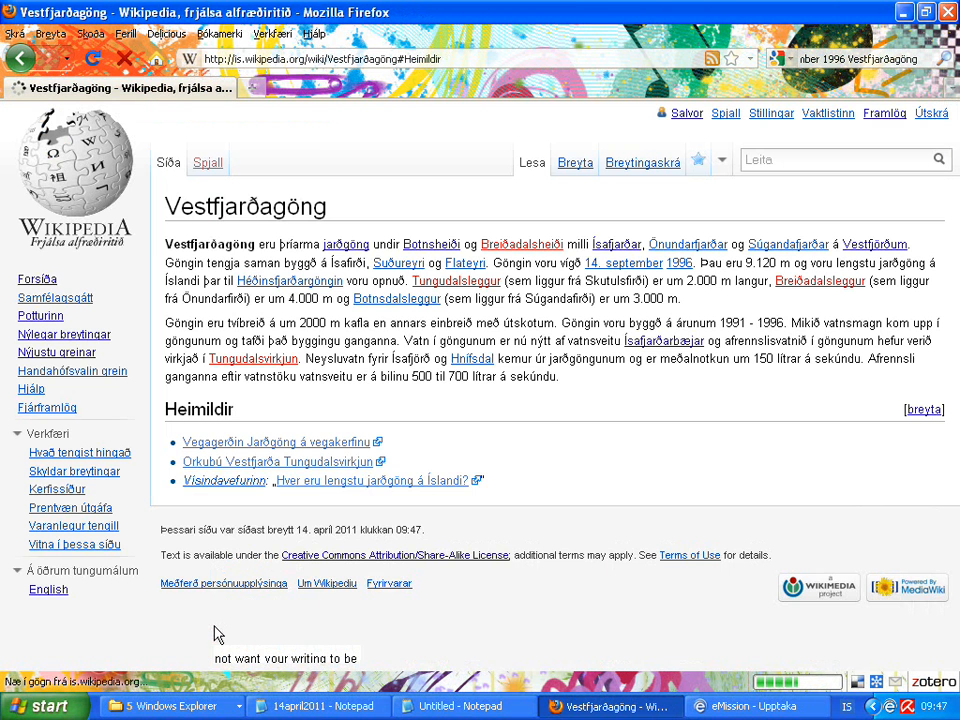
Step: Check the title on the linked Vísindavefurinn page, and save the third source title as "Hver eru lengstu göng Íslands?"
{"action": "left_click", "coordinate": [320, 488]}
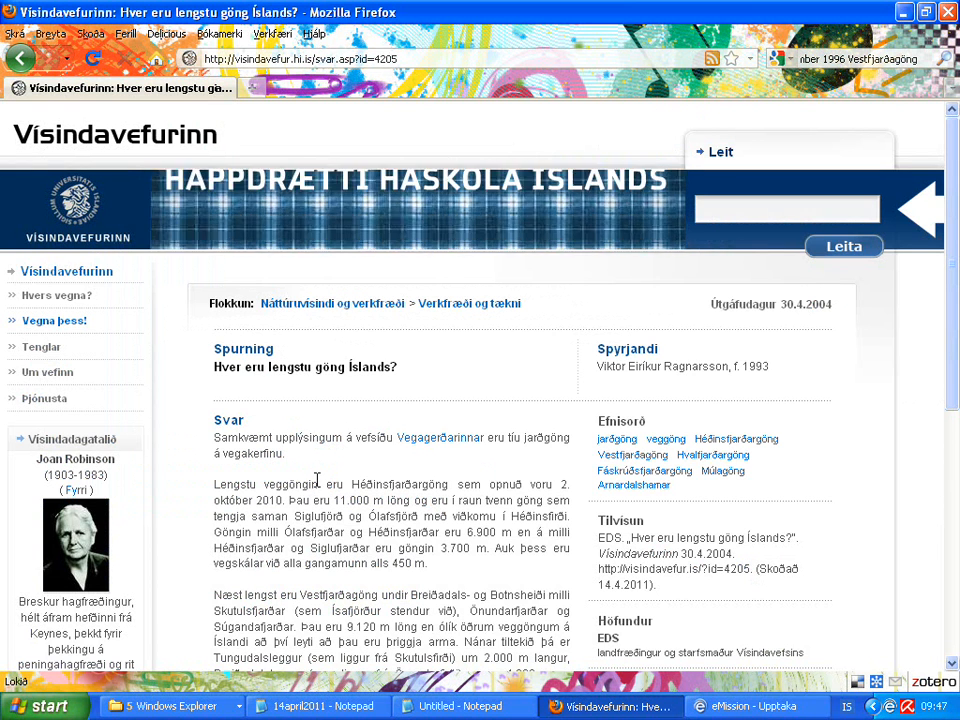
{"action": "left_click", "coordinate": [20, 57]}
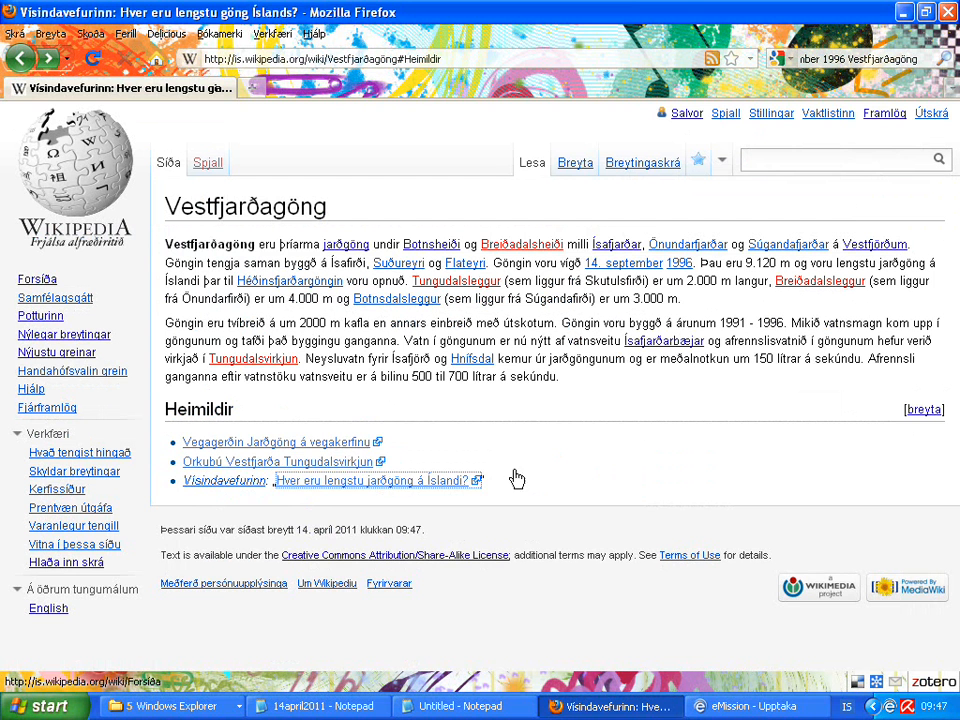
{"action": "left_click", "coordinate": [921, 411]}
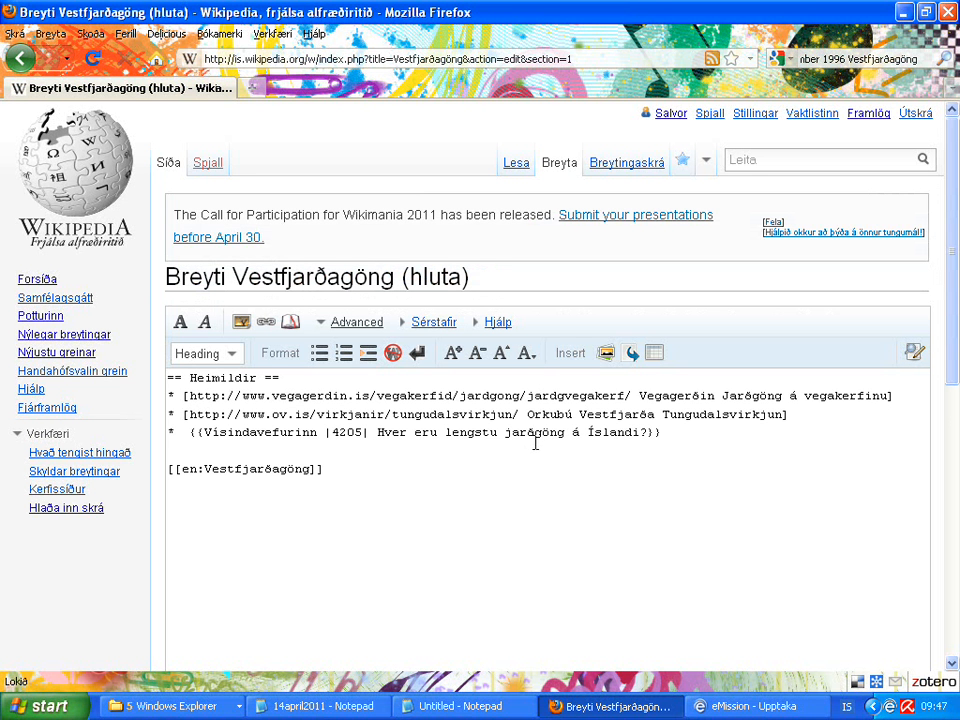
{"action": "left_click_drag", "start_coordinate": [535, 434], "coordinate": [505, 434]}
{"action": "key", "text": "Delete"}
{"action": "left_click", "coordinate": [557, 433]}
{"action": "key", "text": "BackSpace"}
{"action": "key", "text": "BackSpace"}
{"action": "left_click", "coordinate": [594, 432]}
{"action": "key", "text": "BackSpace"}
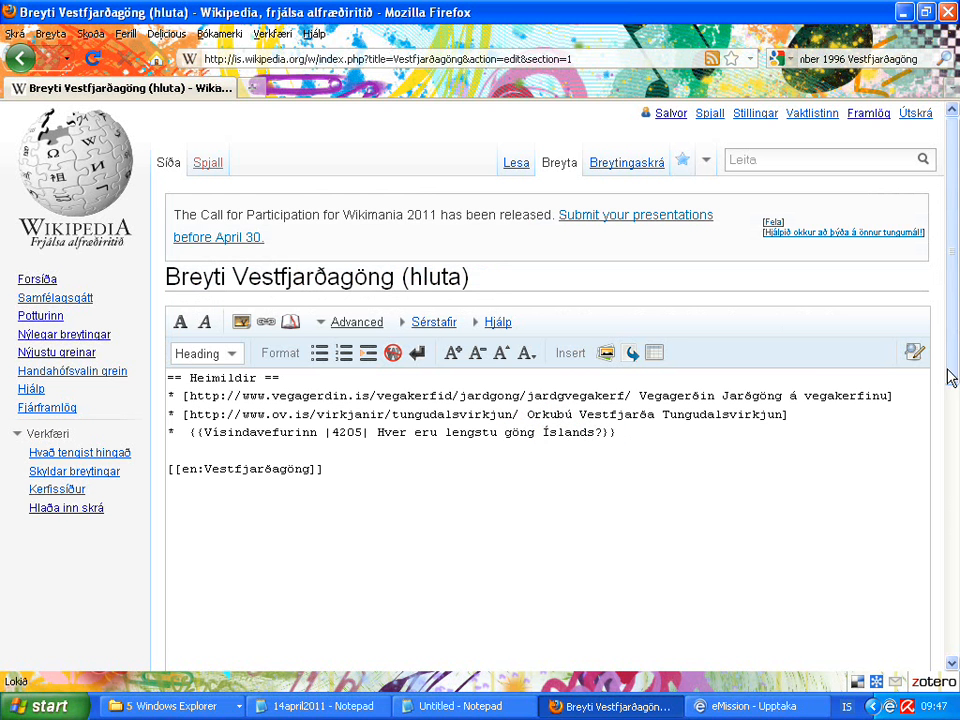
{"action": "left_click_drag", "start_coordinate": [949, 375], "coordinate": [937, 542]}
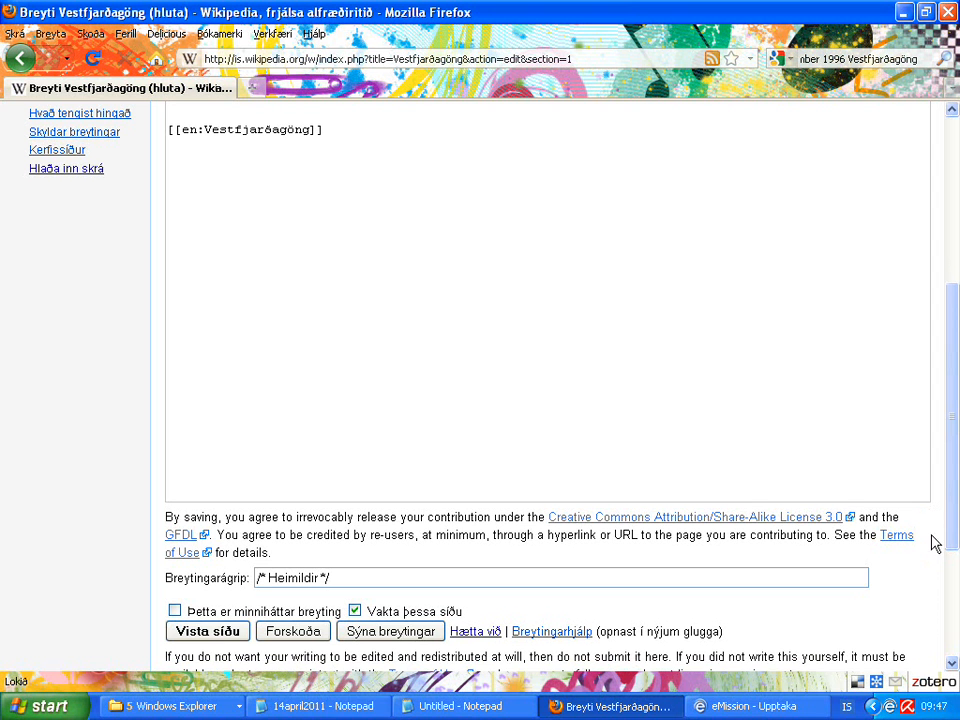
{"action": "left_click", "coordinate": [204, 640]}
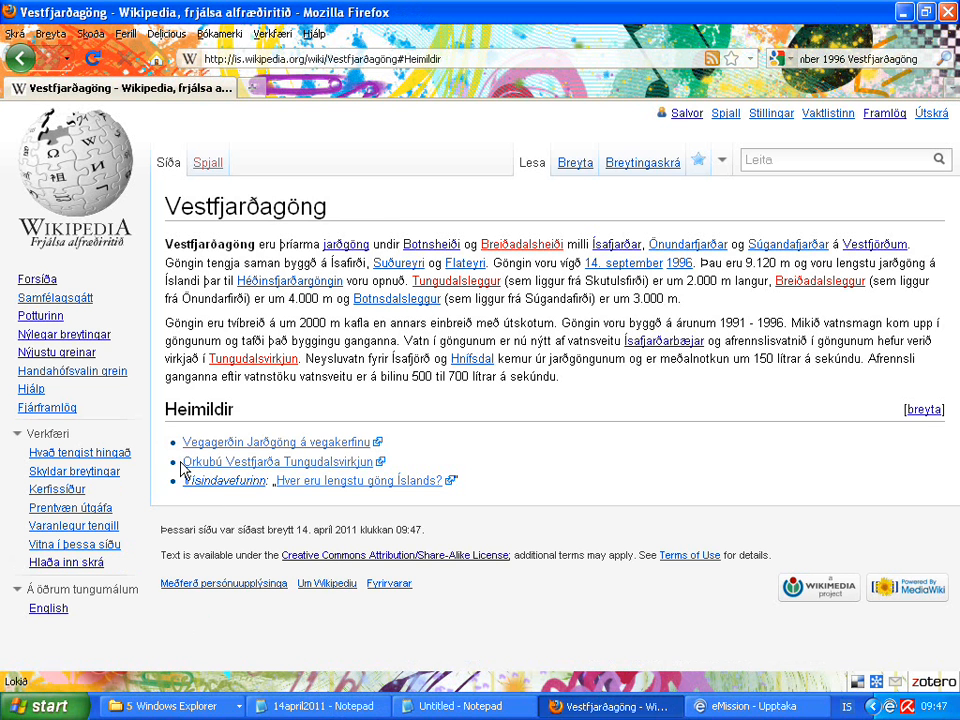
Step: Copy the heading "Tungudalsvirkjun í Skutulsfirði við Ísafjarðardjúp" from the linked Orkubú Vestfjarða page and return to the article
{"action": "left_click", "coordinate": [217, 466]}
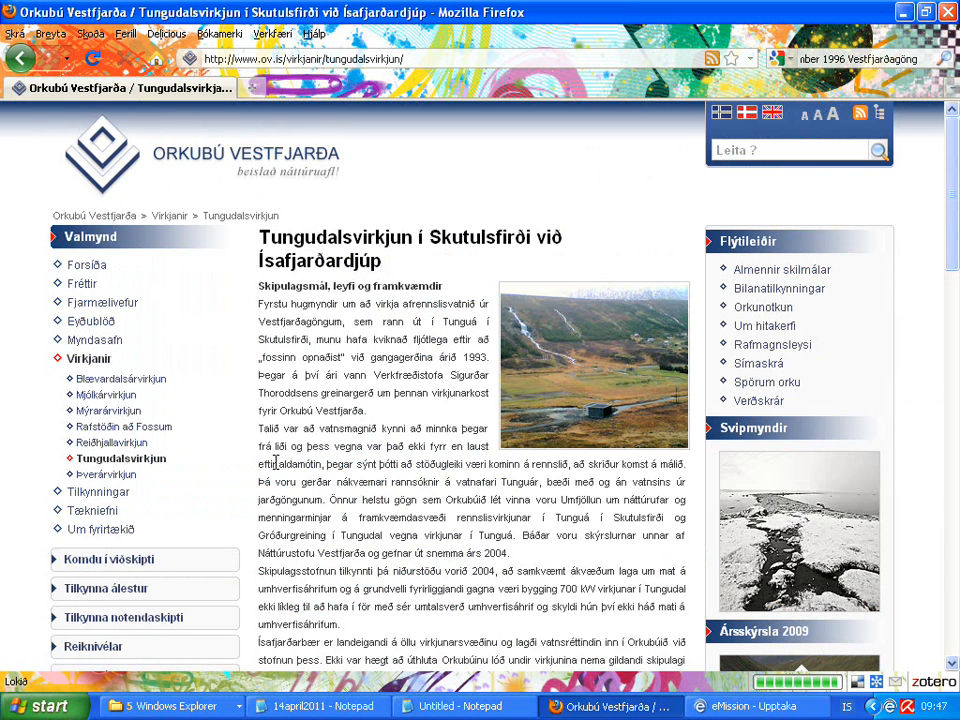
{"action": "left_click", "coordinate": [382, 258]}
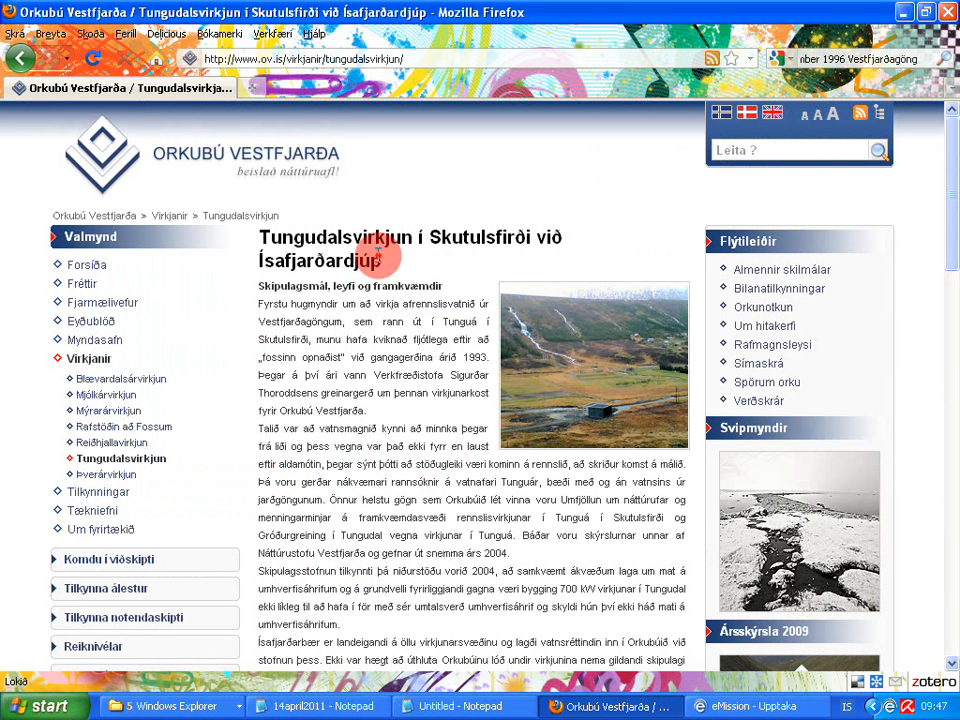
{"action": "left_click_drag", "start_coordinate": [382, 258], "coordinate": [259, 237]}
{"action": "key", "text": "ctrl+c"}
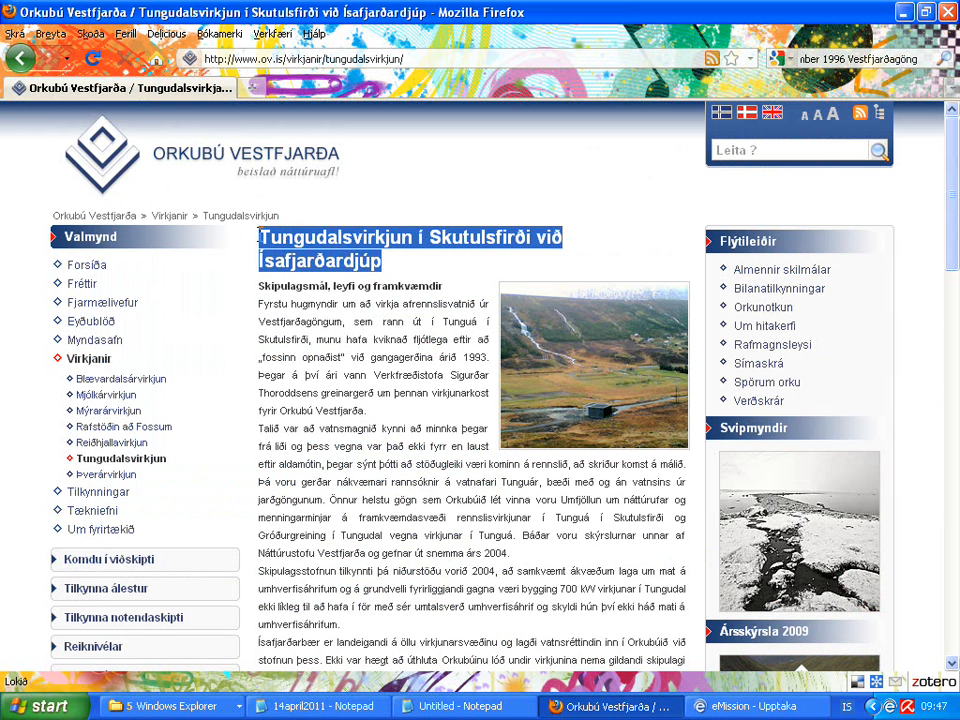
{"action": "left_click", "coordinate": [22, 60]}
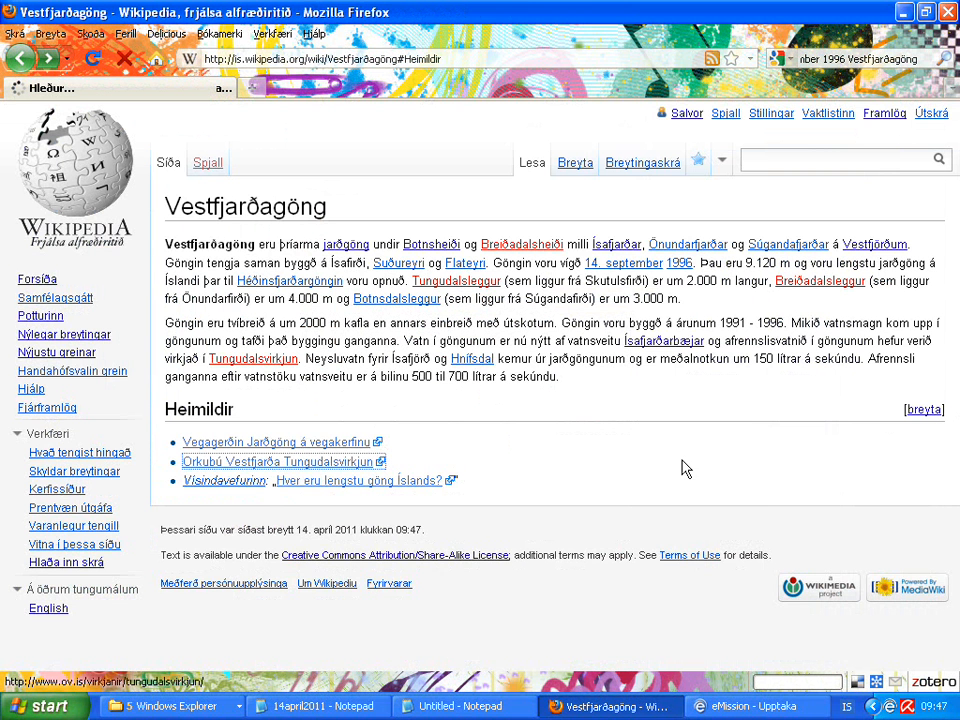
Step: Replace Tungudalsvirkjun in the Orkubú Vestfjarða source title with the copied "Tungudalsvirkjun í Skutulsfirði við Ísafjarðardjúp" and save the page
{"action": "left_click", "coordinate": [924, 410]}
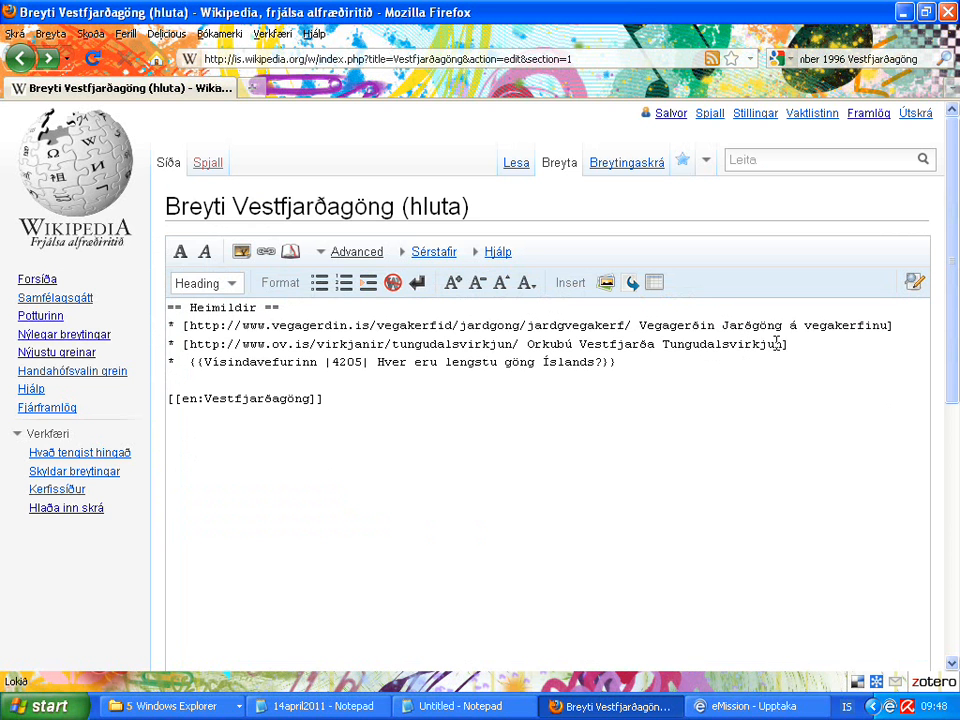
{"action": "left_click_drag", "start_coordinate": [784, 344], "coordinate": [660, 346]}
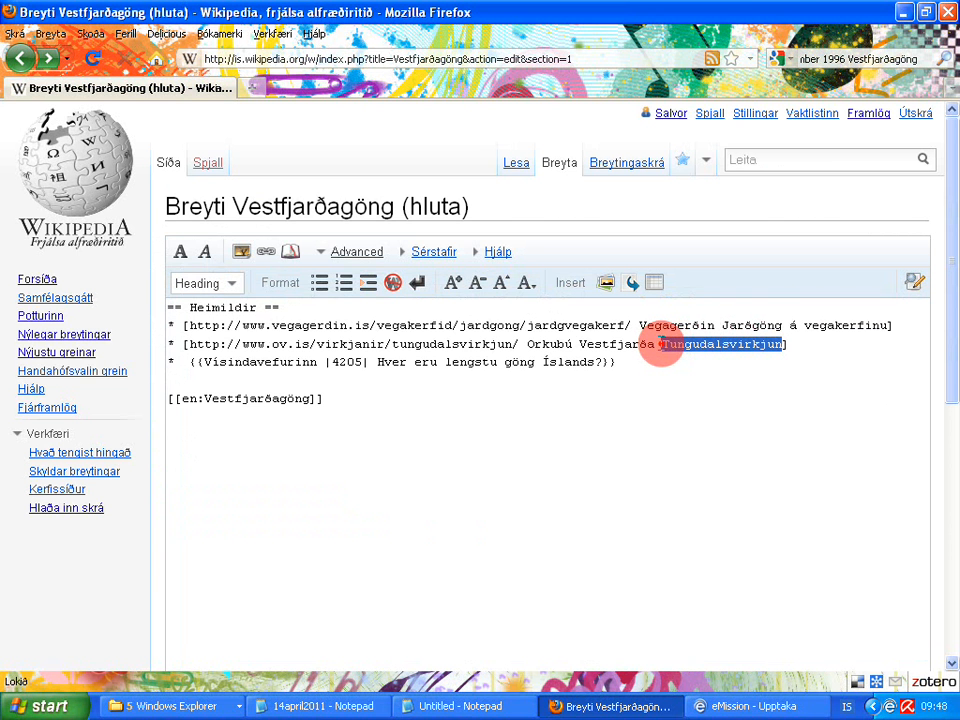
{"action": "key", "text": "ctrl+v"}
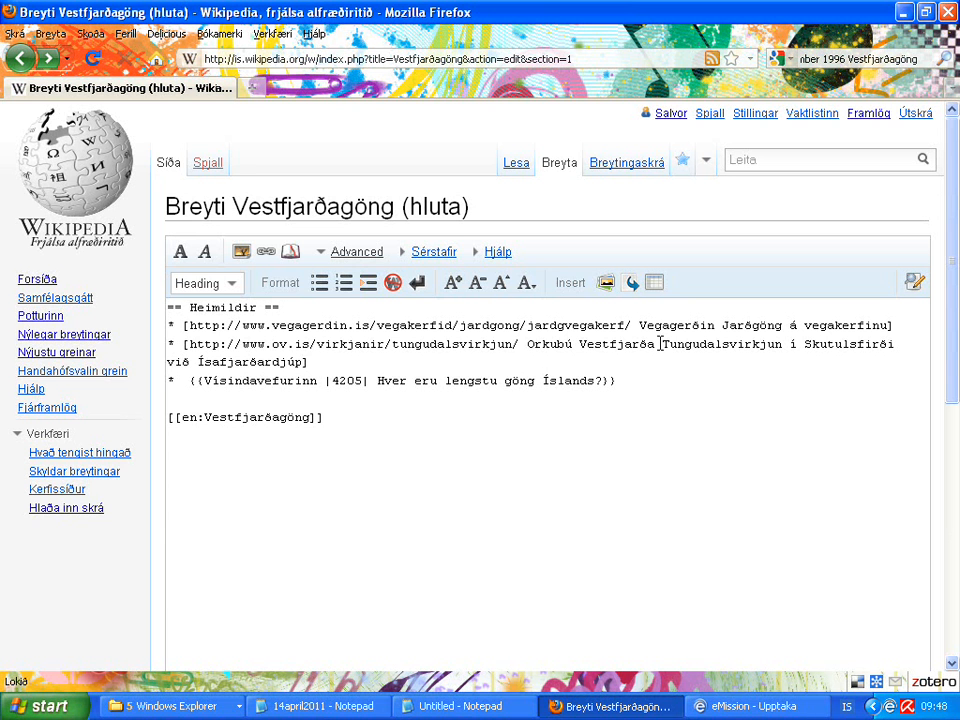
{"action": "left_click_drag", "start_coordinate": [953, 397], "coordinate": [924, 552]}
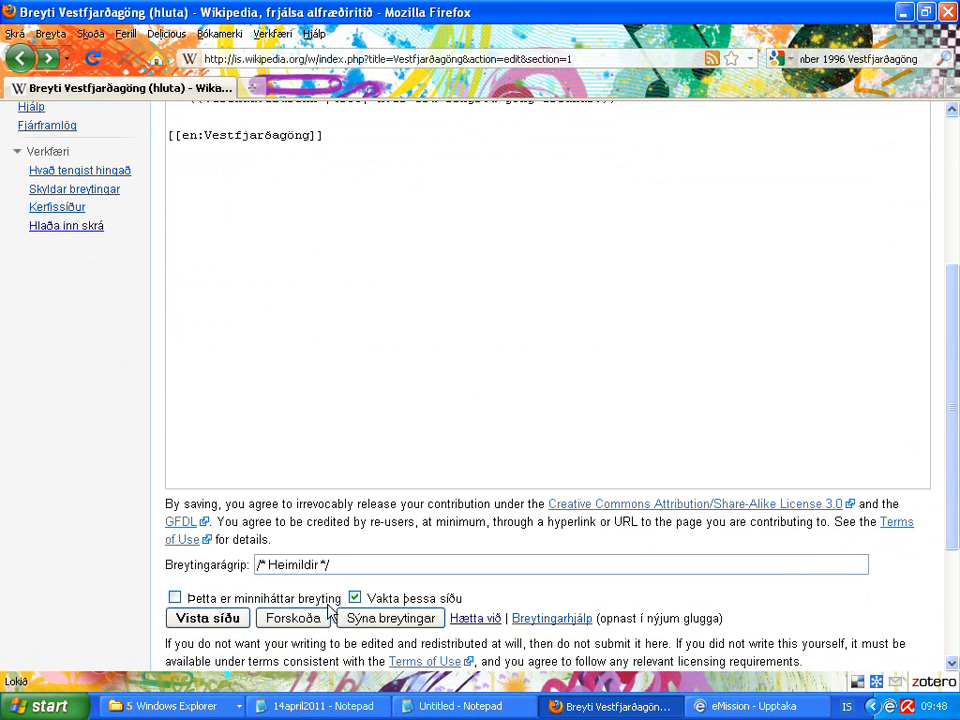
{"action": "left_click", "coordinate": [229, 624]}
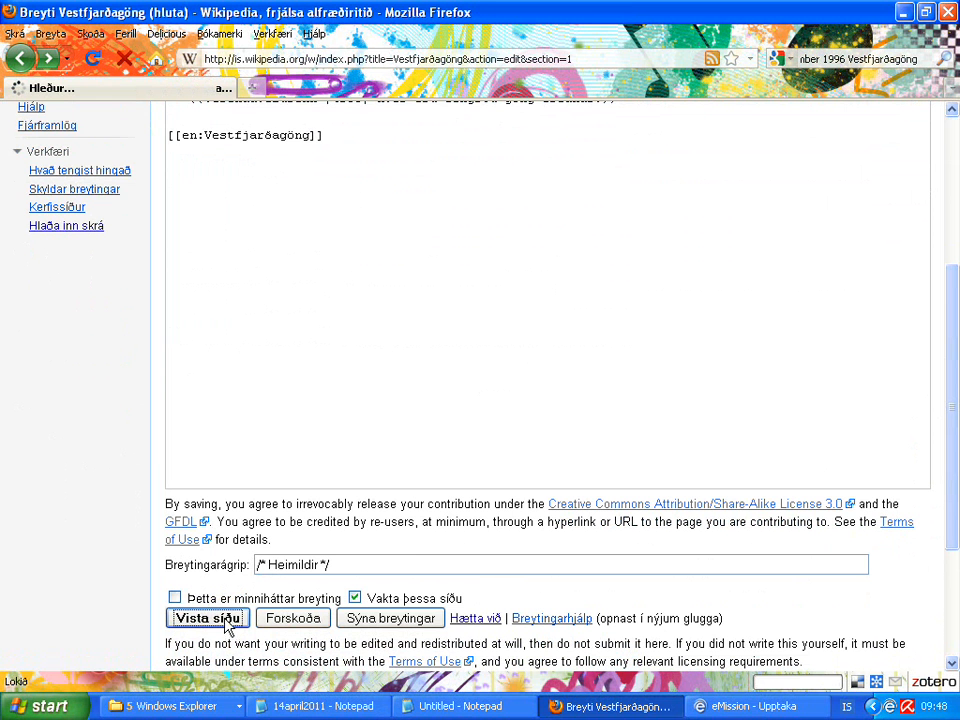